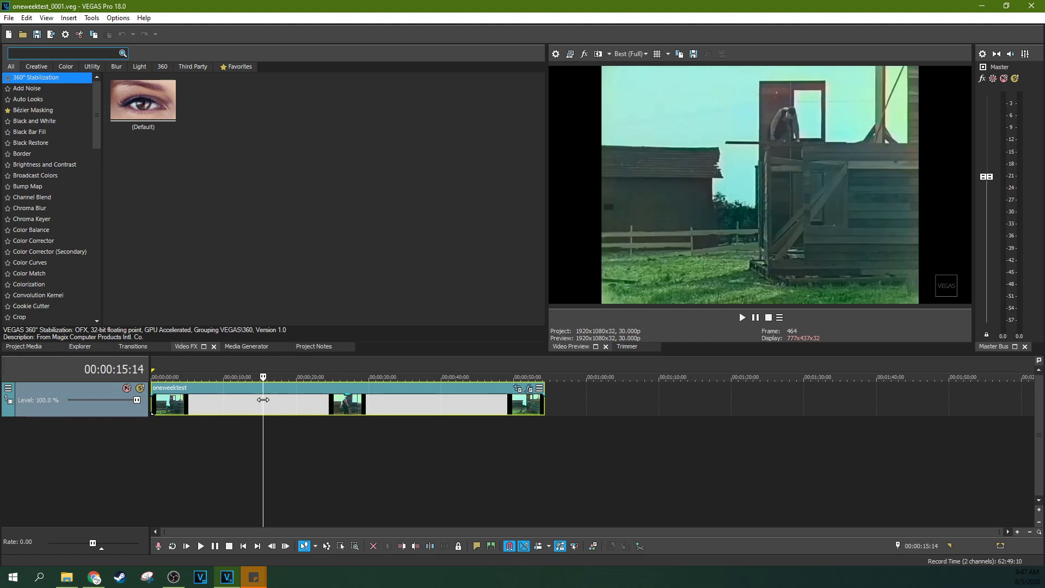
# Play the clip from its start, then list the Bézier Masking presets in Video FX
pyautogui.click(159, 420)
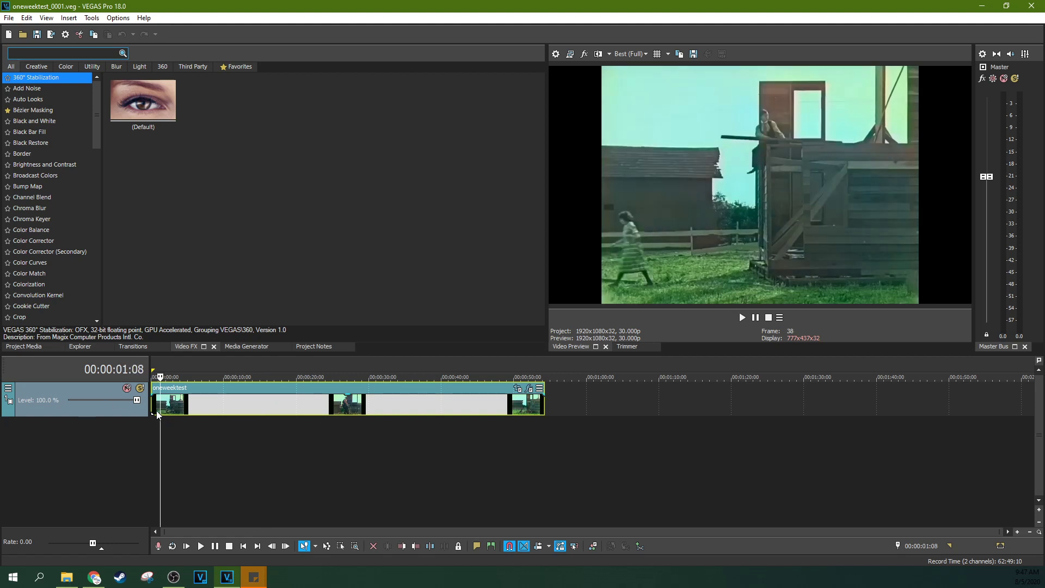
pyautogui.click(156, 411)
pyautogui.press('Home')
pyautogui.press('space')
pyautogui.press('space')
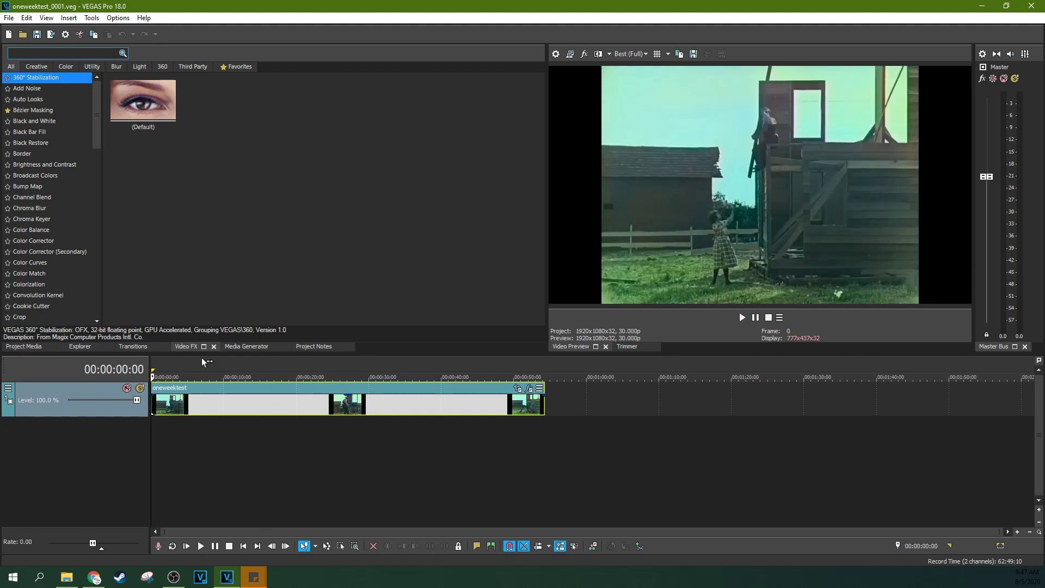
pyautogui.click(46, 109)
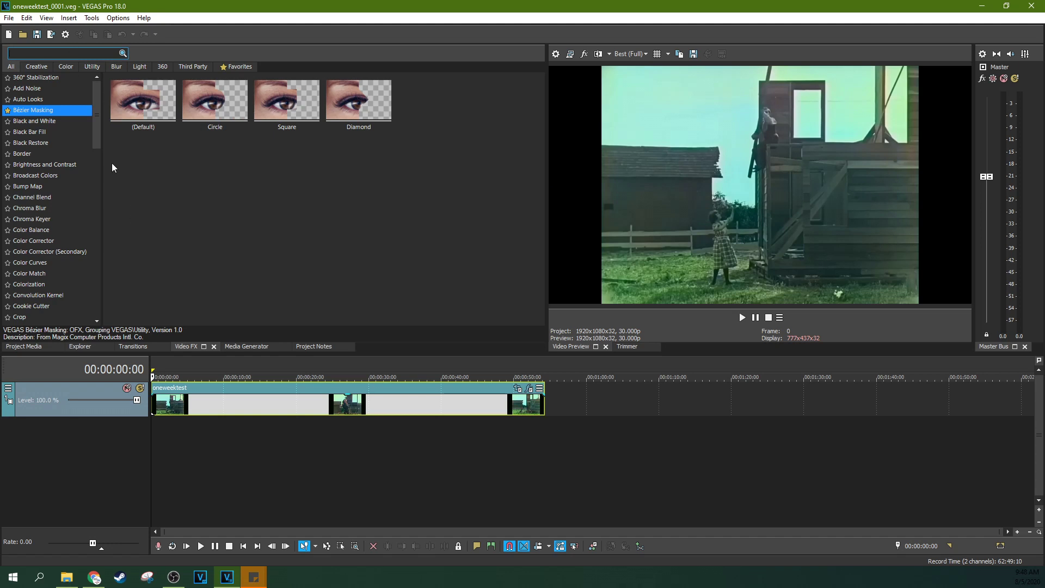
# Search Video FX for 'mot' and apply and enable the default Motion Tracker preset on oneweektest
pyautogui.write('mot')
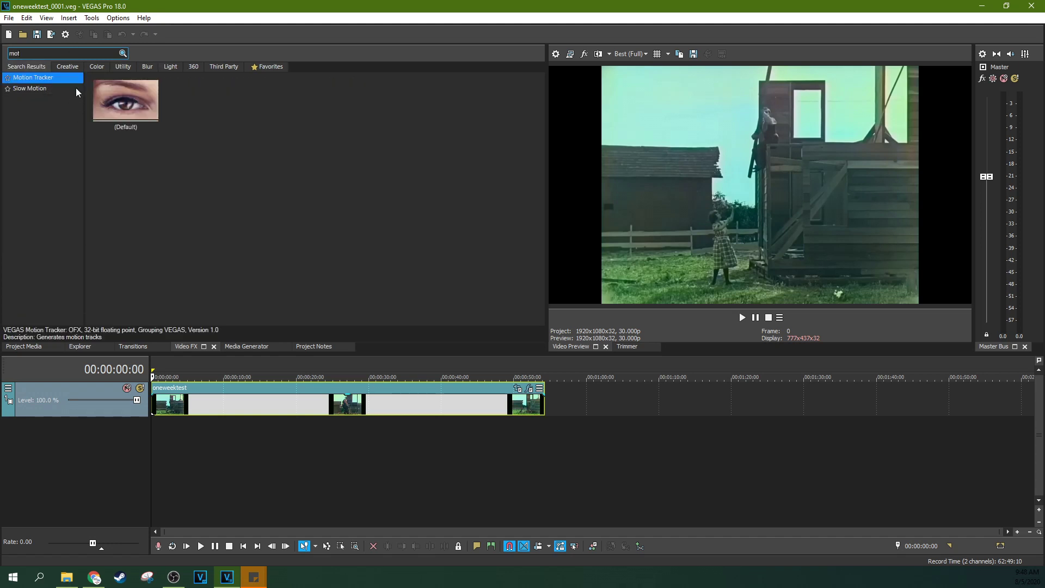
pyautogui.click(121, 100)
pyautogui.moveTo(183, 349); pyautogui.dragTo(199, 416)
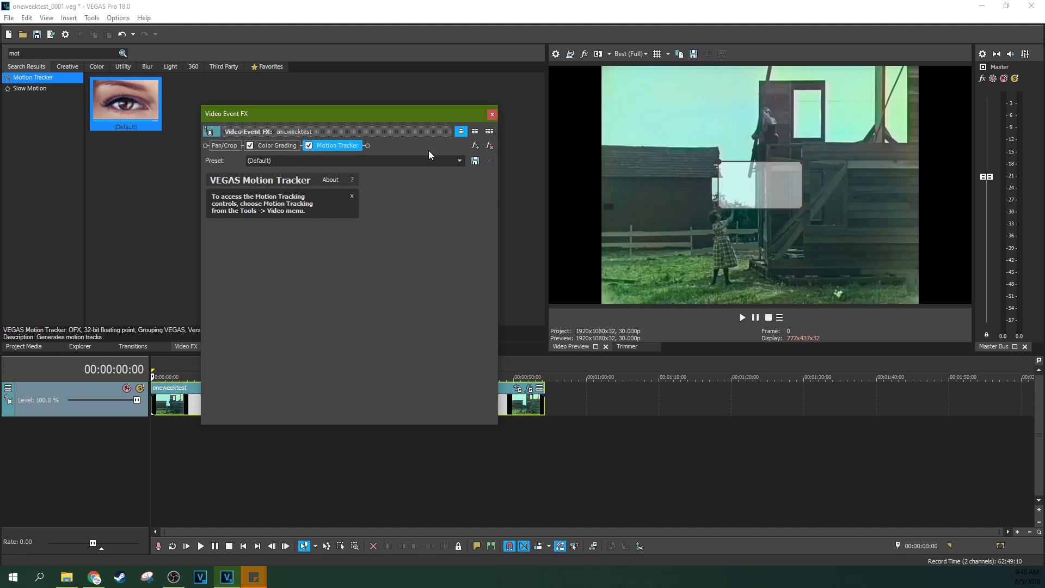
pyautogui.click(308, 146)
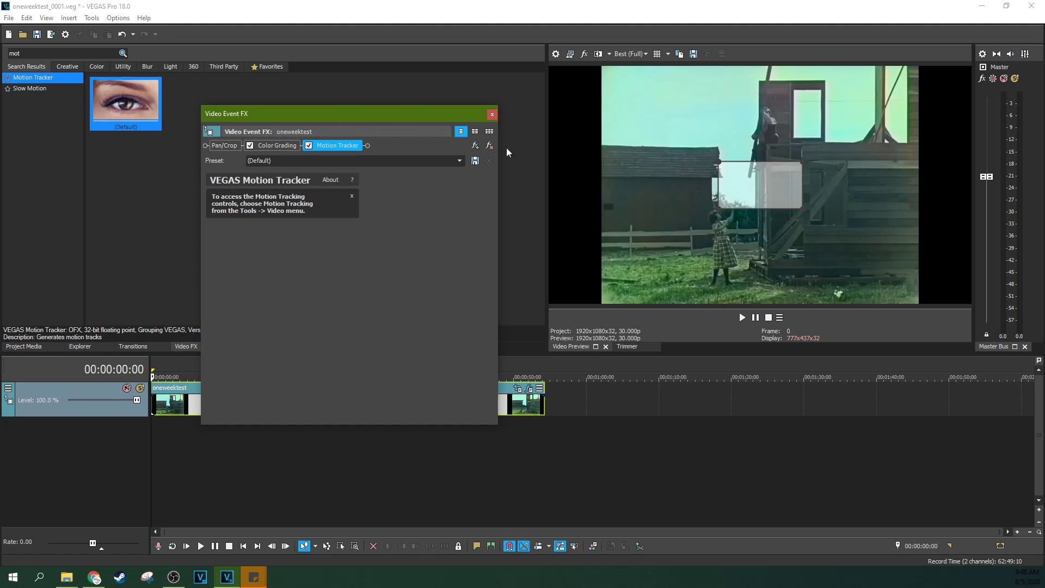
pyautogui.click(491, 115)
# Open Motion Tracking on the clip at 5:08, keeping Region 1 as the tracking mask
pyautogui.click(256, 397)
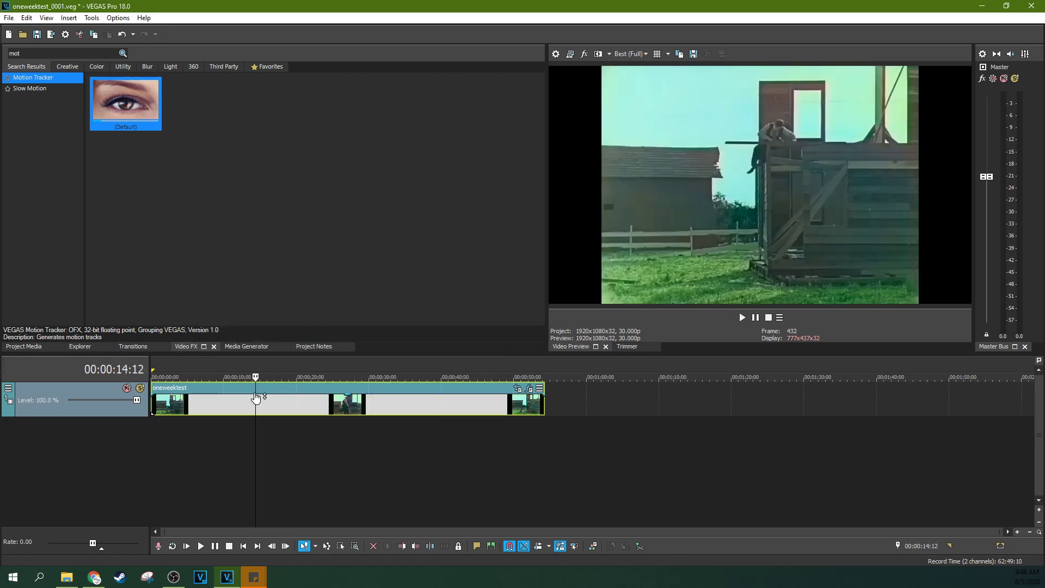
pyautogui.click(194, 406)
pyautogui.click(157, 408)
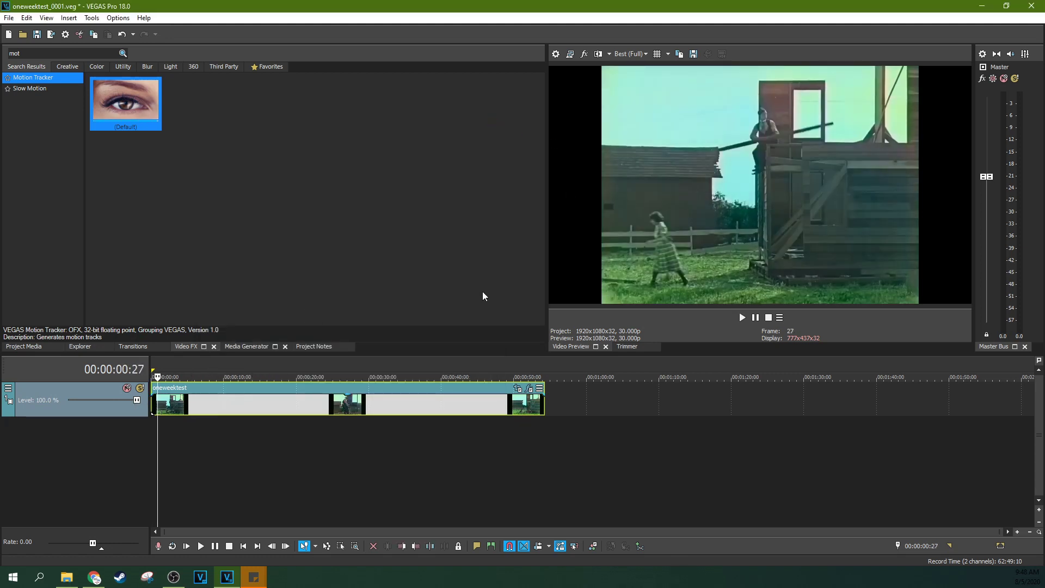
pyautogui.click(93, 19)
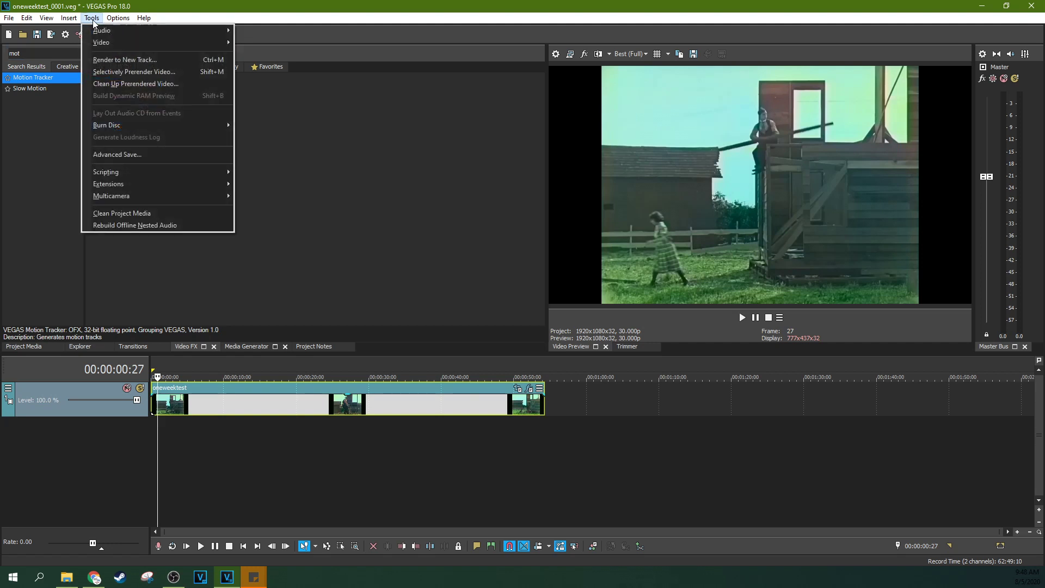
pyautogui.moveTo(103, 46)
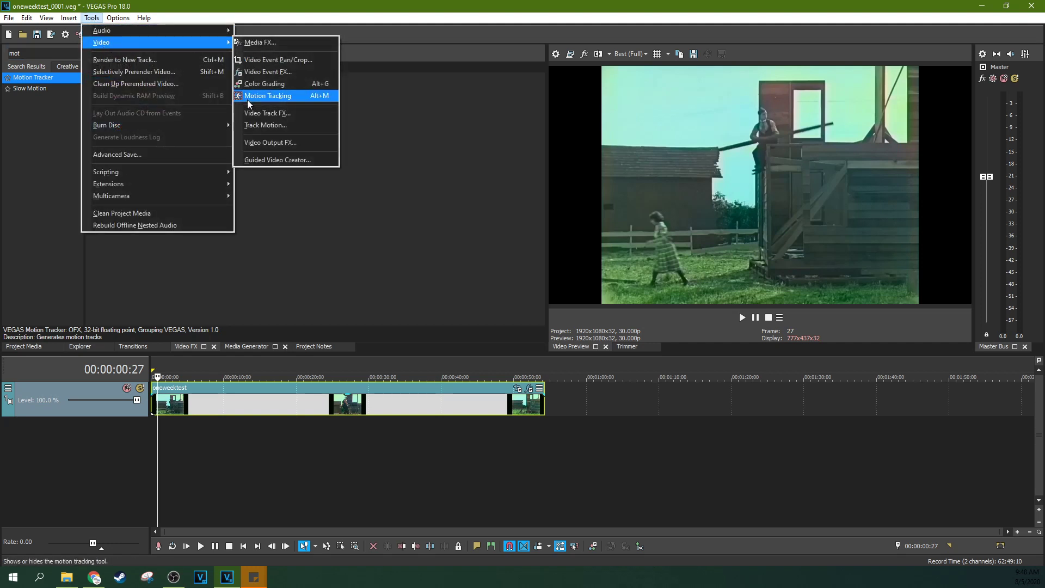
pyautogui.click(189, 403)
pyautogui.rightClick(198, 403)
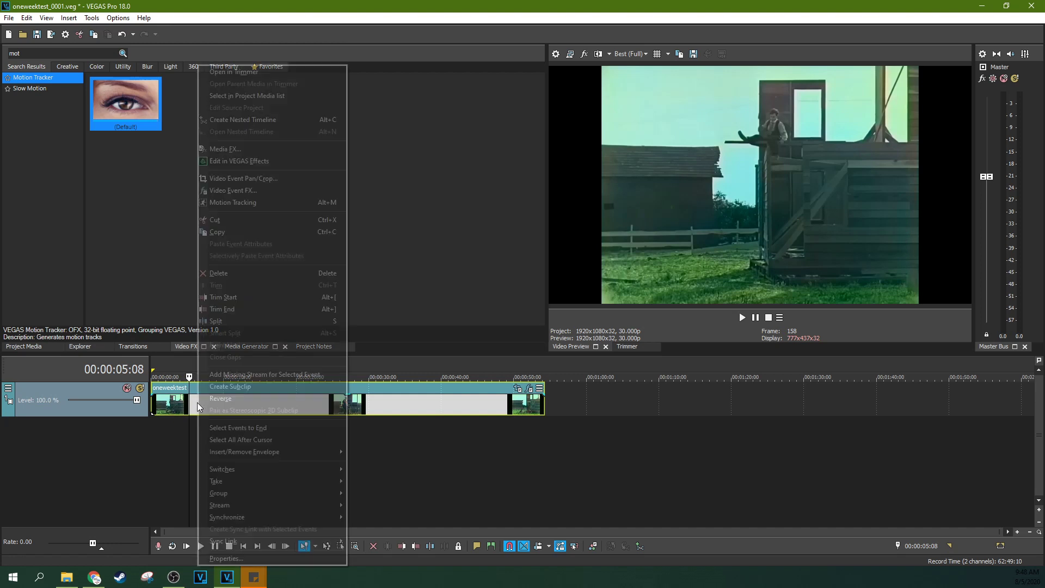
pyautogui.click(276, 201)
pyautogui.moveTo(490, 199); pyautogui.dragTo(380, 168)
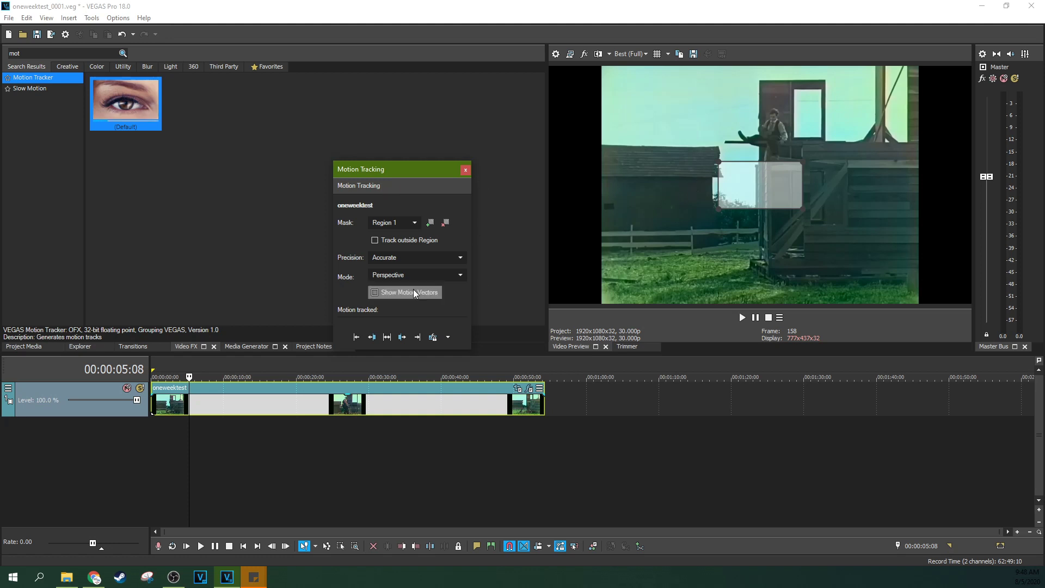
pyautogui.click(415, 222)
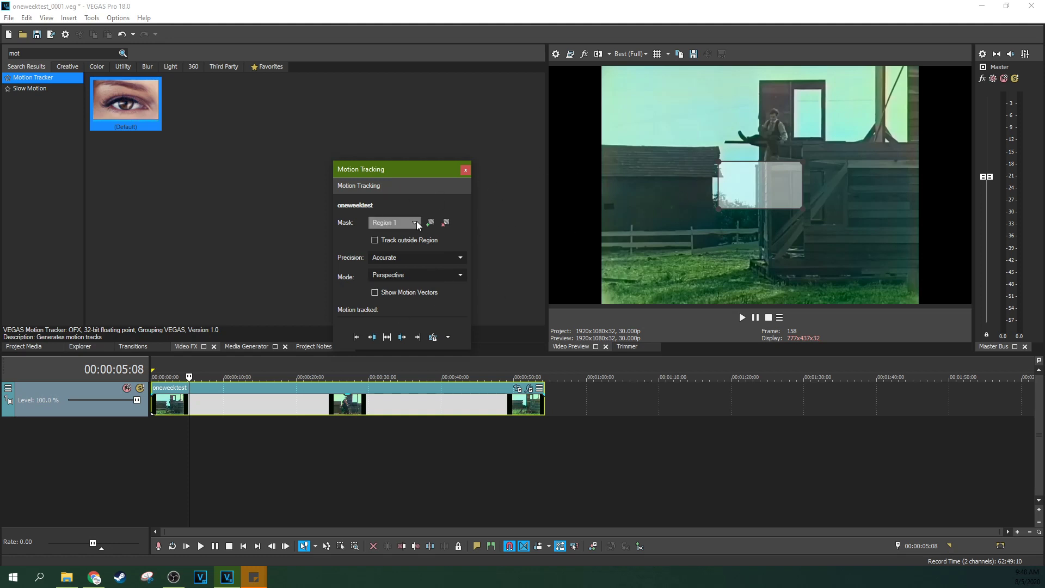
pyautogui.click(416, 229)
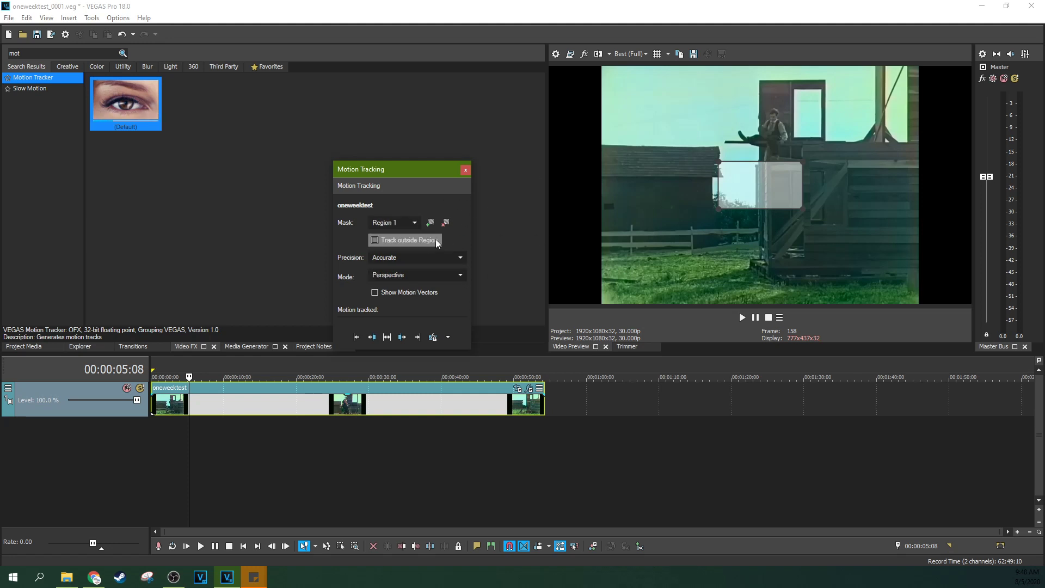
# Set the tracking precision to Balanced
pyautogui.click(376, 257)
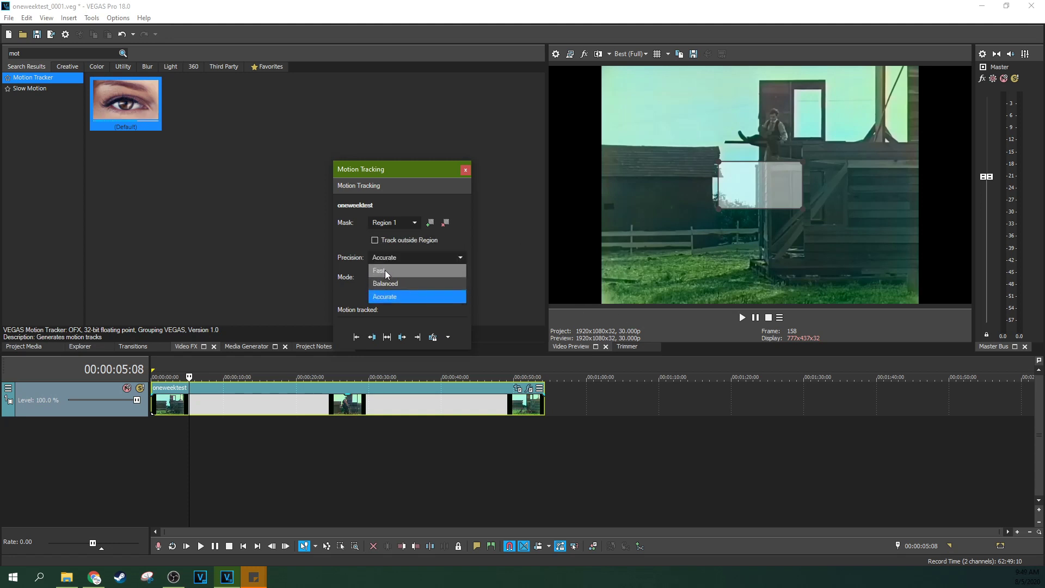
pyautogui.click(355, 258)
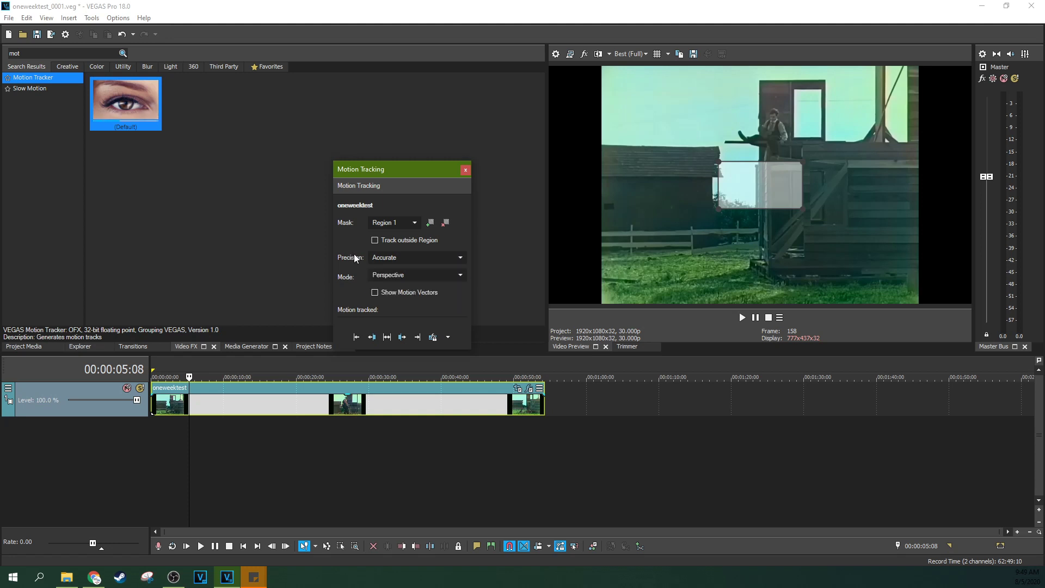
pyautogui.click(381, 258)
pyautogui.click(373, 281)
pyautogui.click(371, 257)
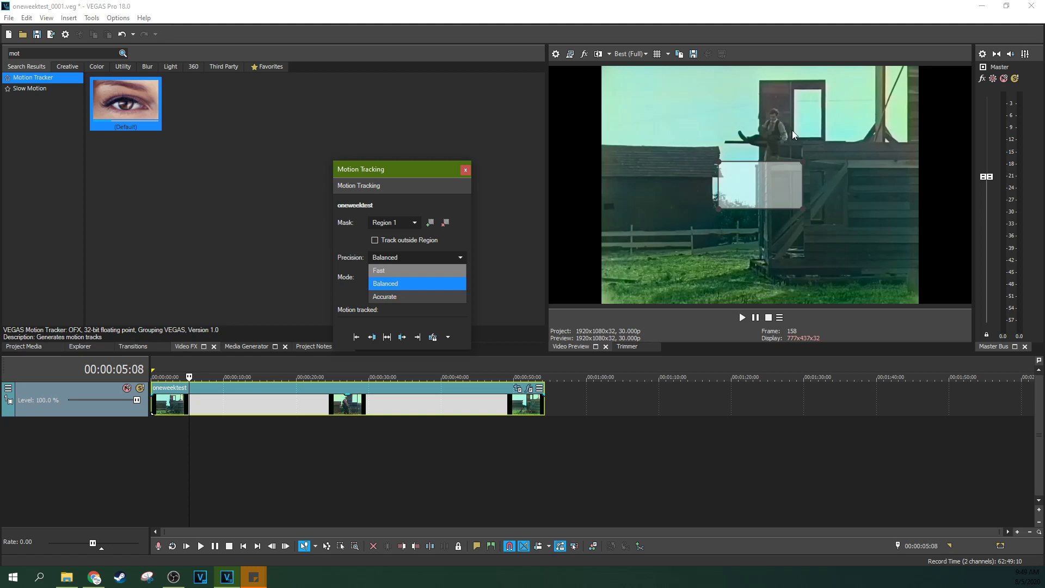
pyautogui.click(354, 269)
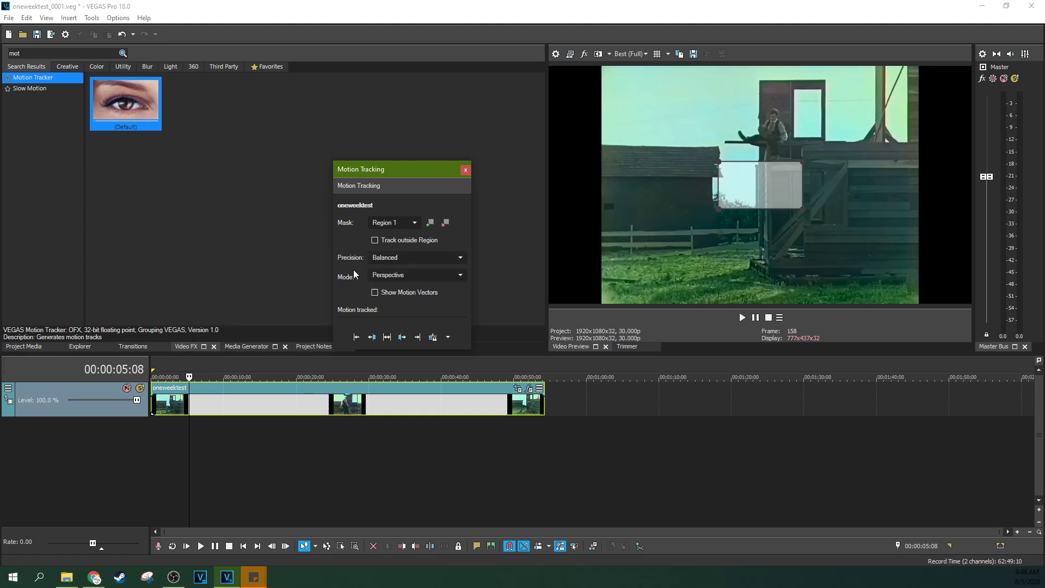
# Set the tracking mode to Location
pyautogui.click(380, 276)
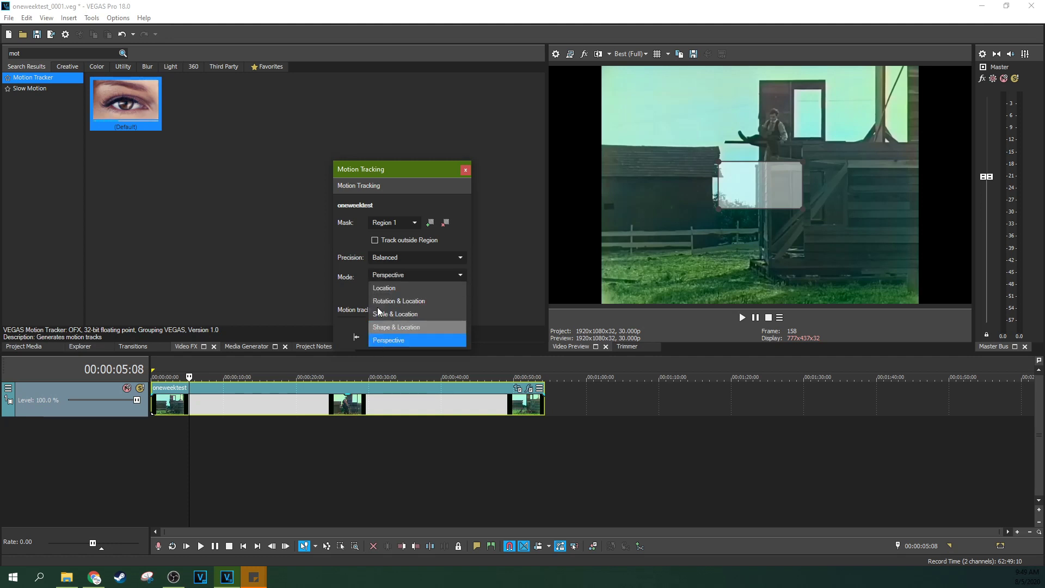
pyautogui.click(378, 288)
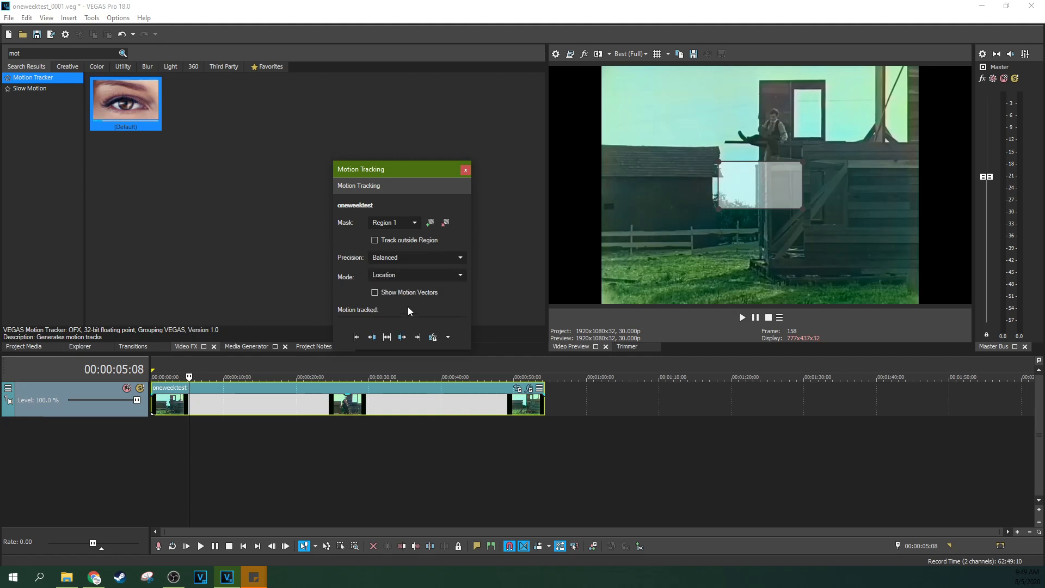
pyautogui.click(394, 275)
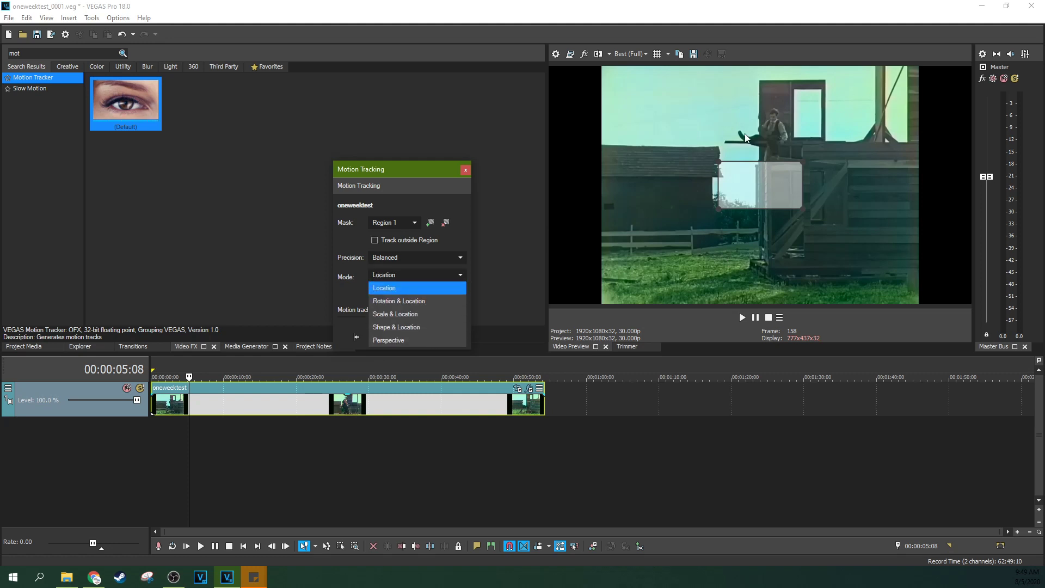
pyautogui.click(386, 289)
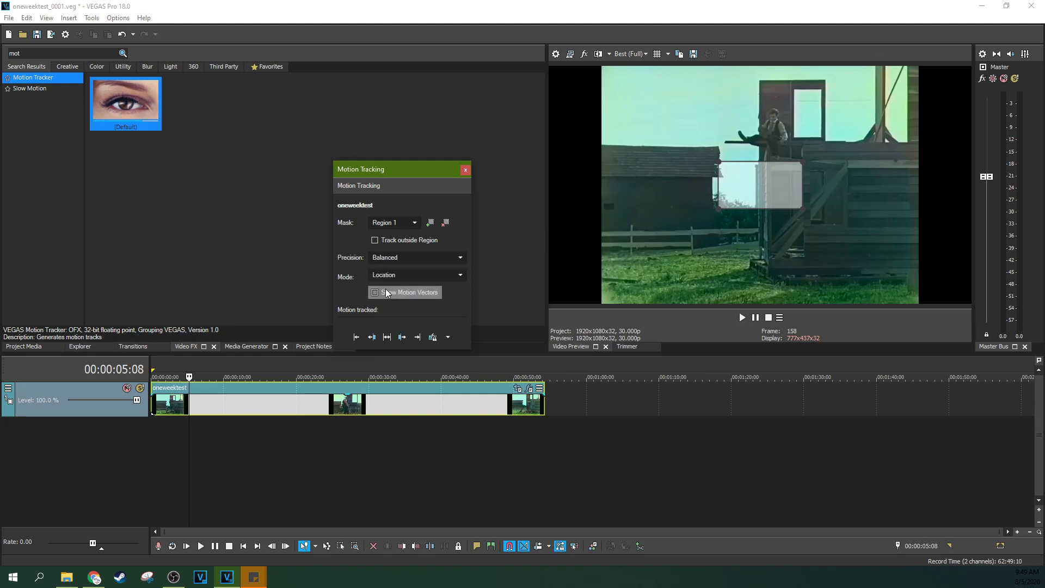
pyautogui.click(388, 280)
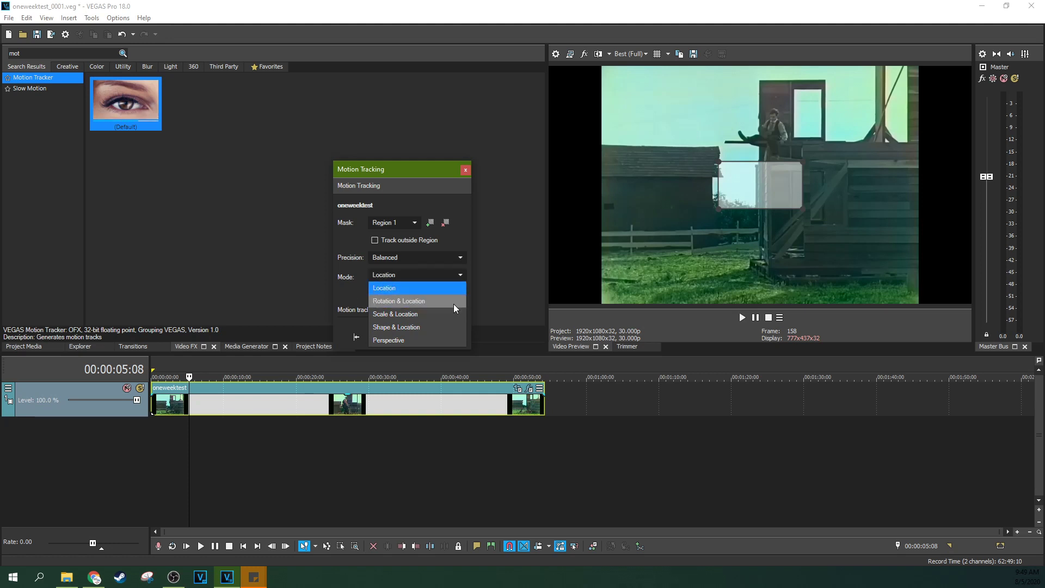
pyautogui.click(374, 287)
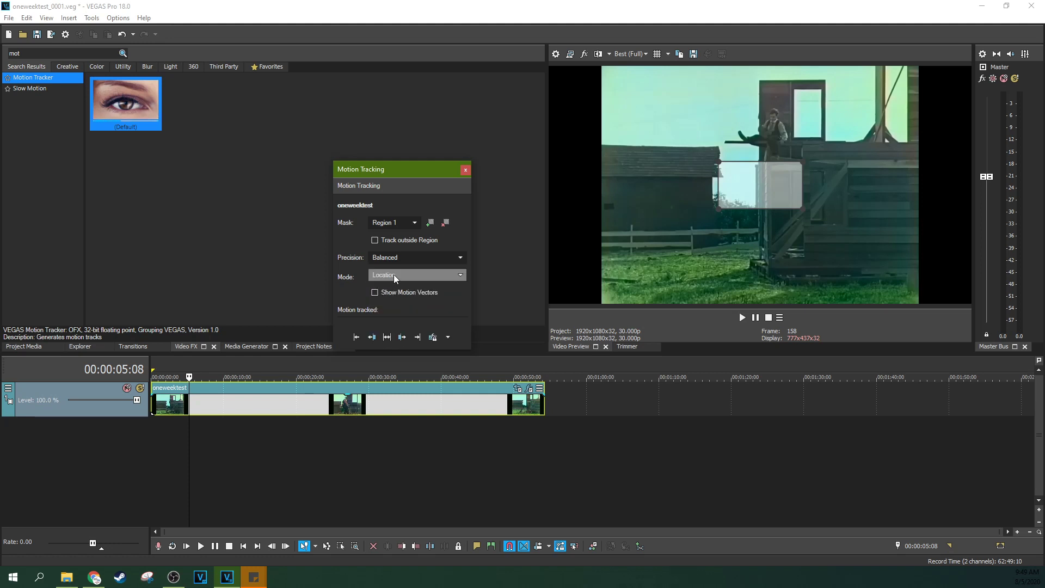
# Trim the clip's beginning, place it at the track start, and shrink Region 1 over the man's head
pyautogui.moveTo(760, 177); pyautogui.dragTo(776, 129)
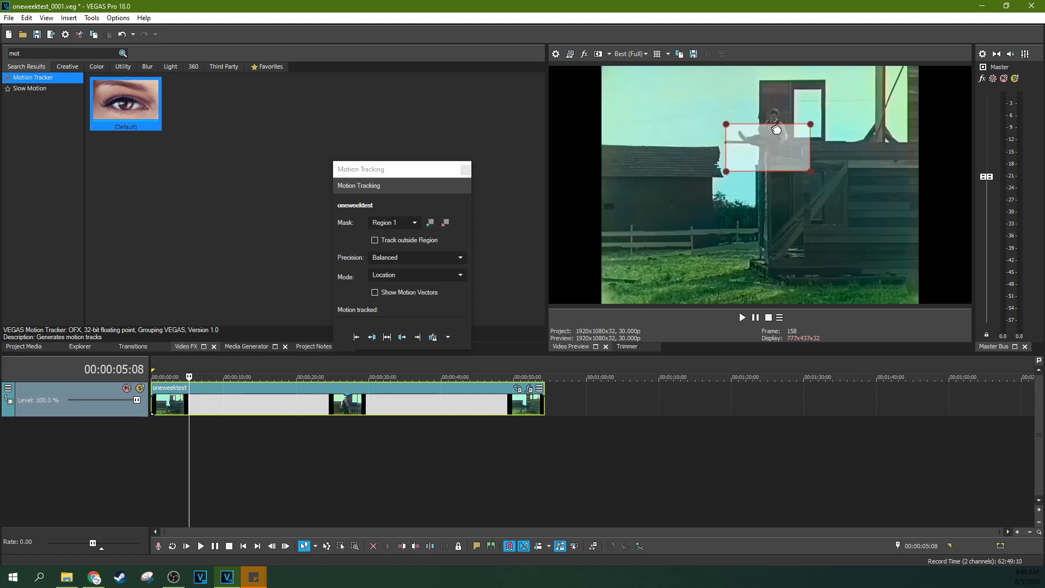
pyautogui.moveTo(153, 409); pyautogui.dragTo(112, 405)
pyautogui.click(154, 463)
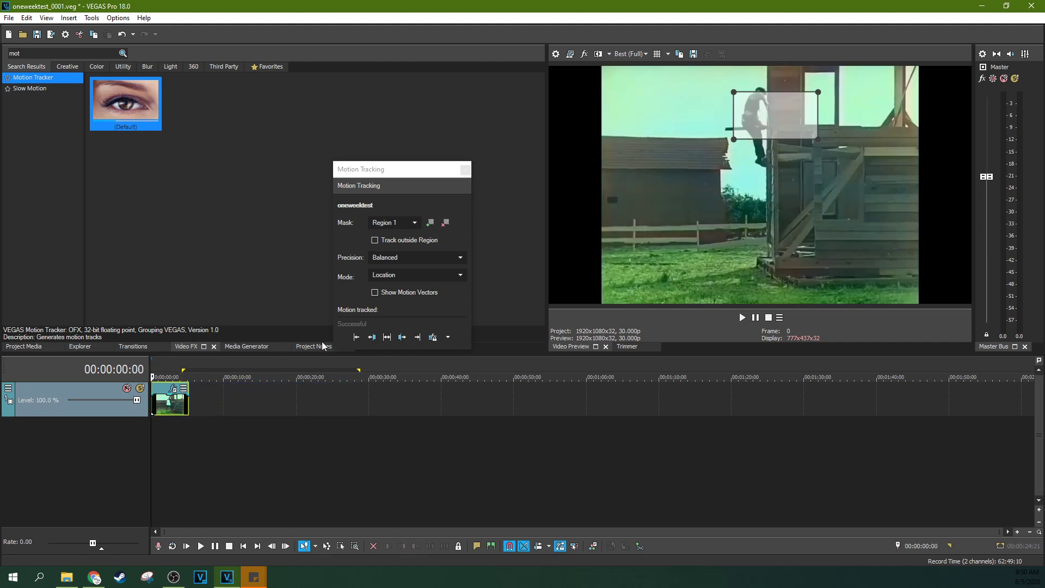
pyautogui.moveTo(780, 117)
pyautogui.mouseDown()
pyautogui.moveTo(784, 109)
pyautogui.moveTo(814, 128)
pyautogui.moveTo(767, 101)
pyautogui.mouseUp()
pyautogui.moveTo(734, 130); pyautogui.dragTo(772, 102)
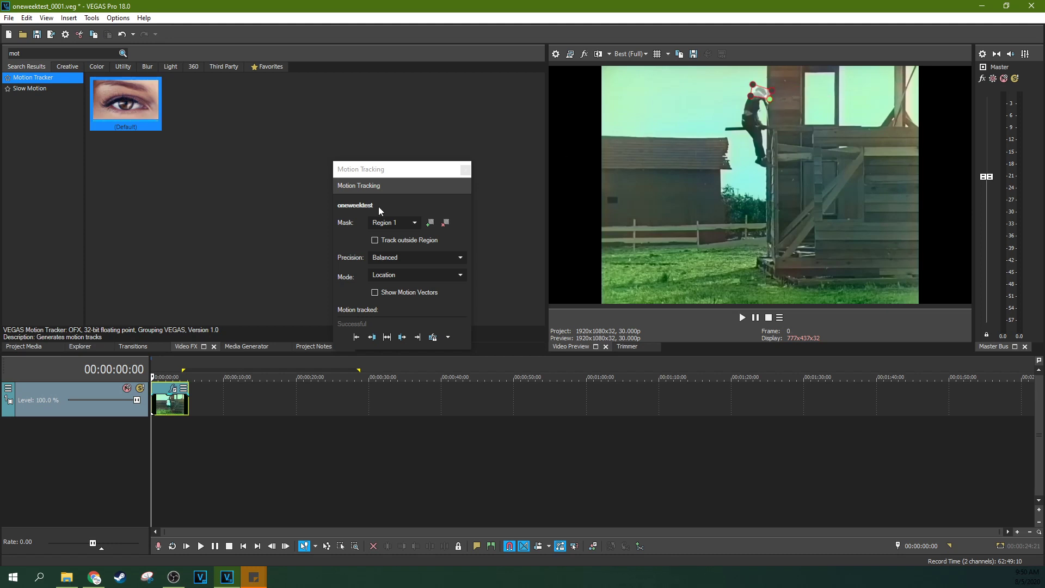
# Track the head forward six single frames, then through the rest of the clip
pyautogui.click(393, 313)
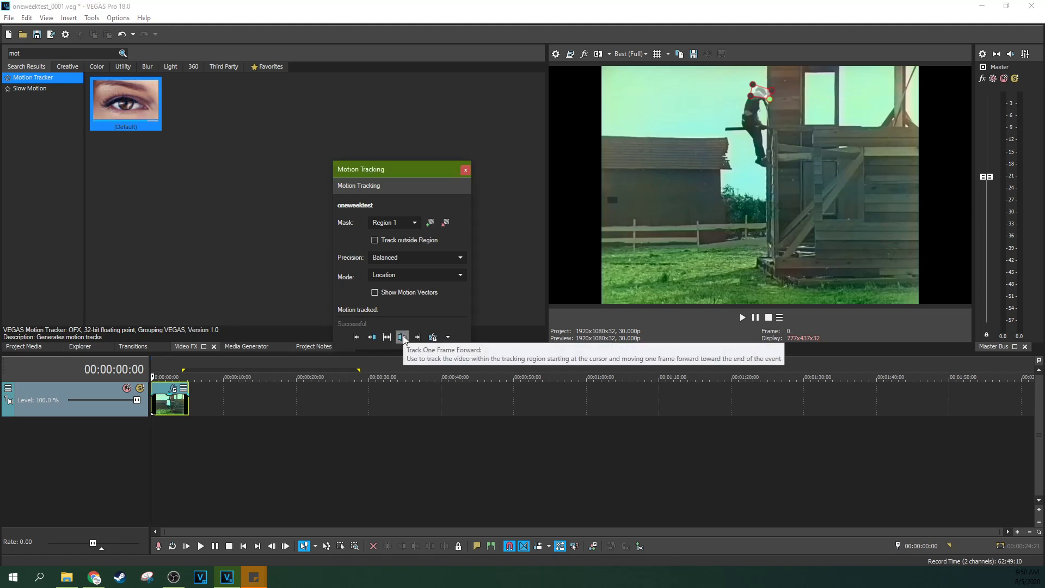
pyautogui.click(403, 337)
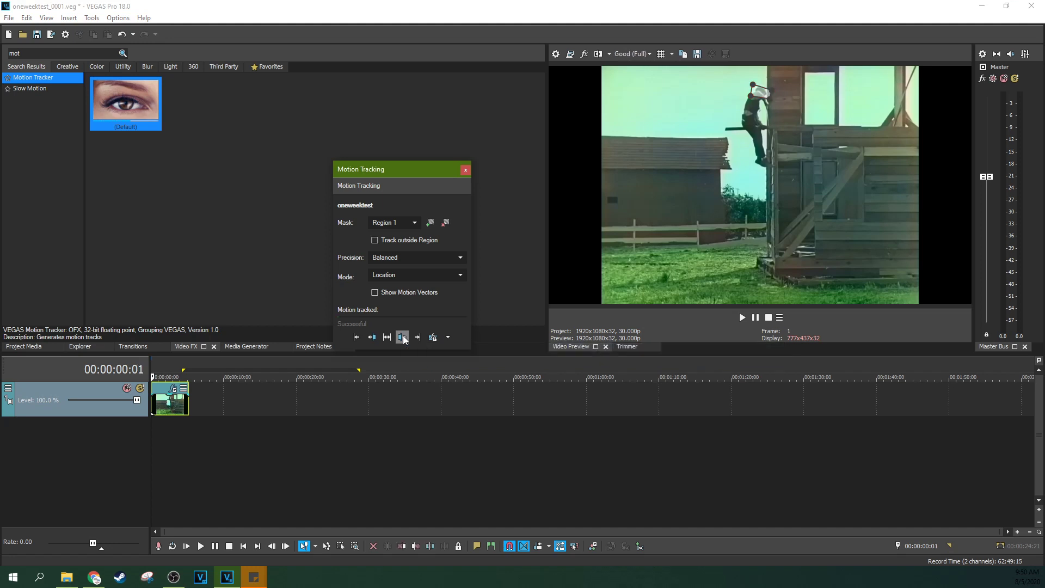
pyautogui.click(403, 337)
pyautogui.click(403, 337)
pyautogui.click(403, 337)
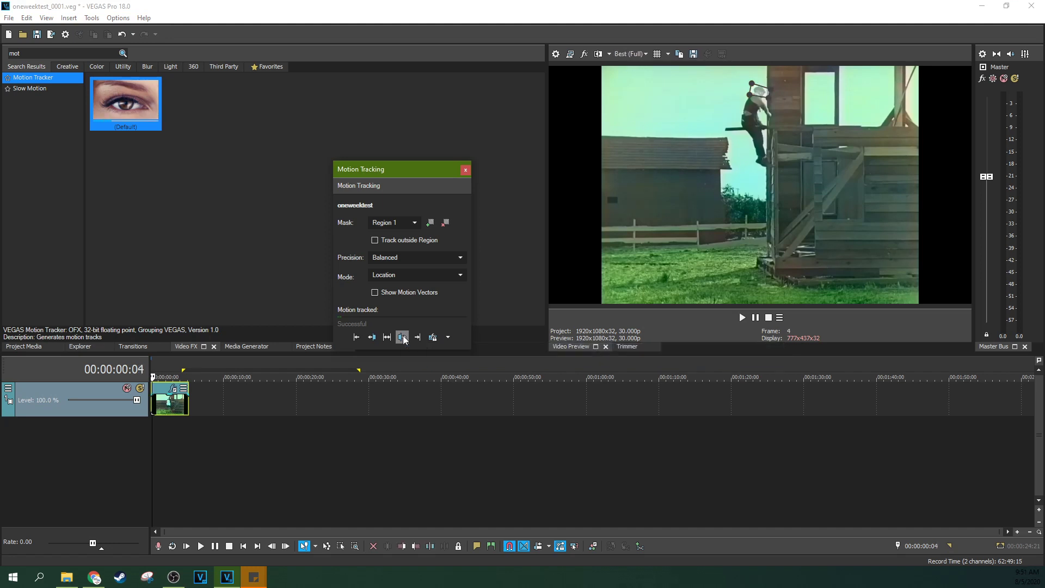
pyautogui.click(403, 337)
pyautogui.click(402, 337)
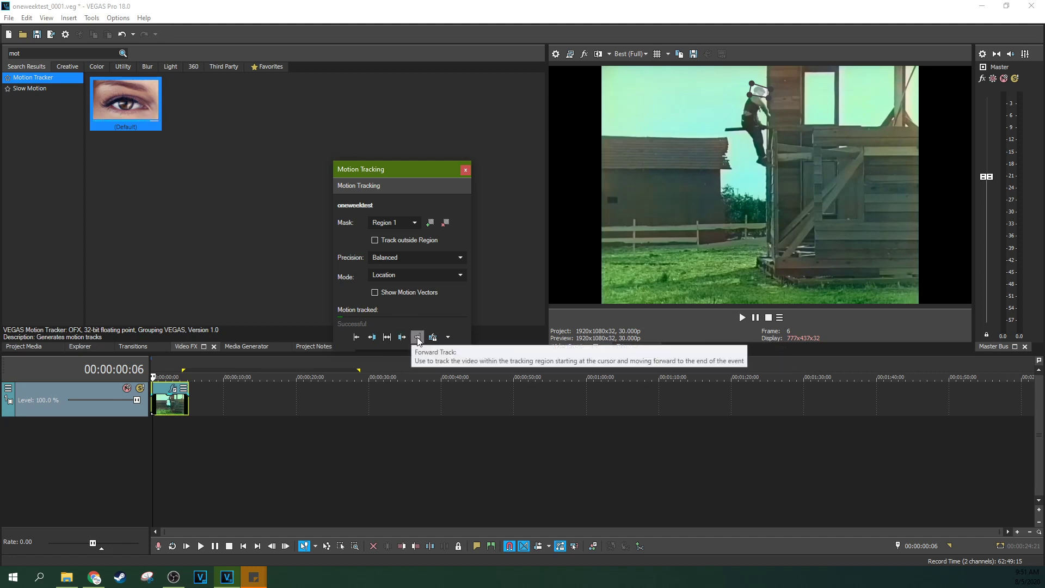
pyautogui.click(418, 337)
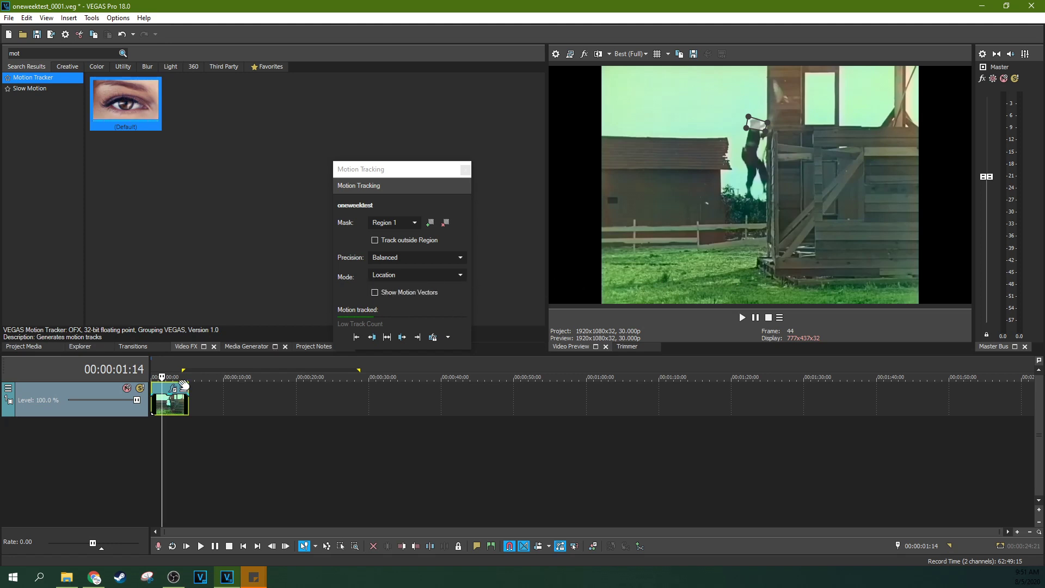
# Rewind the playhead to the first frame, 00:00:00:00, and open the project video properties
pyautogui.scroll(3, 172, 377)
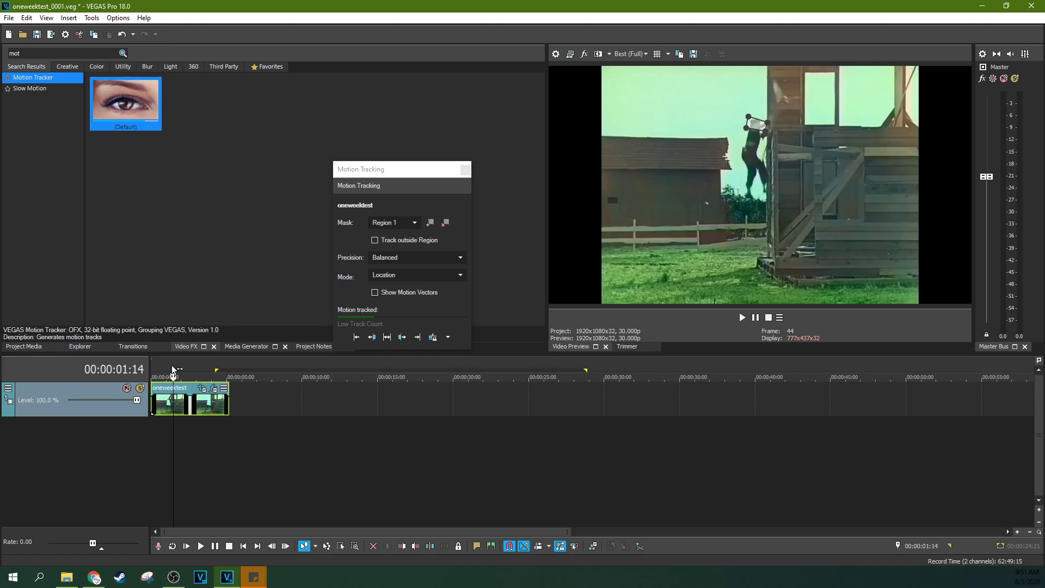
pyautogui.click(172, 364)
pyautogui.press('Left')
pyautogui.press('Left')
pyautogui.press('Left')
pyautogui.press('Left')
pyautogui.press('Left')
pyautogui.press('Left')
pyautogui.press('Left')
pyautogui.press('Left')
pyautogui.press('Left')
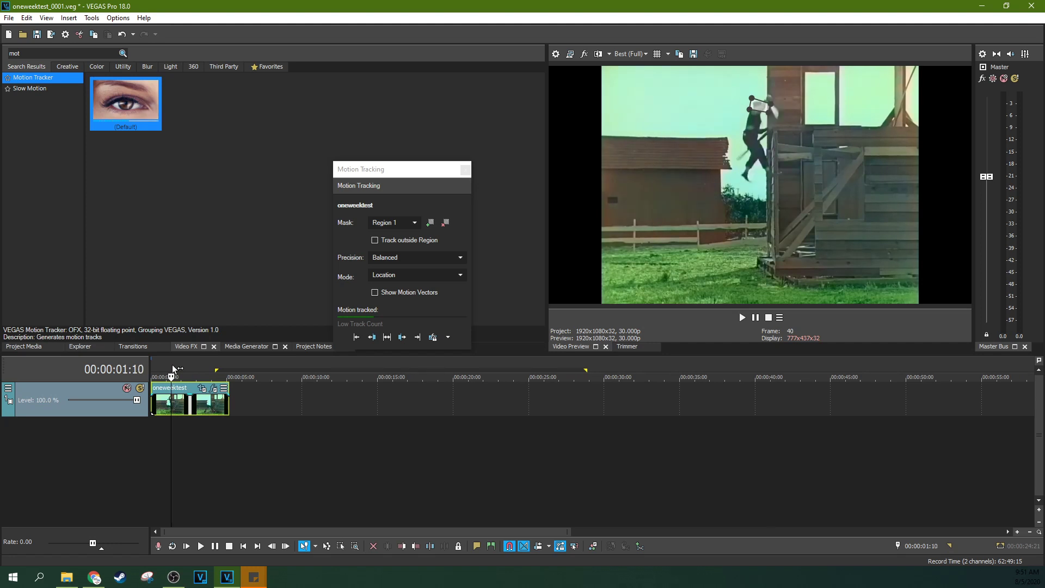
pyautogui.press('Left')
pyautogui.press('Left')
pyautogui.press('Left')
pyautogui.press('Left')
pyautogui.press('Left')
pyautogui.press('Left')
pyautogui.press('Left')
pyautogui.press('Left')
pyautogui.press('Left')
pyautogui.press('Left')
pyautogui.press('Left')
pyautogui.press('Left')
pyautogui.press('Left')
pyautogui.press('Left')
pyautogui.press('Left')
pyautogui.press('Left')
pyautogui.press('Left')
pyautogui.press('Left')
pyautogui.press('Left')
pyautogui.press('Left')
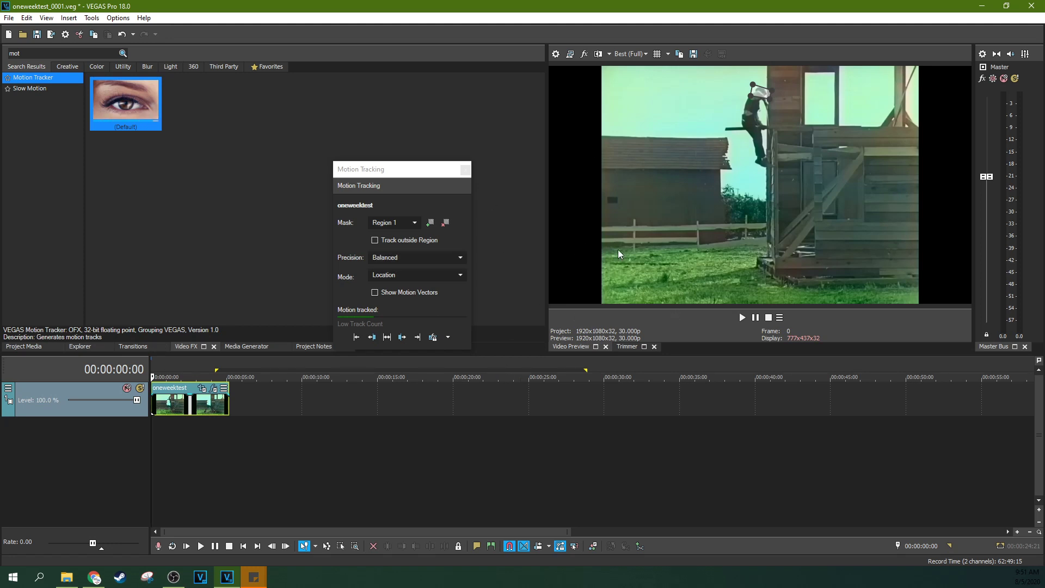
pyautogui.click(555, 54)
# Change the project frame rate from 30 to 24.000 fps, then step forward a few frames
pyautogui.click(557, 144)
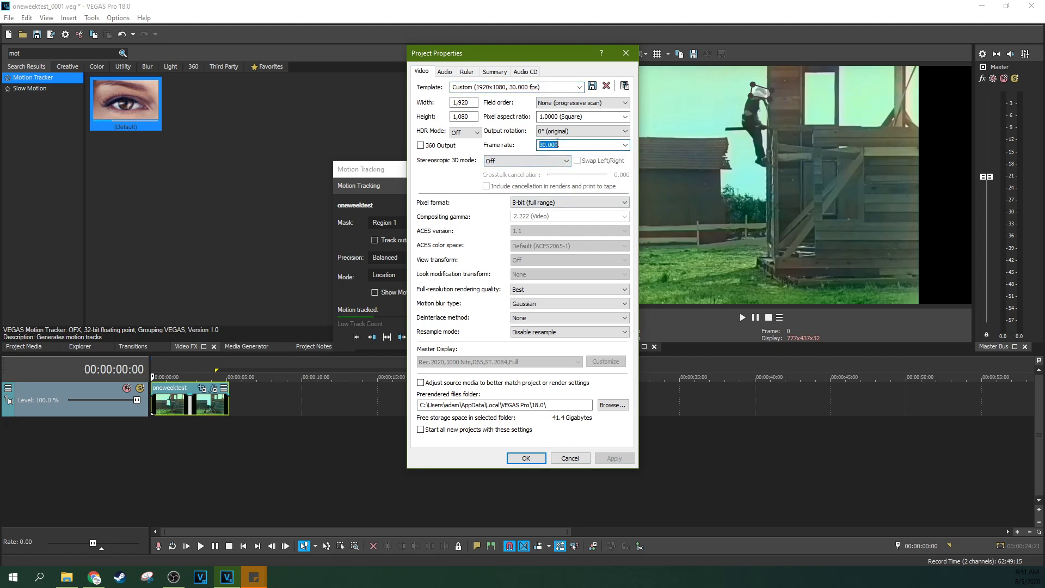
pyautogui.write('1000')
pyautogui.write('4')
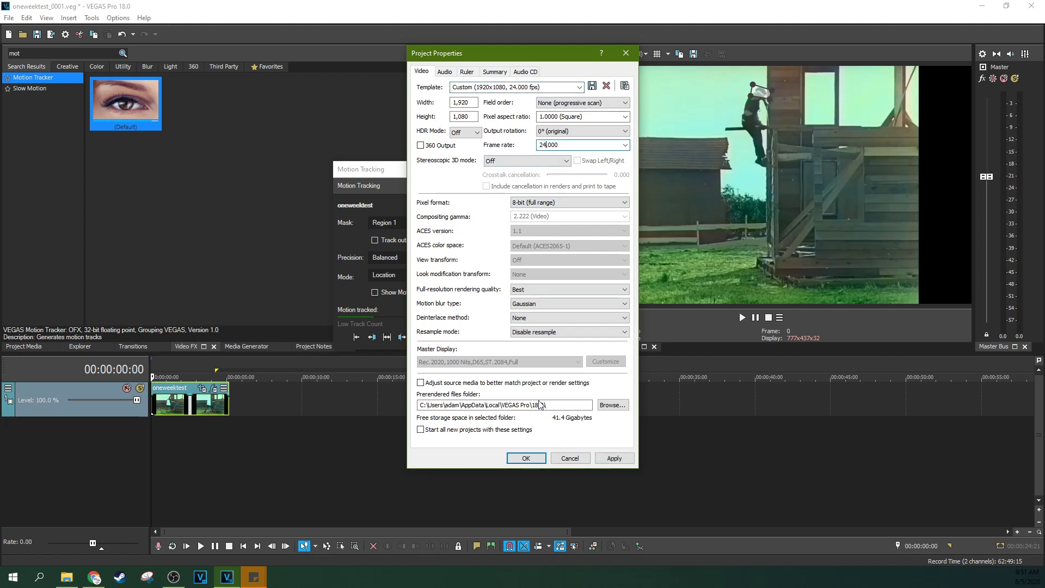
pyautogui.click(614, 458)
pyautogui.click(526, 458)
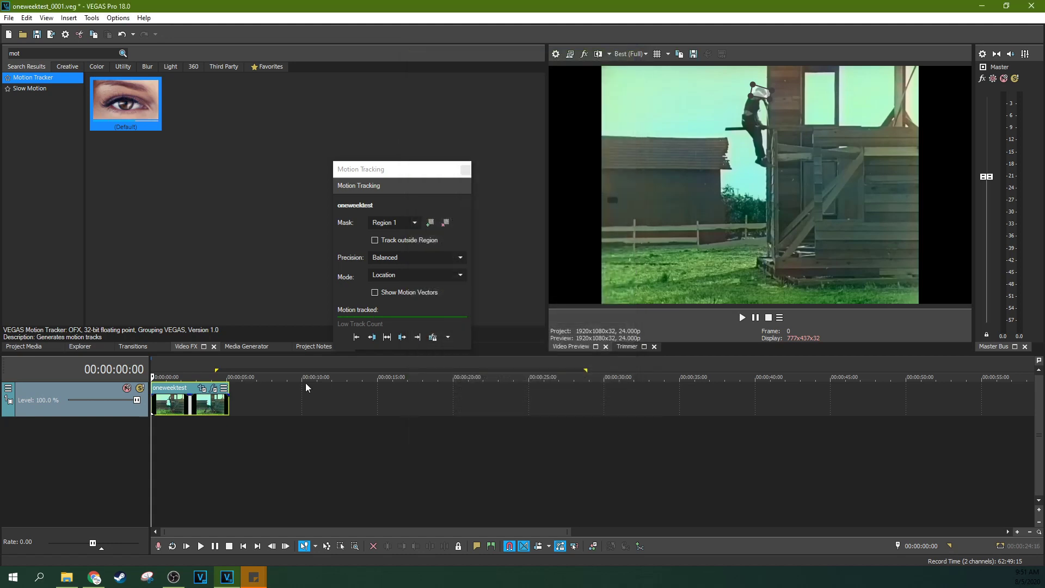
pyautogui.press('Right')
pyautogui.press('Right')
pyautogui.press('Right')
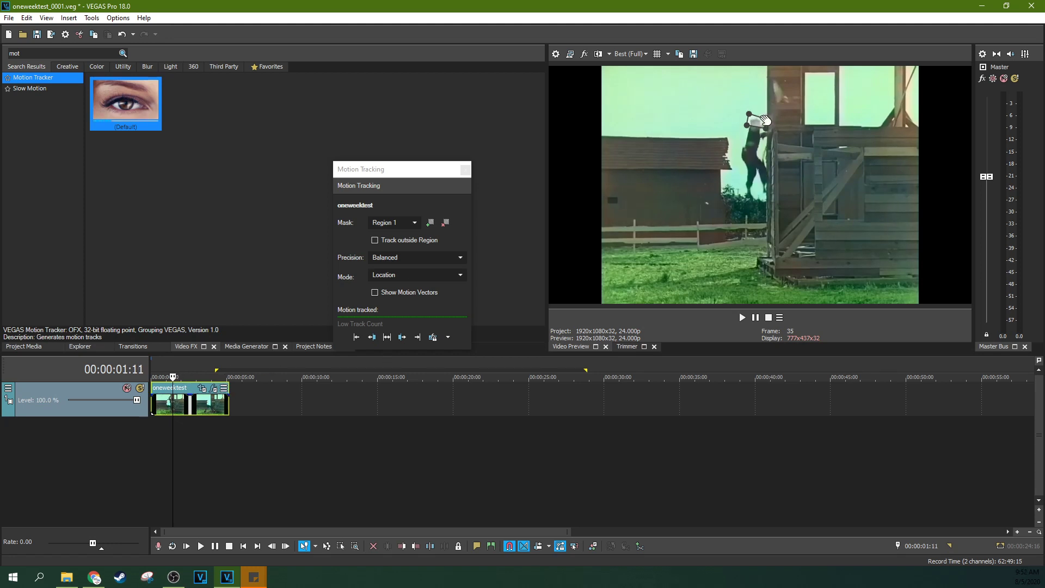
# Move the tracking region down onto the man's head as he begins to fall
pyautogui.moveTo(763, 127); pyautogui.dragTo(762, 186)
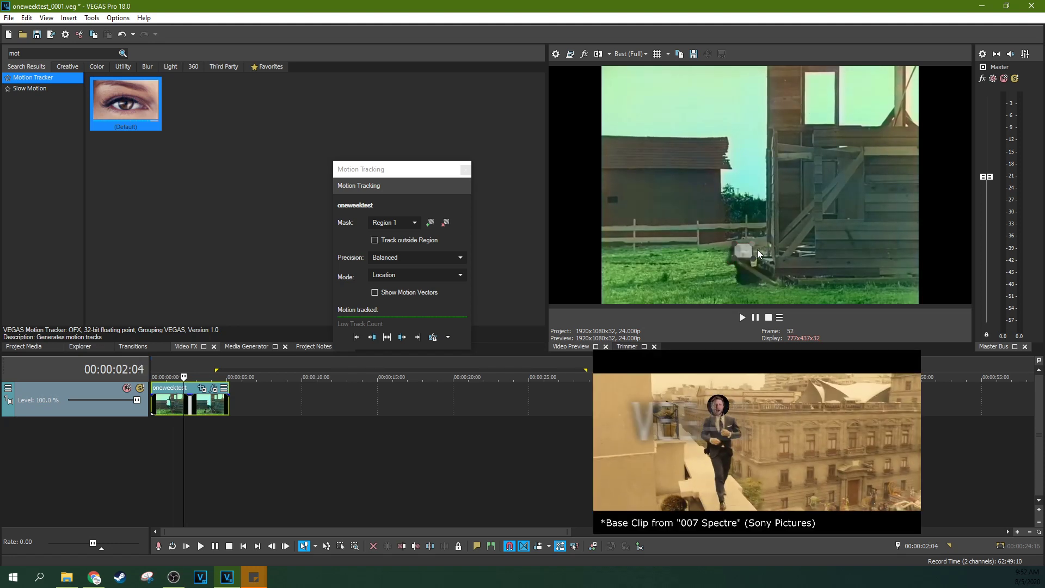
pyautogui.moveTo(757, 250); pyautogui.dragTo(734, 254)
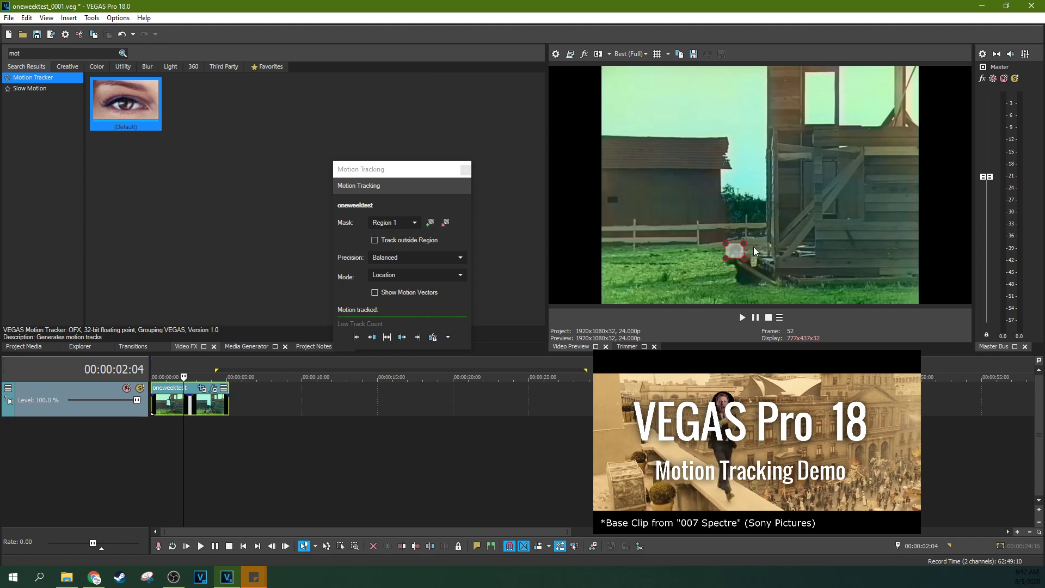
pyautogui.hotkey('alt', 'Right')
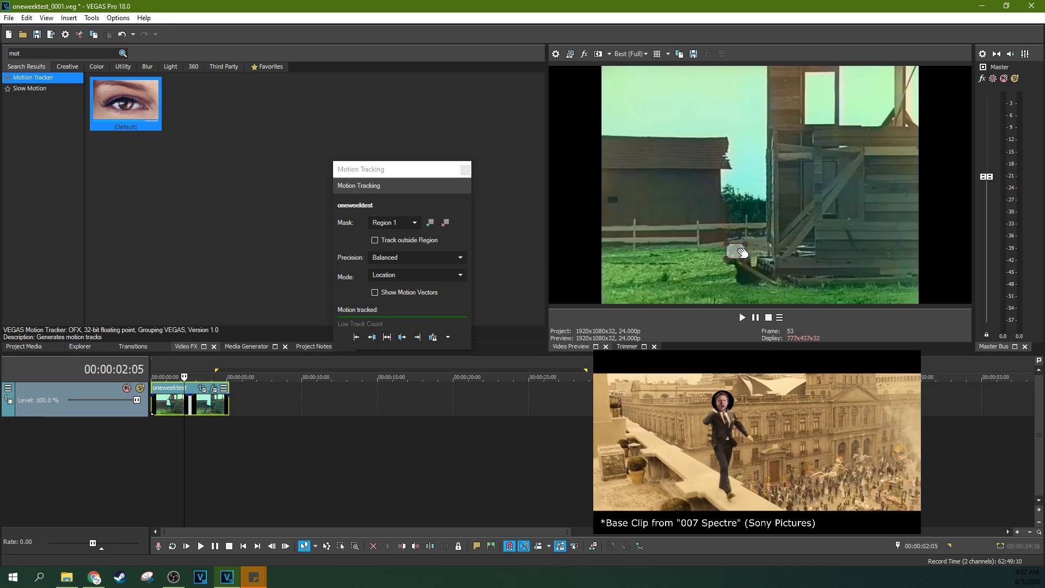
pyautogui.hotkey('alt', 'Right')
pyautogui.hotkey('alt', 'Right')
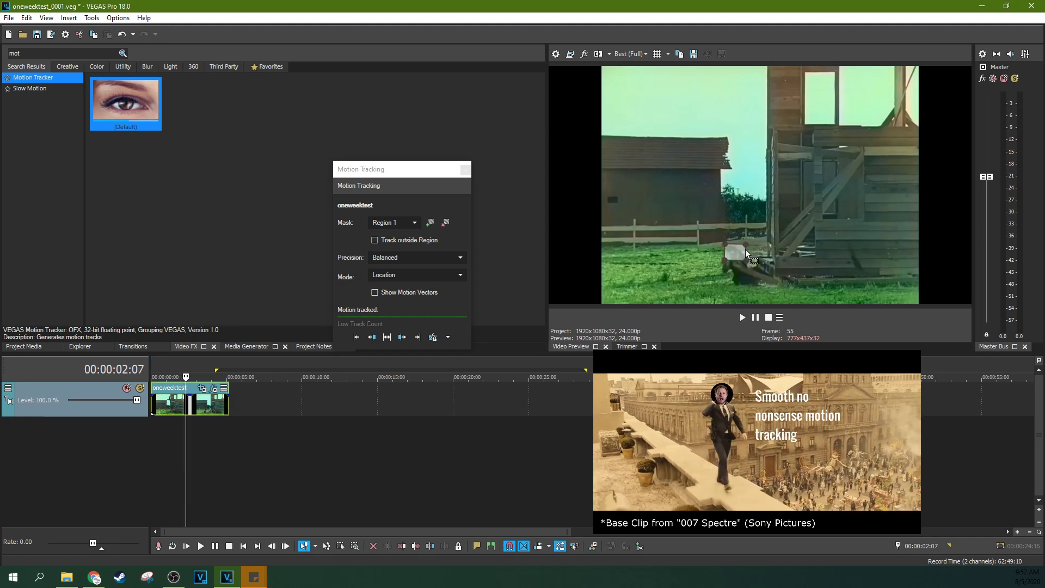
pyautogui.hotkey('alt', 'Right')
pyautogui.hotkey('alt', 'Right')
pyautogui.hotkey('alt', 'Right')
pyautogui.moveTo(744, 255); pyautogui.dragTo(735, 268)
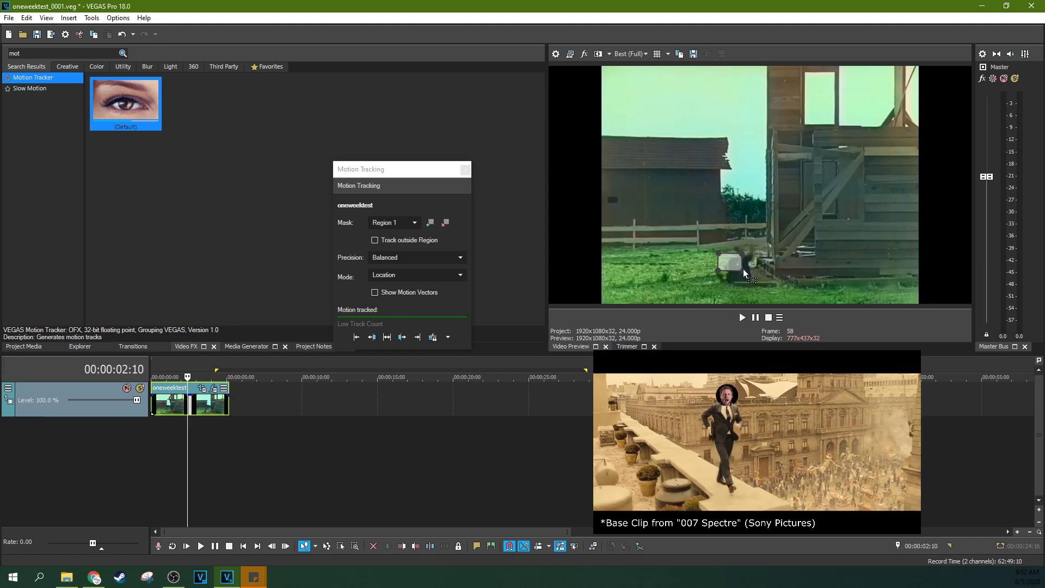
pyautogui.click(729, 266)
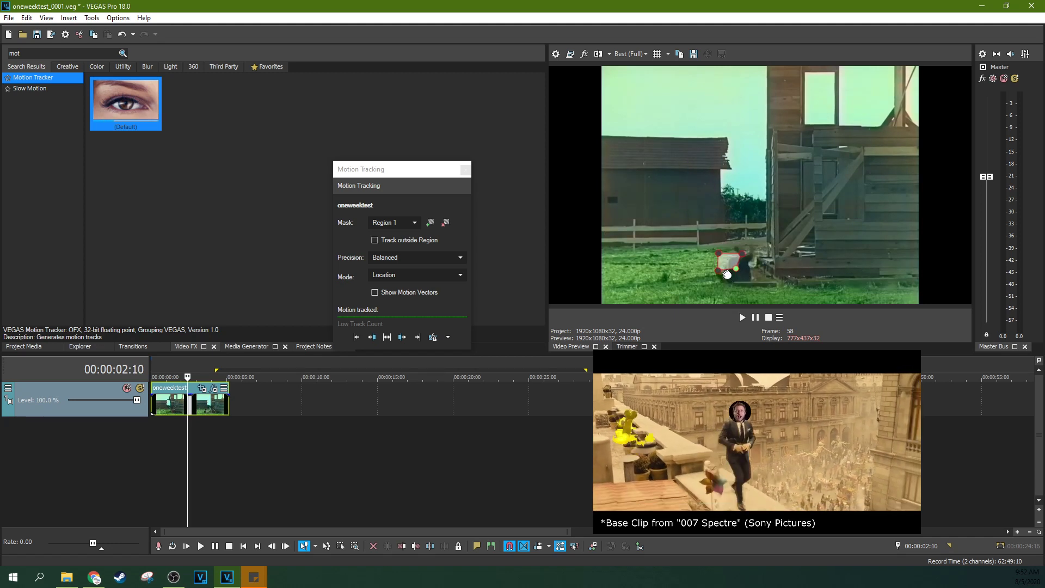
pyautogui.moveTo(719, 256); pyautogui.dragTo(727, 258)
pyautogui.click(731, 267)
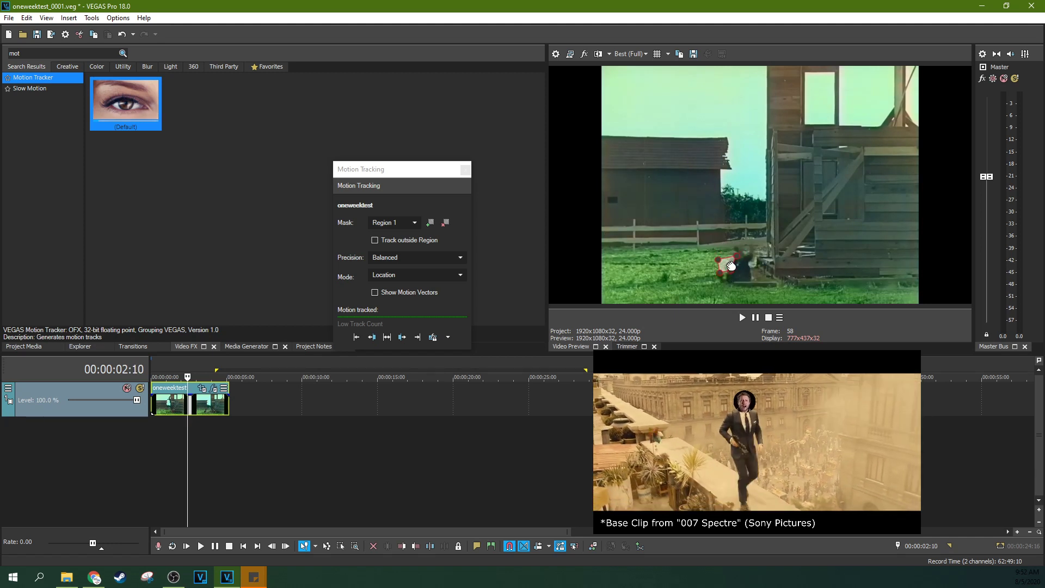
# Advance through the fall frame by frame, shifting the region left to stay on his head
pyautogui.press('Right')
pyautogui.press('Right')
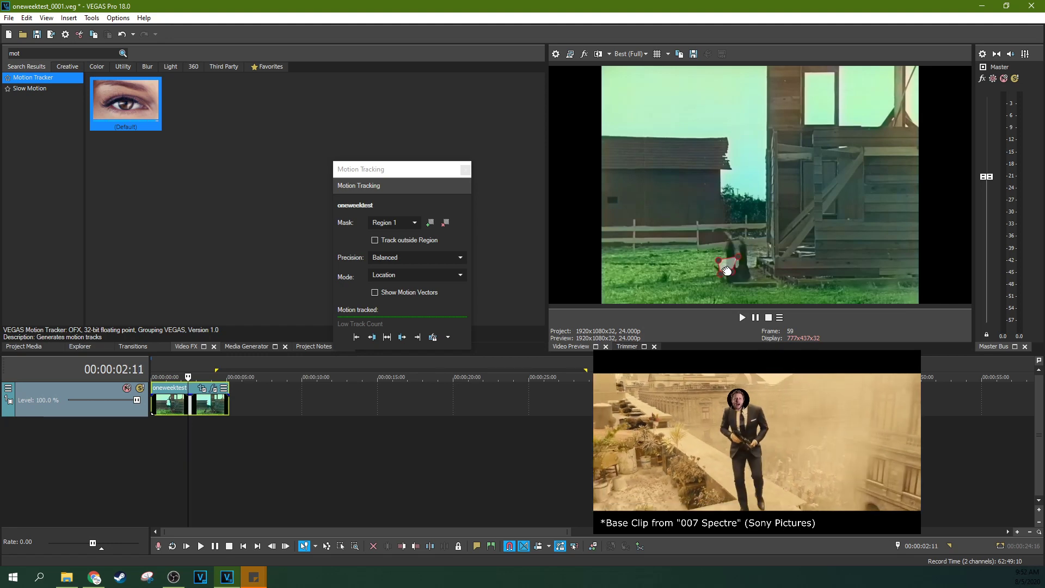
pyautogui.press('Right')
pyautogui.press('Right')
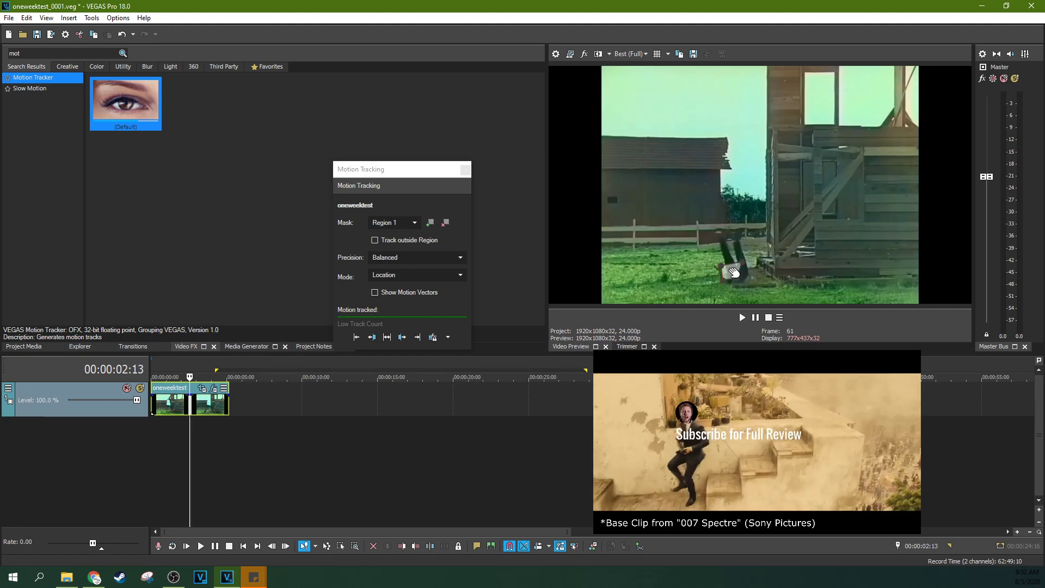
pyautogui.press('Right')
pyautogui.press('Right')
pyautogui.press('Right')
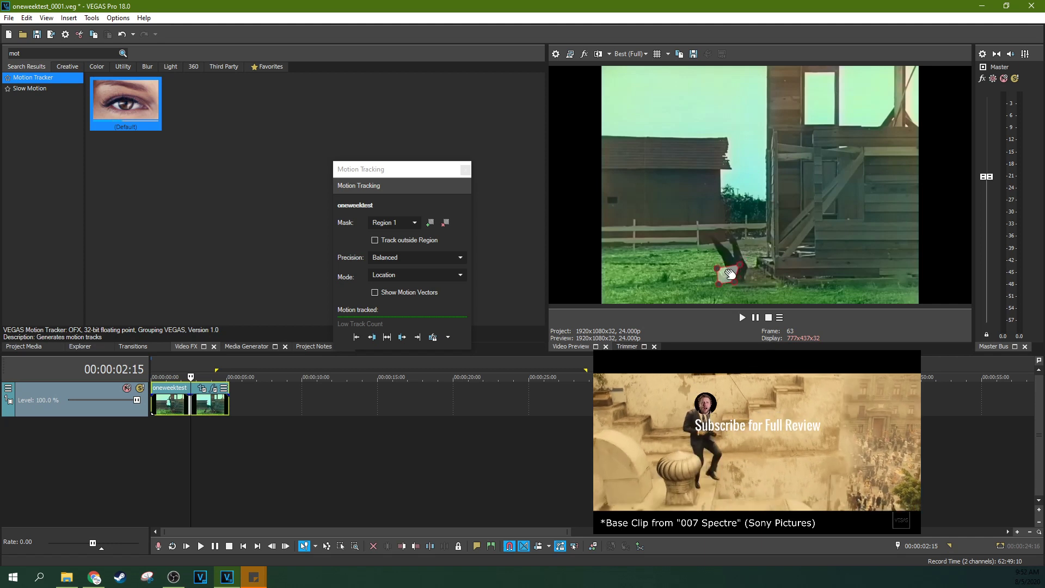
pyautogui.press('Right')
pyautogui.press('Right')
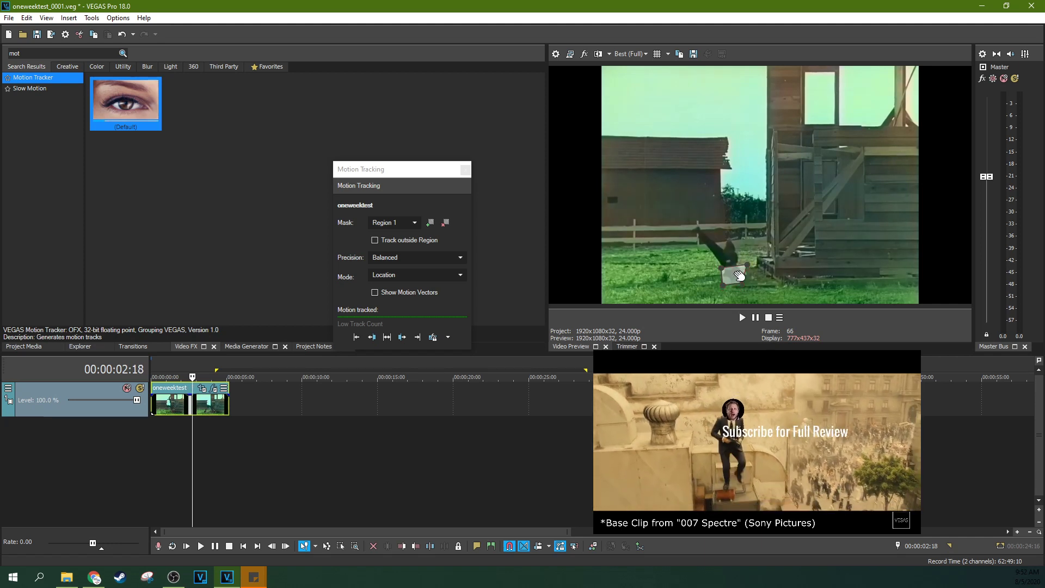
pyautogui.press('Right')
pyautogui.press('Right')
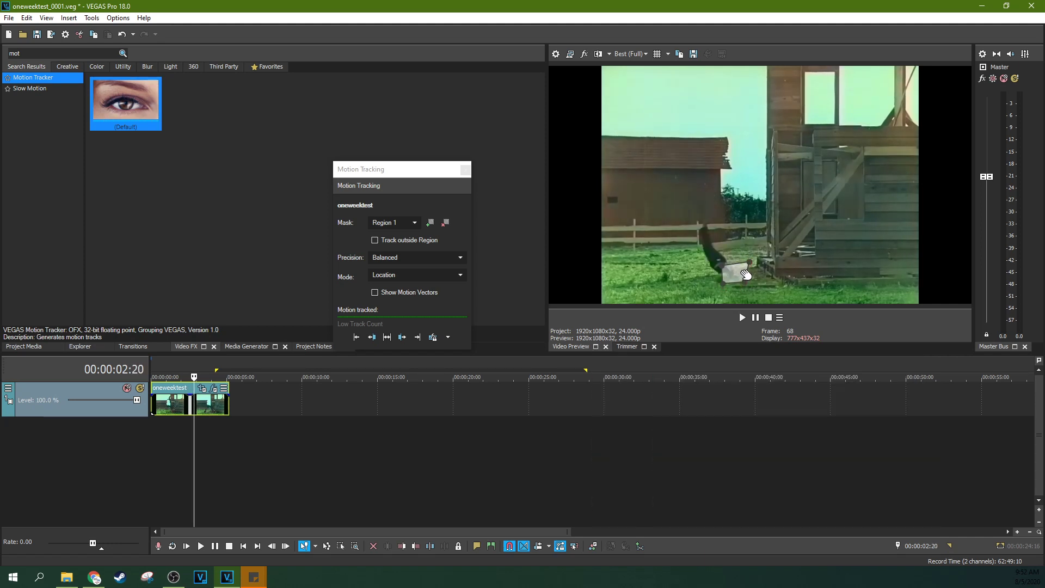
pyautogui.press('Right')
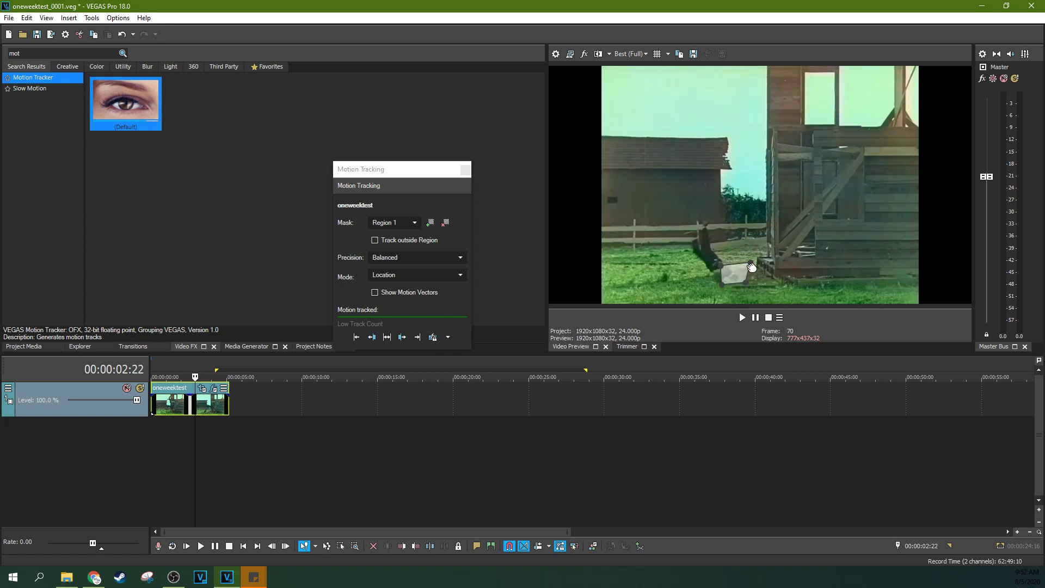
pyautogui.press('Right')
pyautogui.press('Right')
pyautogui.press('Right')
pyautogui.press('Right')
pyautogui.press('Right')
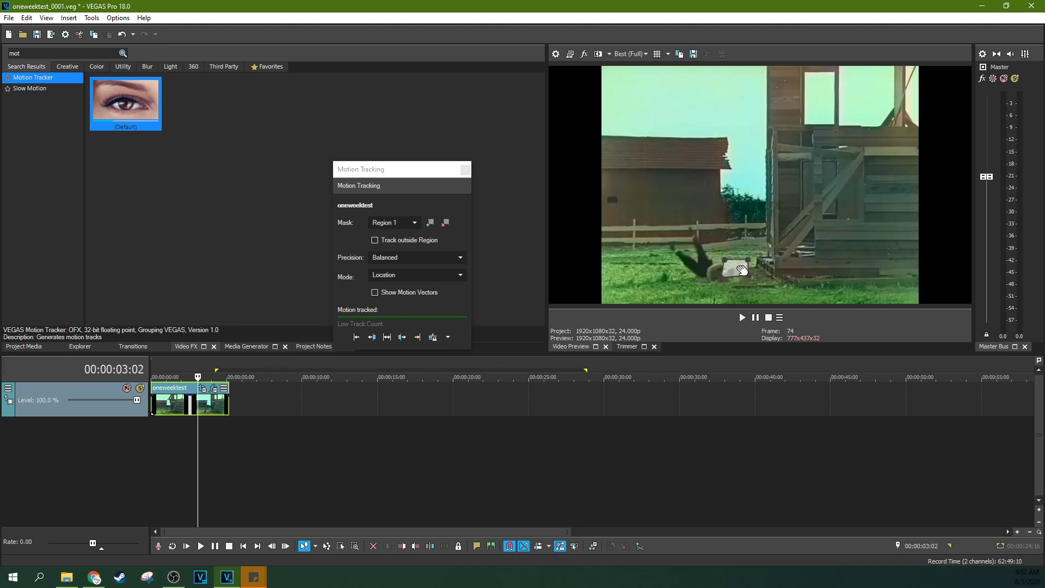
pyautogui.click(738, 273)
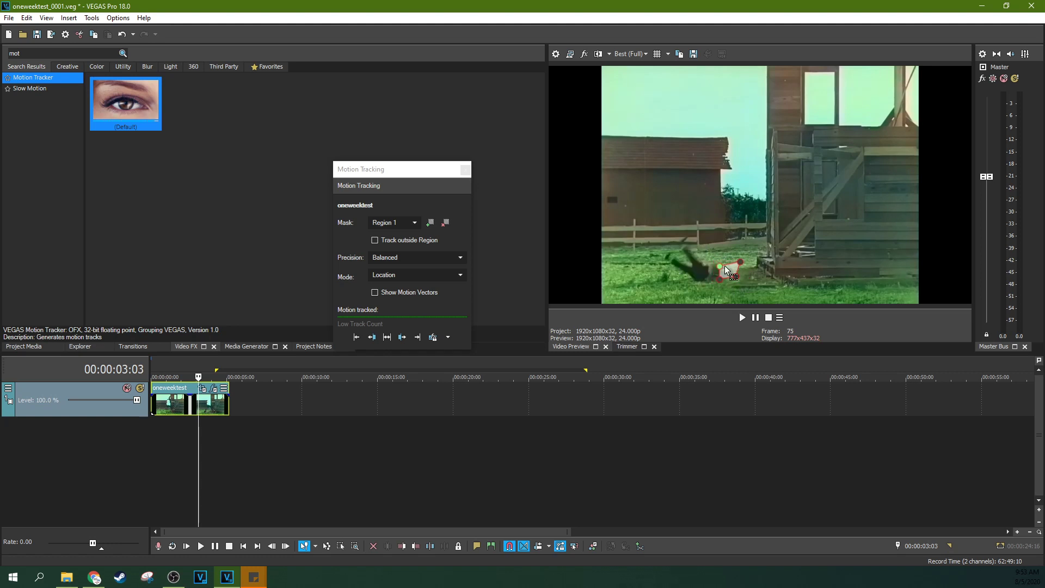
pyautogui.press('Right')
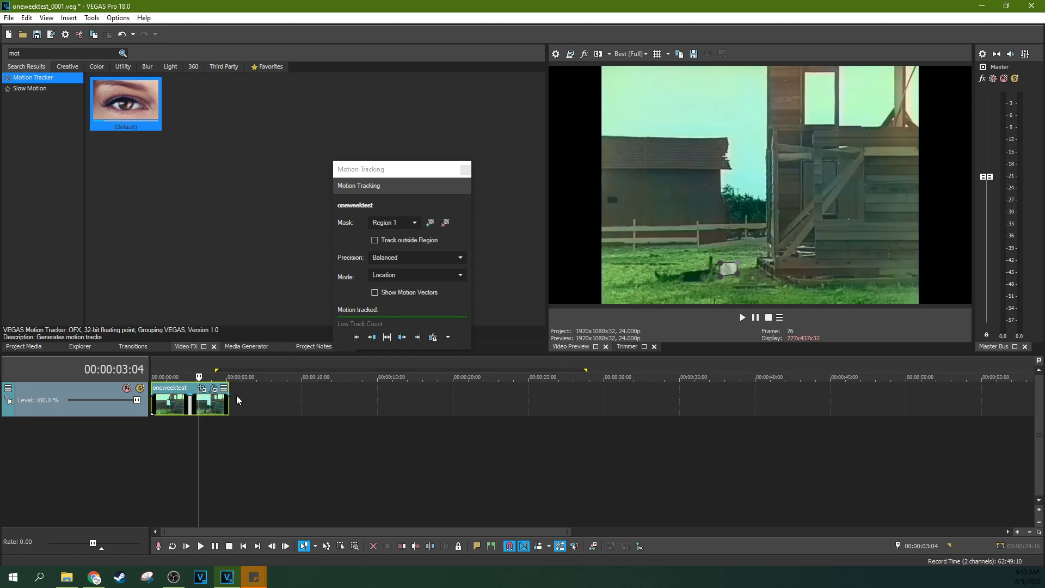
# Track the head forward, review playback up to frame 103, and resume tracking from frame 80
pyautogui.click(418, 337)
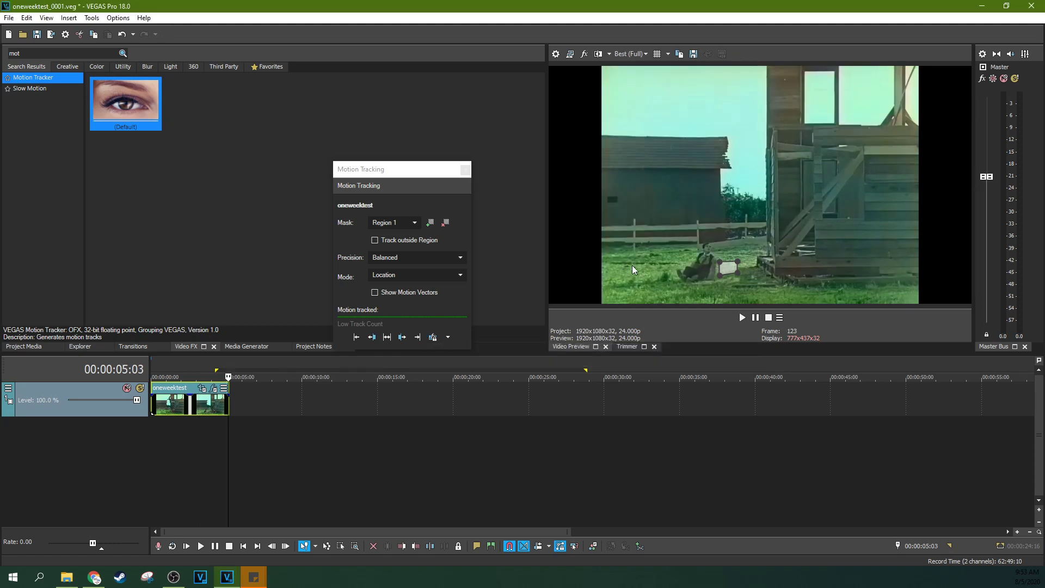
pyautogui.click(198, 370)
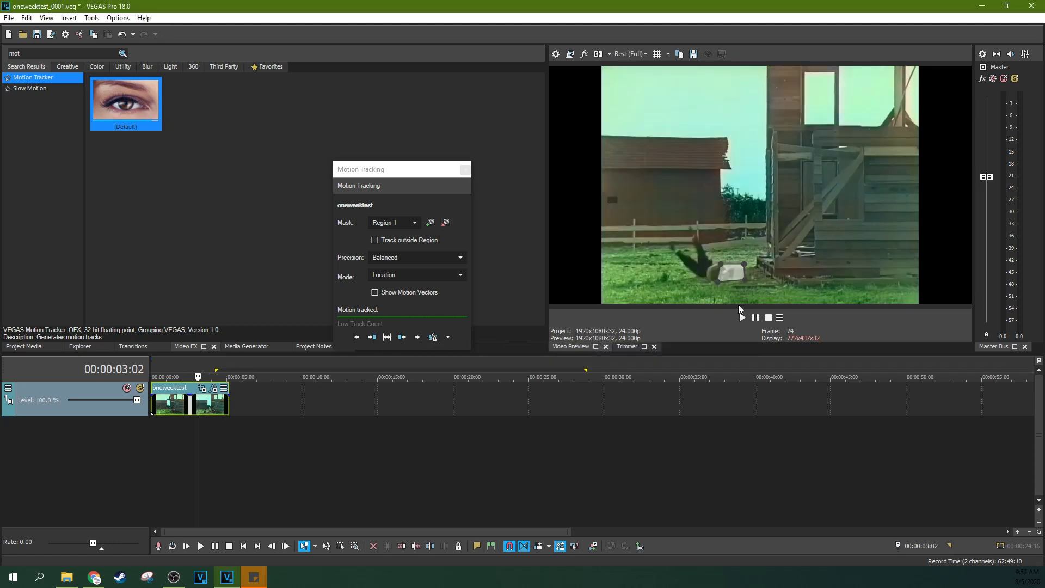
pyautogui.click(742, 318)
pyautogui.click(755, 317)
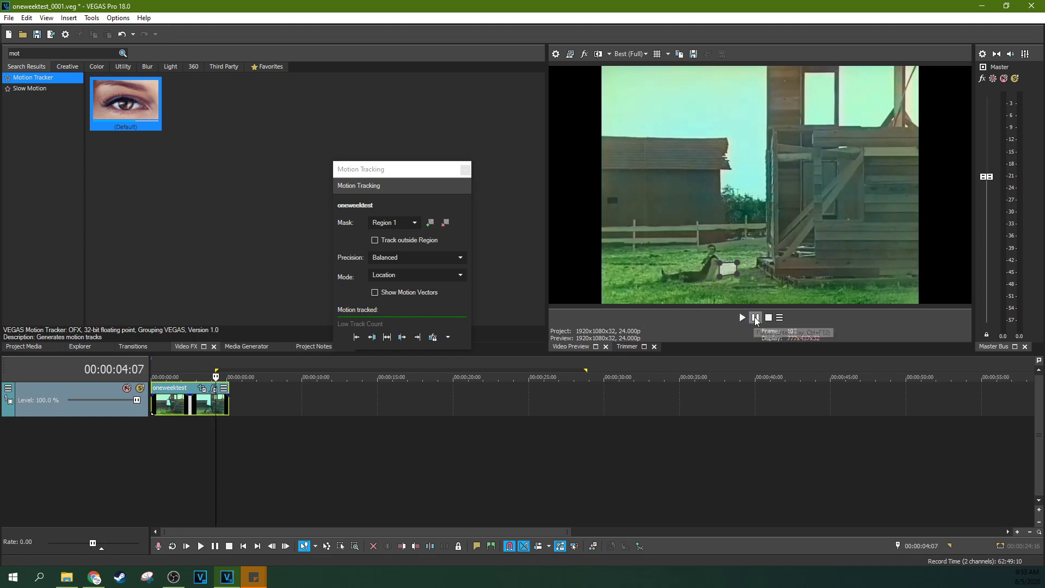
pyautogui.click(200, 375)
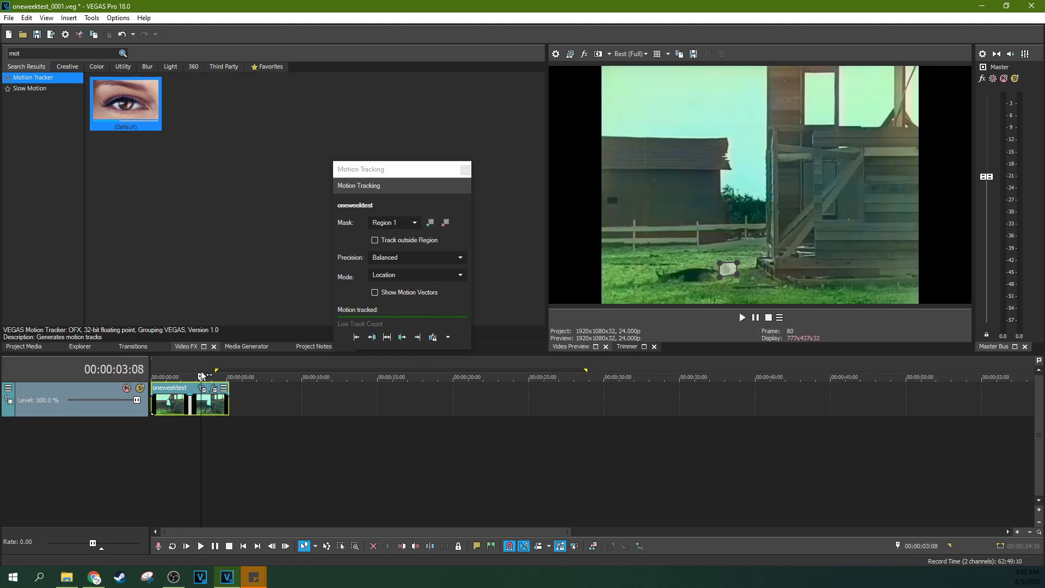
pyautogui.click(417, 337)
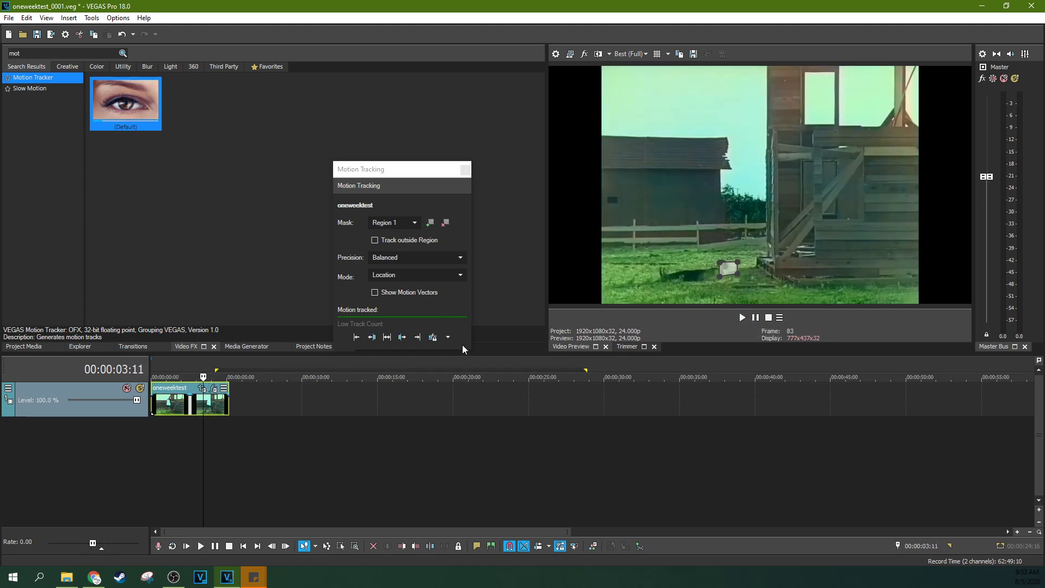
# Restart tracking from frame 83, then return the playhead to the clip's first frame
pyautogui.press('Left')
pyautogui.click(729, 267)
pyautogui.click(417, 337)
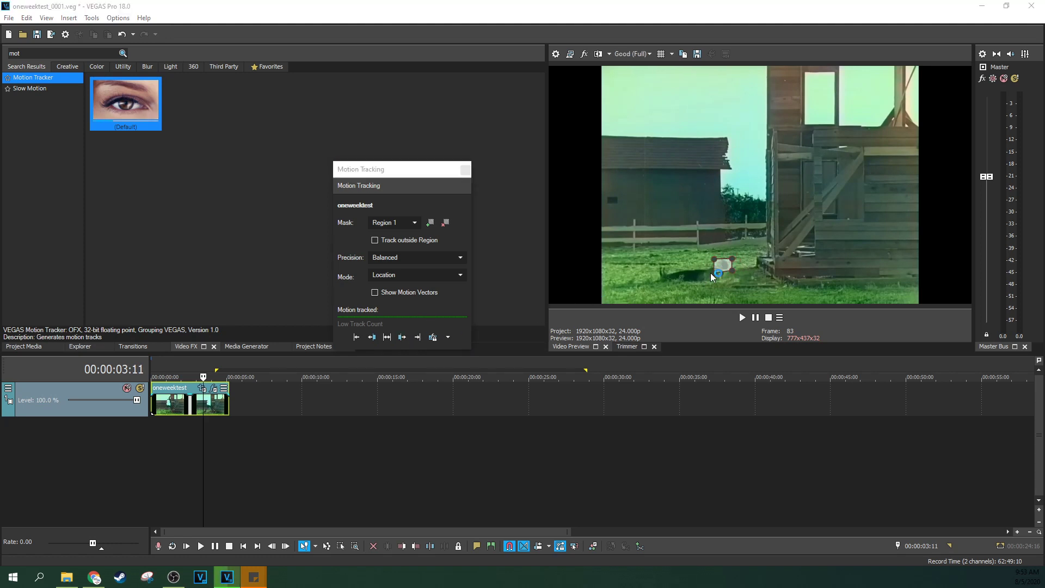
pyautogui.click(174, 366)
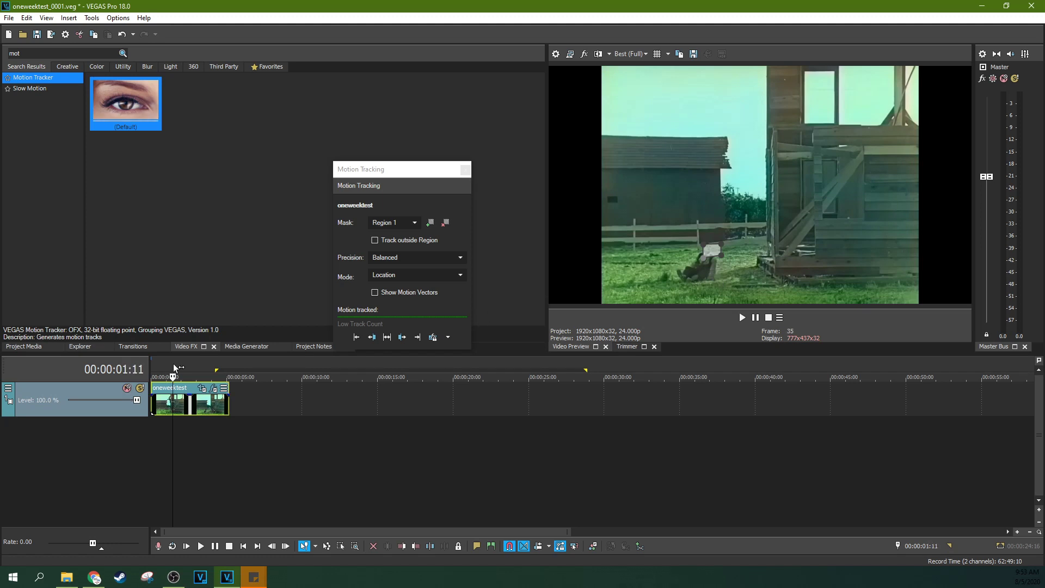
pyautogui.hotkey('ctrl', 'Home')
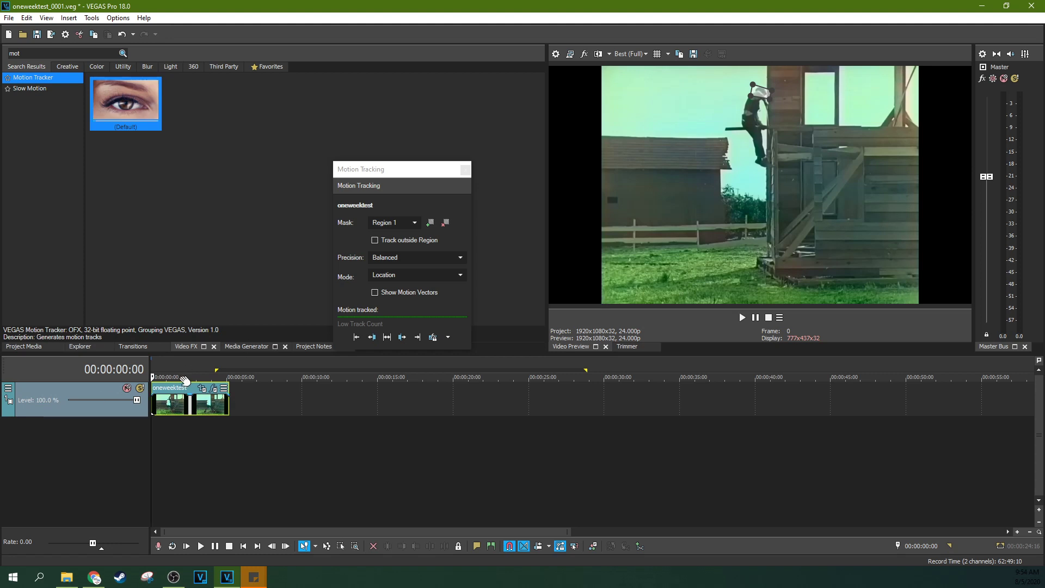
pyautogui.scroll(3, 185, 377)
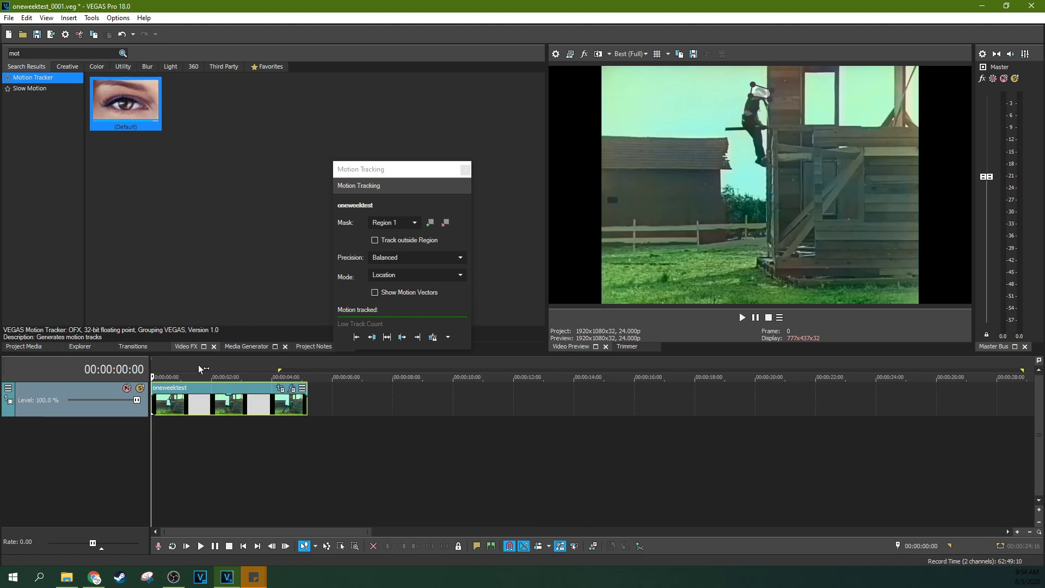
# Insert a new top video track and import newnewintro.mp4 into Project Media
pyautogui.hotkey('ctrl', 'shift', 'q')
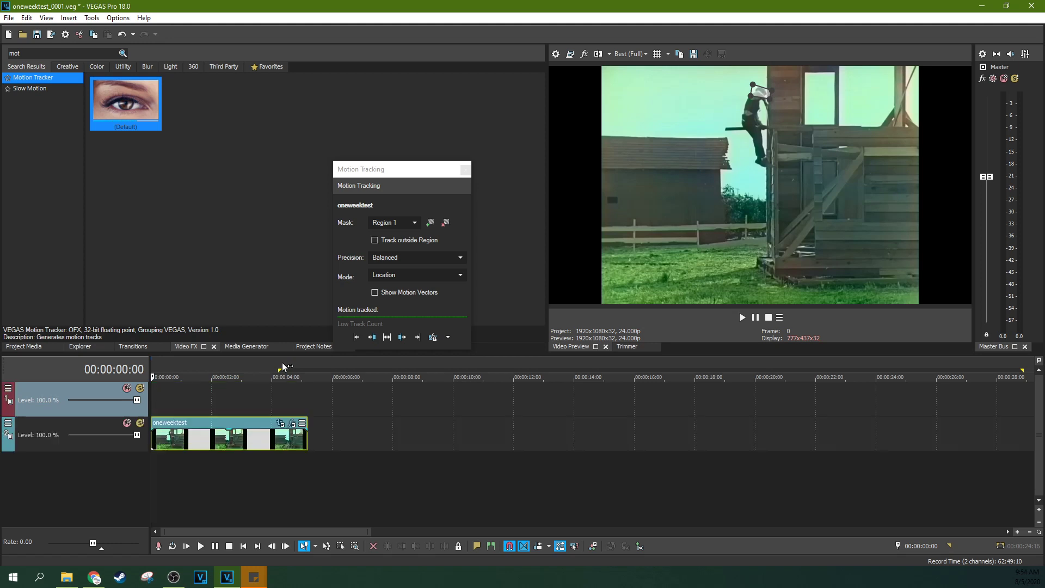
pyautogui.click(160, 396)
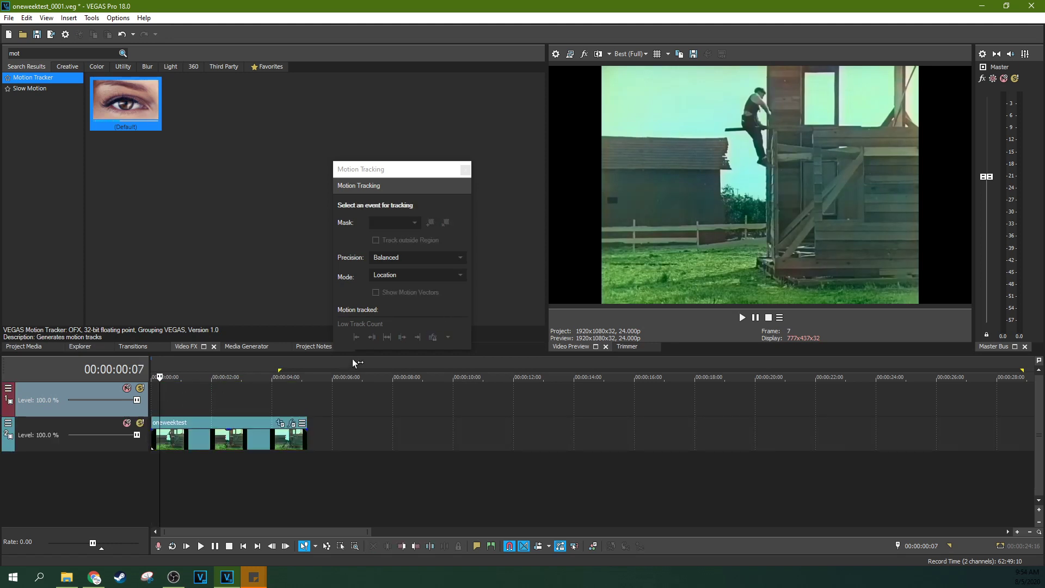
pyautogui.click(242, 392)
pyautogui.click(25, 347)
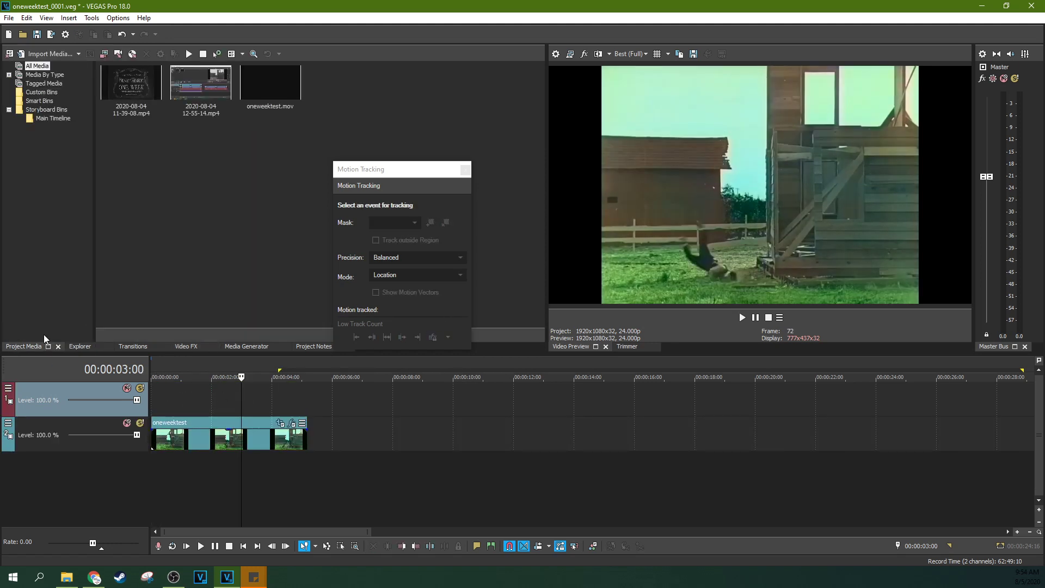
pyautogui.hotkey('alt', 'Tab')
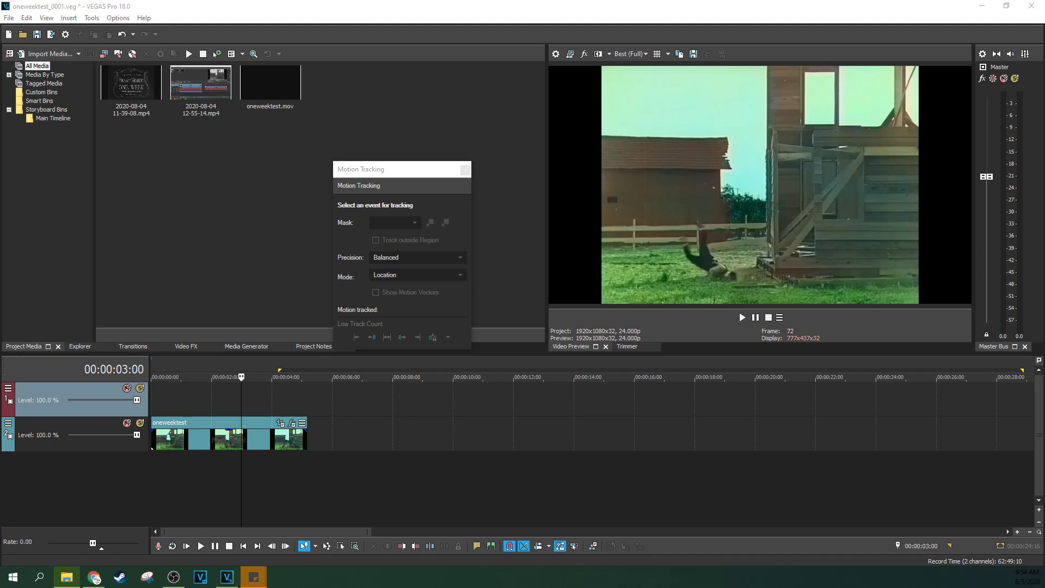
pyautogui.moveTo(238, 239); pyautogui.dragTo(236, 234)
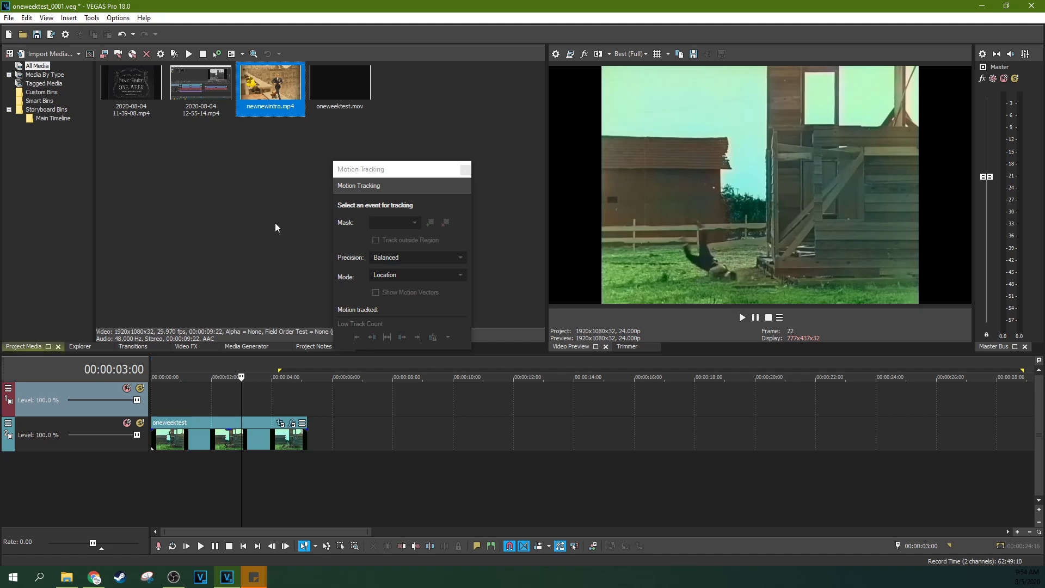
# Place only newnewintro.mp4's video on the new top track
pyautogui.moveTo(272, 112); pyautogui.dragTo(149, 391)
pyautogui.hotkey('ctrl', 'z')
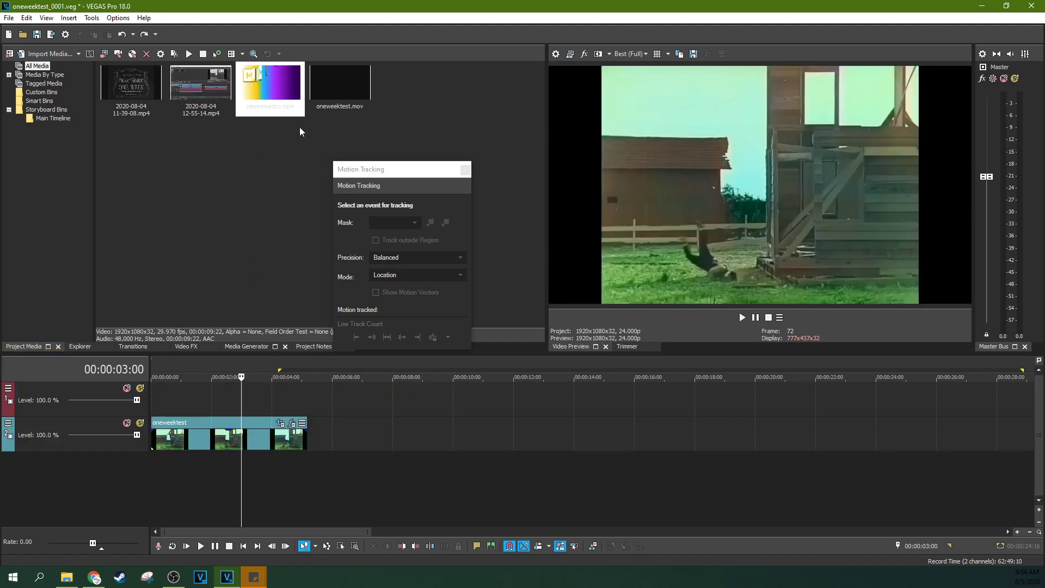
pyautogui.moveTo(277, 103); pyautogui.dragTo(141, 409)
pyautogui.moveTo(190, 455)
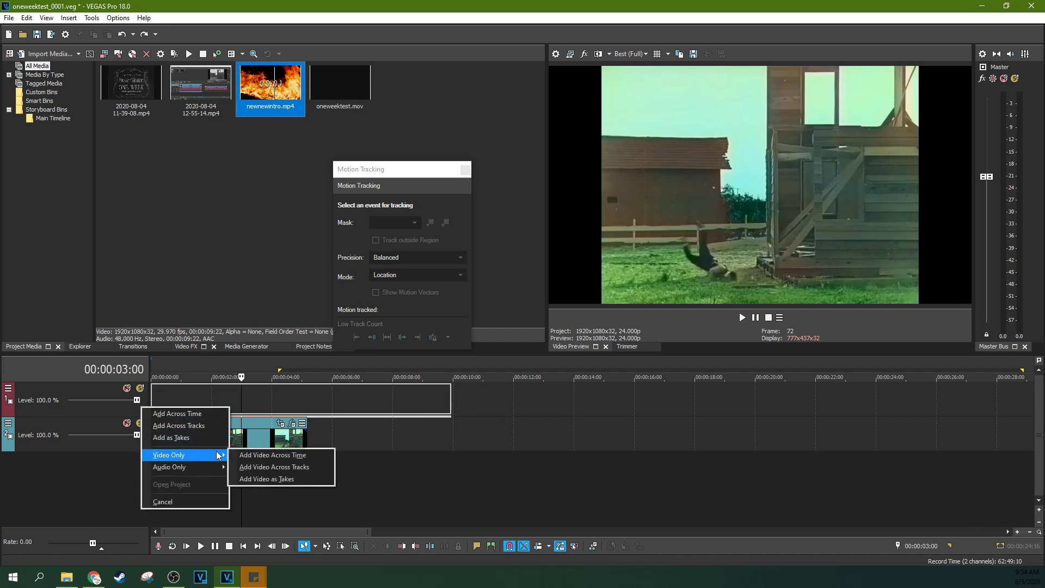
pyautogui.click(242, 455)
# Trim the intro clip to end with oneweektest and close the Motion Tracking window
pyautogui.click(335, 406)
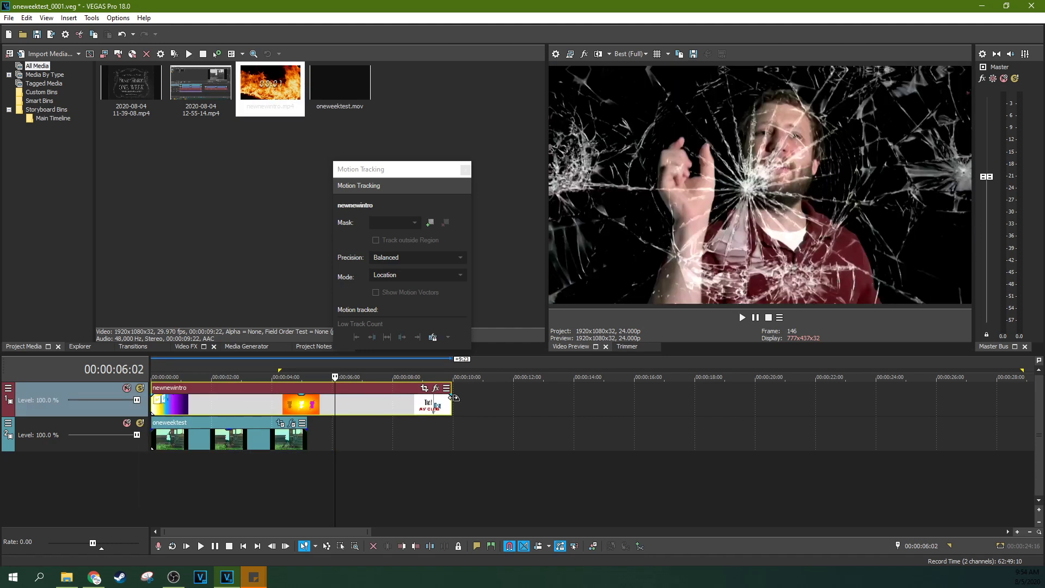
pyautogui.moveTo(451, 406); pyautogui.dragTo(308, 410)
pyautogui.click(281, 412)
pyautogui.click(231, 406)
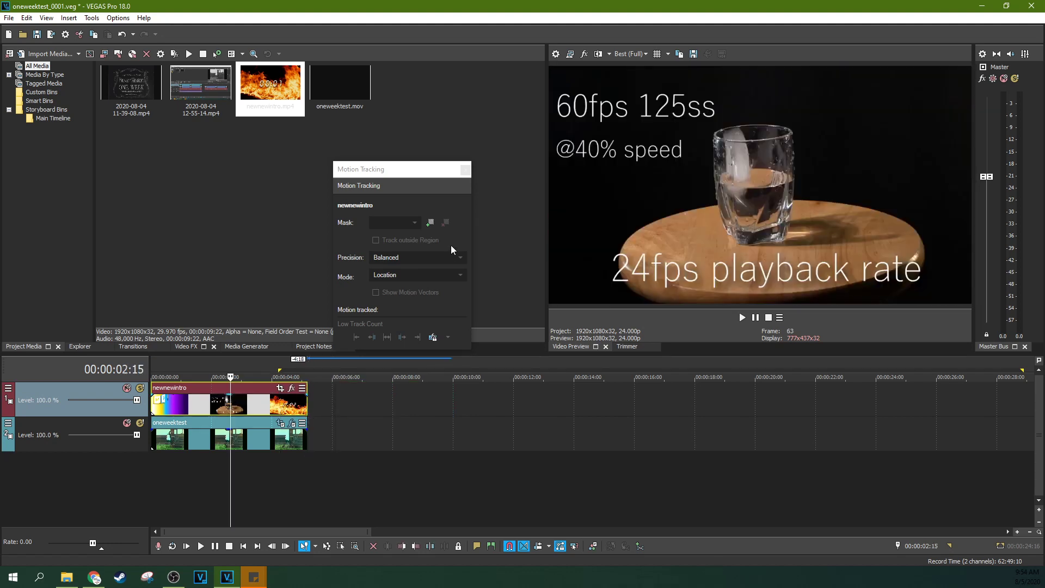
pyautogui.click(466, 170)
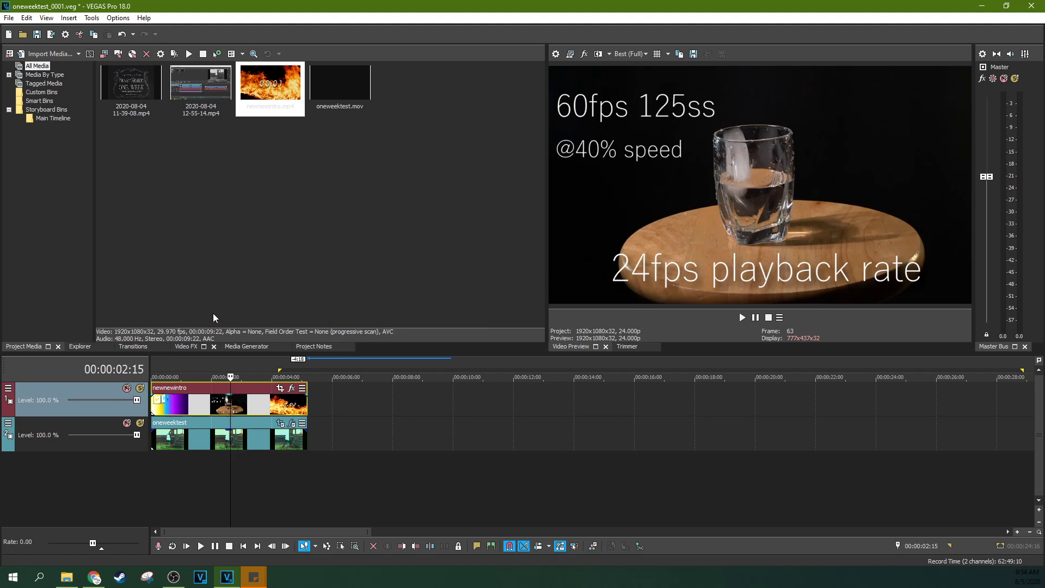
# Search Video FX for 'pi' and apply Picture in Picture to the newnewintro clip
pyautogui.click(185, 347)
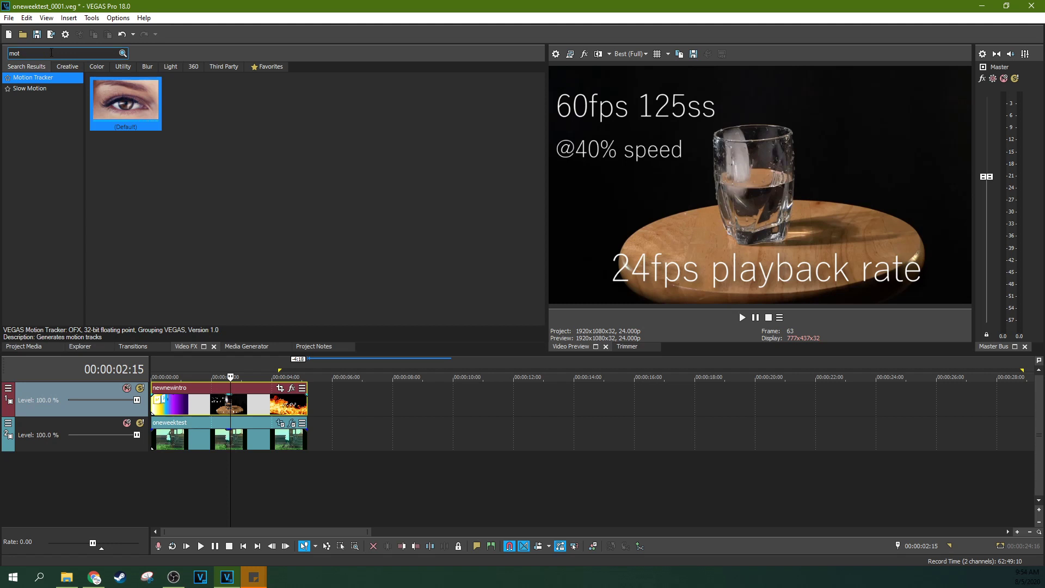
pyautogui.press('BackSpace')
pyautogui.press('BackSpace')
pyautogui.write('p')
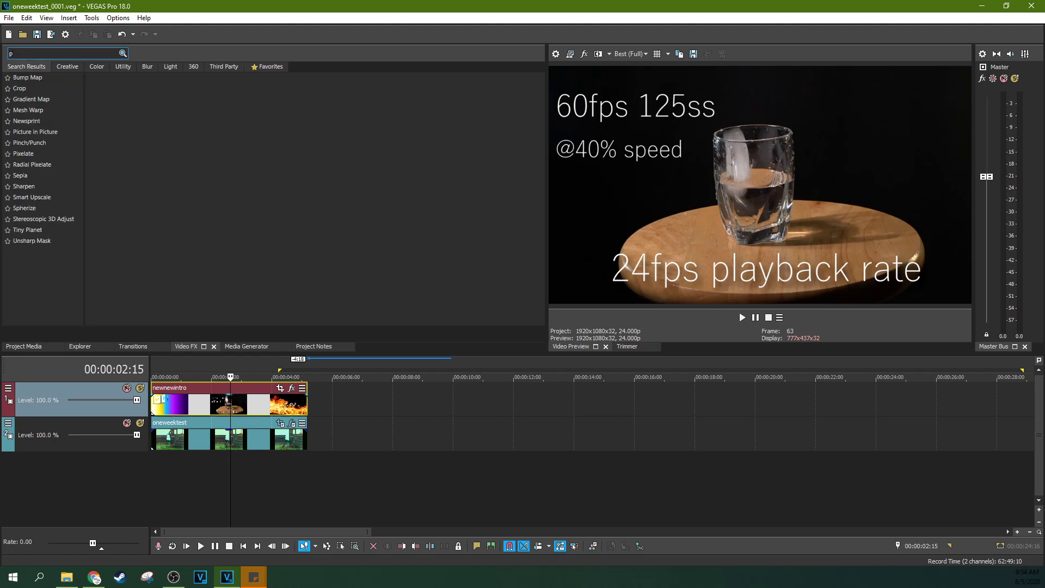
pyautogui.write('ip')
pyautogui.press('BackSpace')
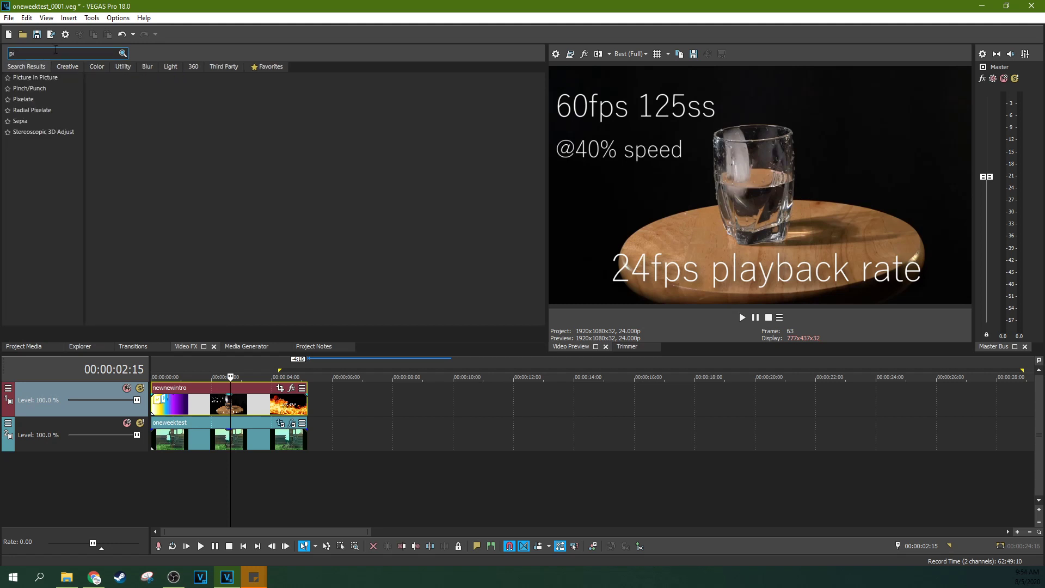
pyautogui.click(47, 77)
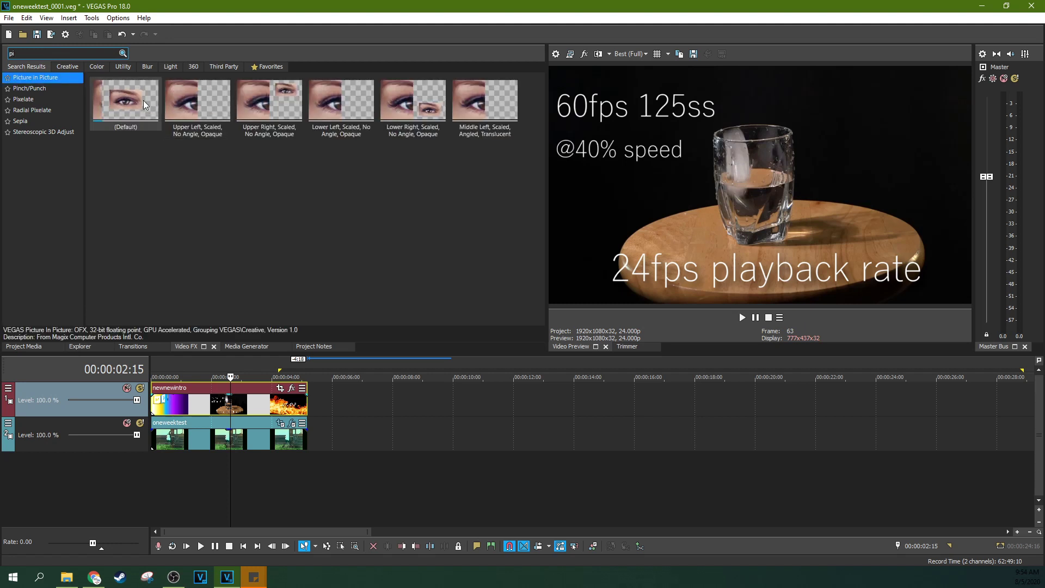
pyautogui.moveTo(142, 100); pyautogui.dragTo(224, 405)
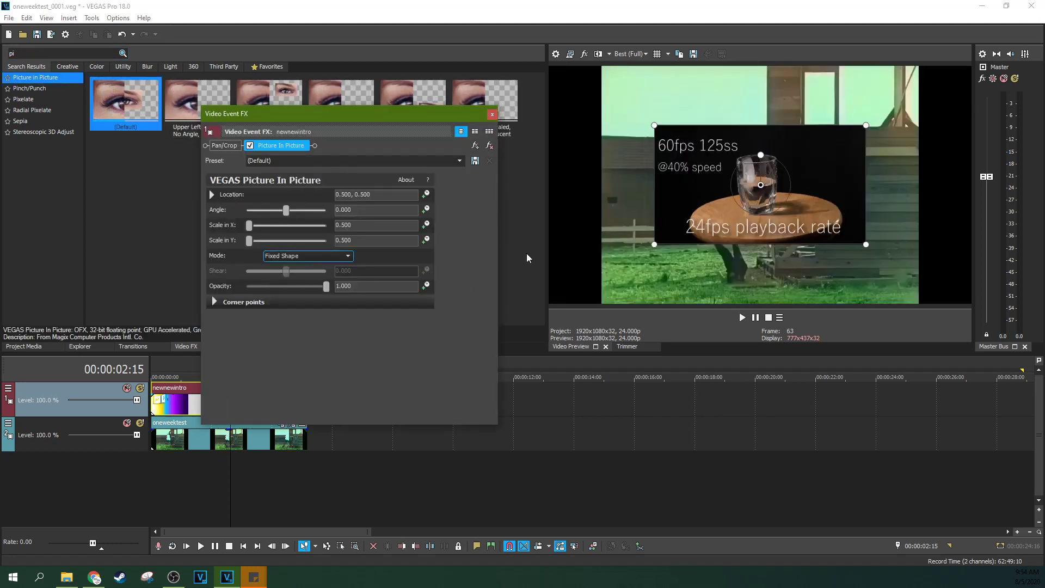
# Scale the intro box to 0.121 at location 0.610, 0.886, beside Buster's head
pyautogui.moveTo(654, 242); pyautogui.dragTo(812, 114)
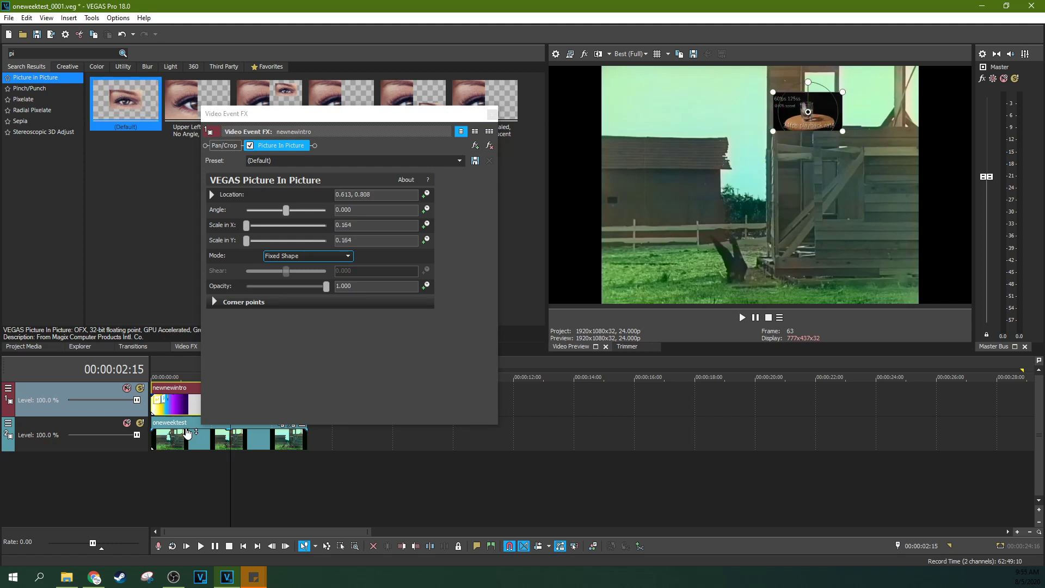
pyautogui.click(153, 442)
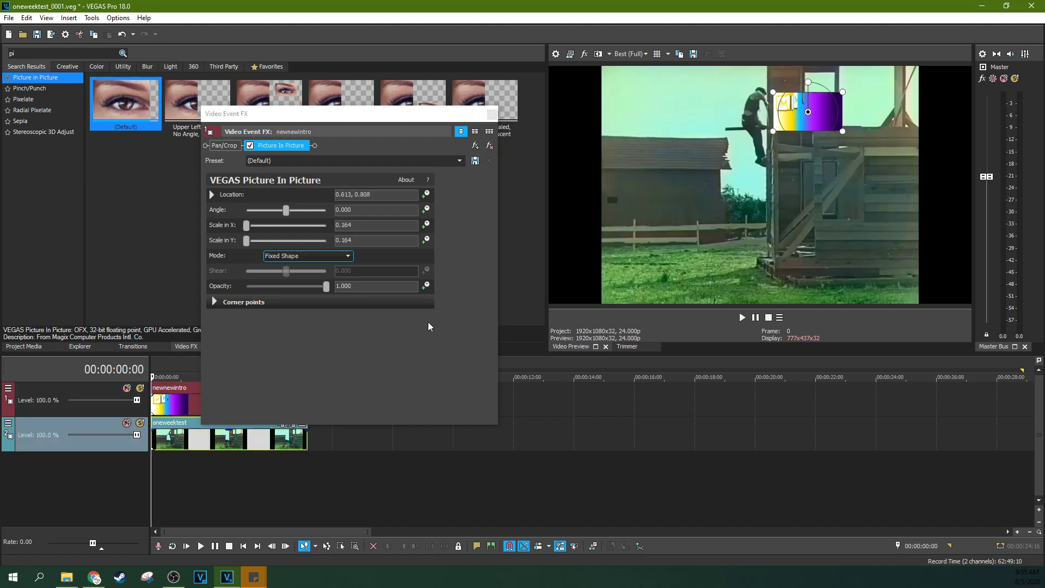
pyautogui.scroll(-2, 812, 112)
pyautogui.moveTo(811, 112)
pyautogui.mouseDown()
pyautogui.moveTo(754, 97)
pyautogui.moveTo(801, 94)
pyautogui.mouseUp()
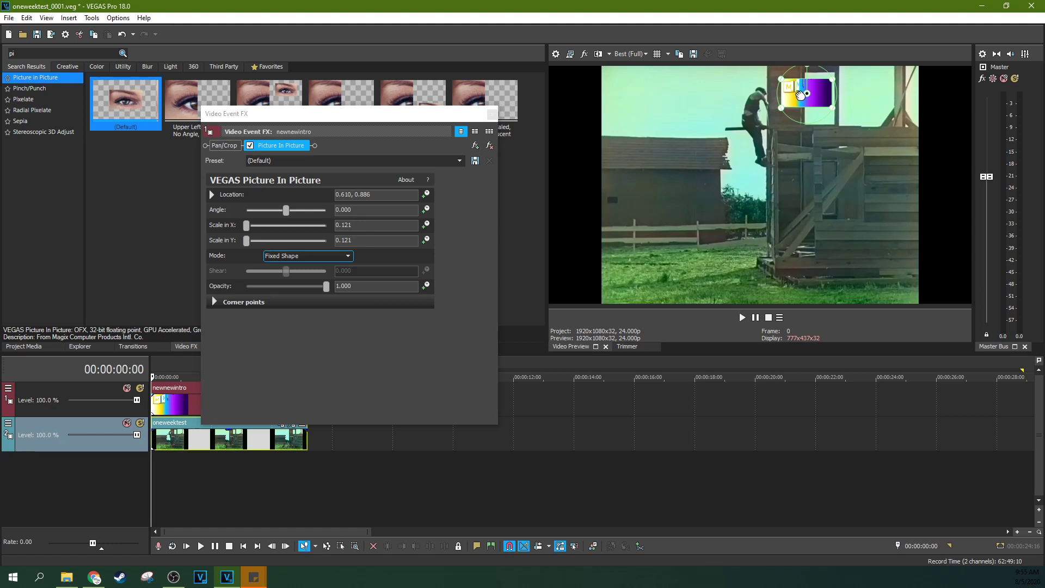
pyautogui.click(492, 113)
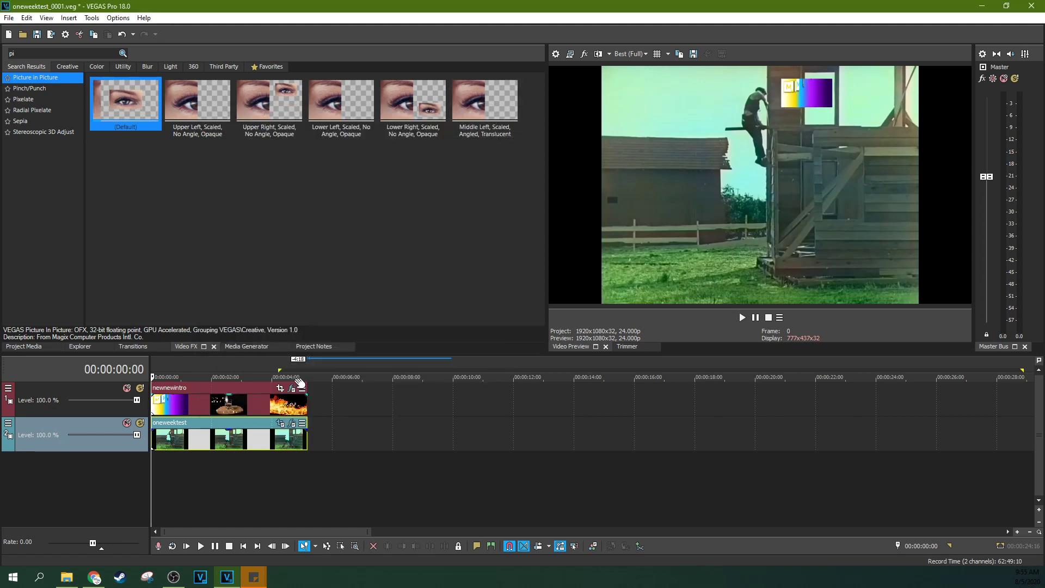
# Play the timeline briefly, stop, and return to the start
pyautogui.press('space')
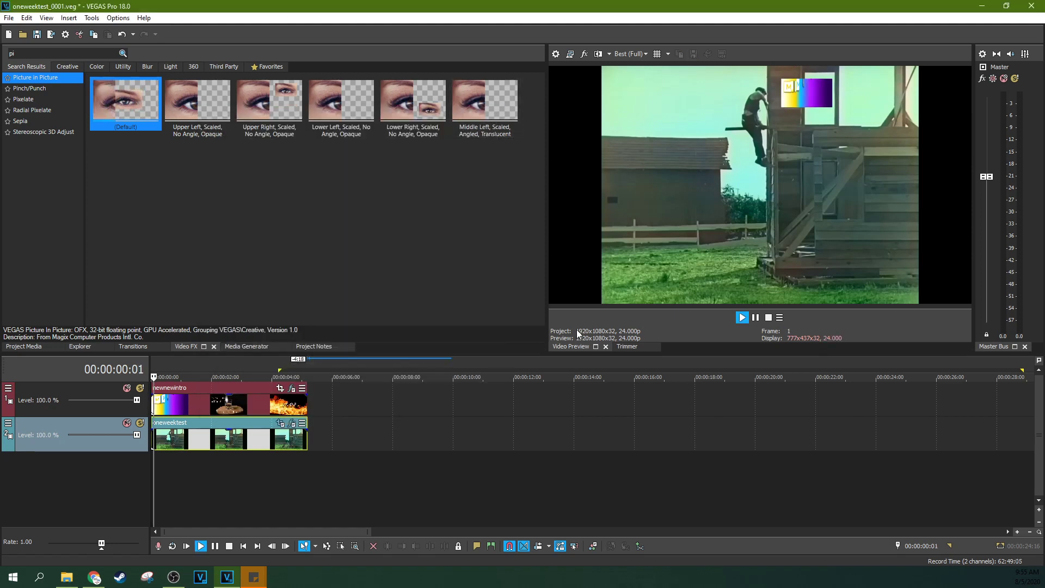
pyautogui.click(757, 319)
pyautogui.hotkey('ctrl', 'Home')
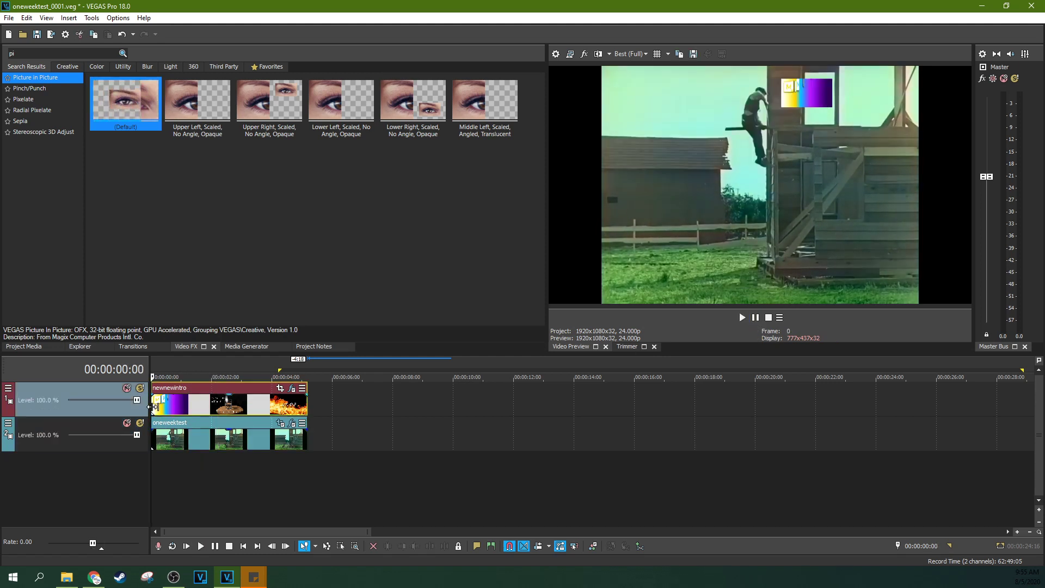
# Bring up Motion Tracking for the oneweektest clip, keeping the tracking mode on Location
pyautogui.rightClick(195, 438)
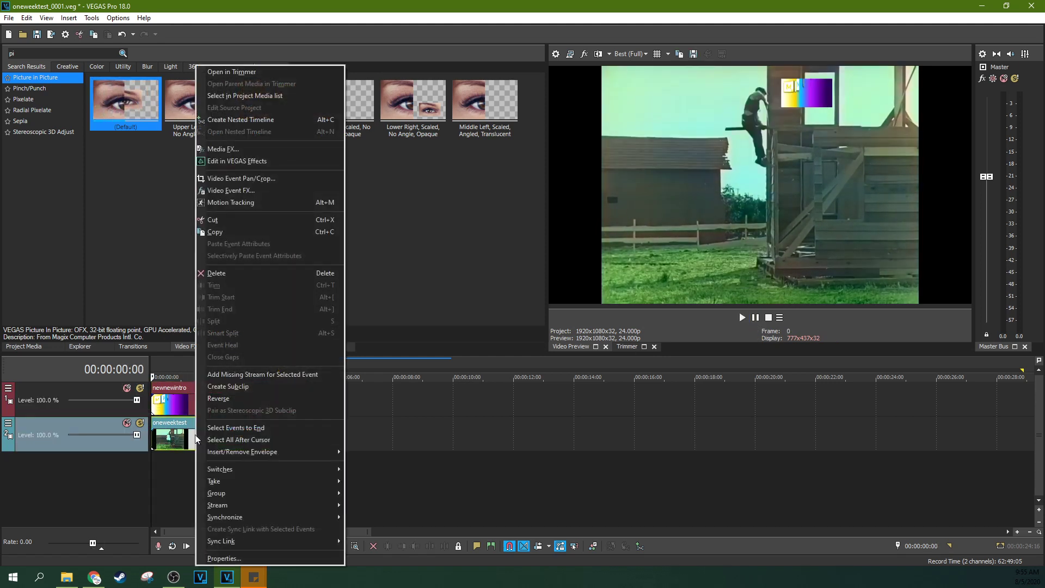
pyautogui.click(222, 203)
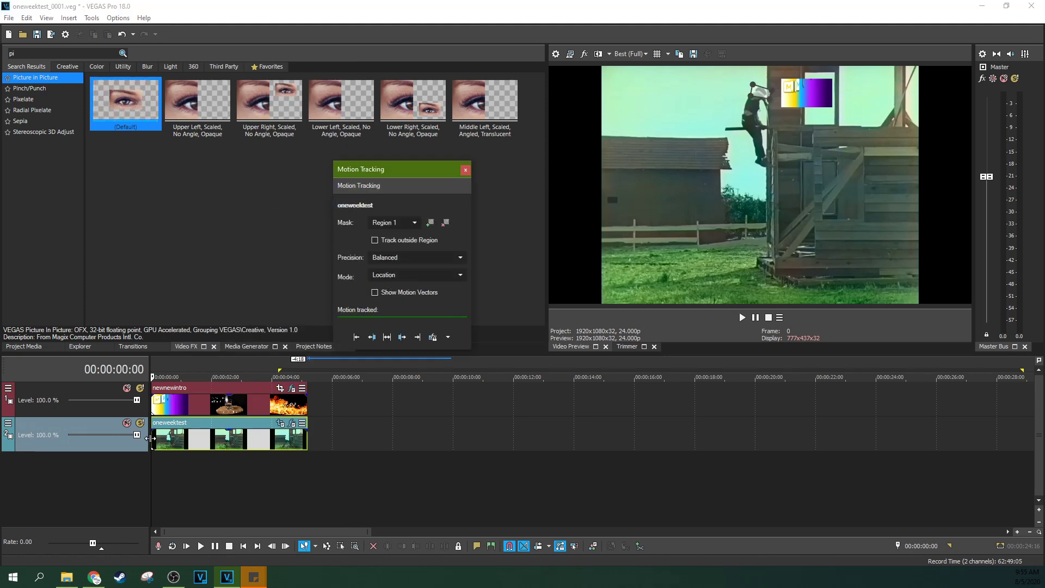
pyautogui.click(379, 276)
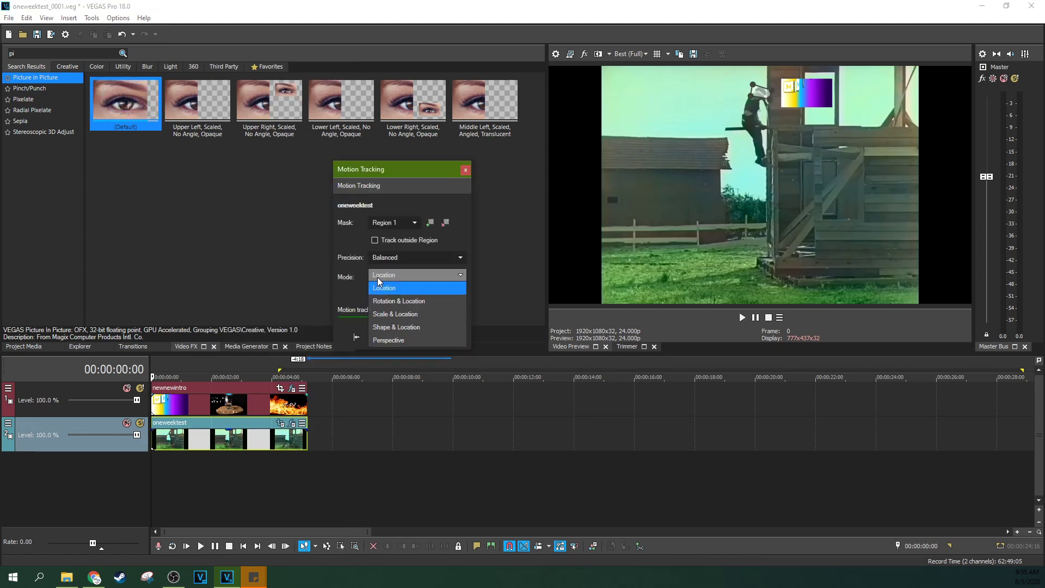
pyautogui.click(378, 276)
pyautogui.click(382, 276)
pyautogui.click(382, 276)
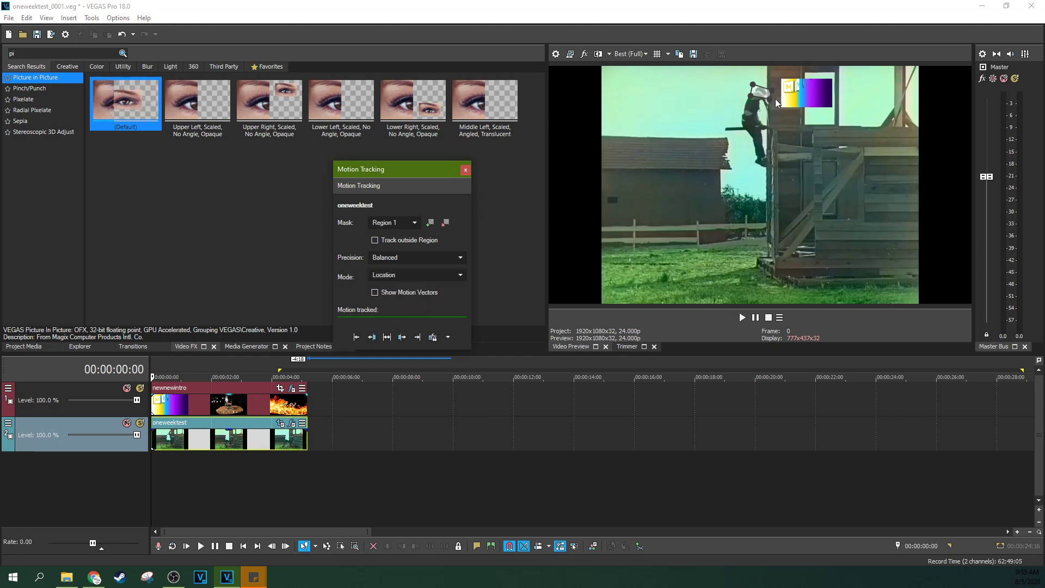
pyautogui.click(429, 273)
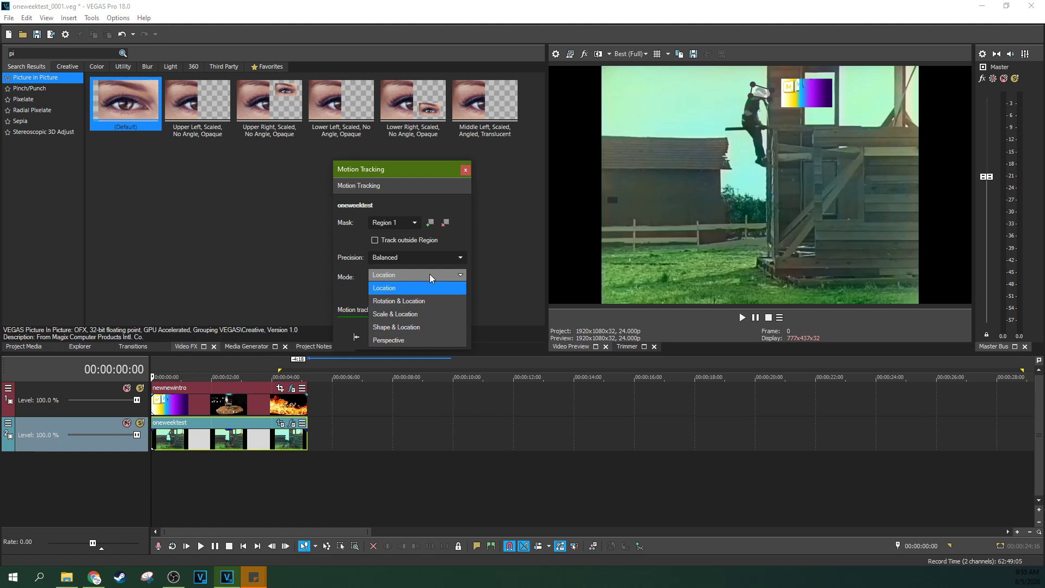
pyautogui.click(430, 273)
pyautogui.click(429, 273)
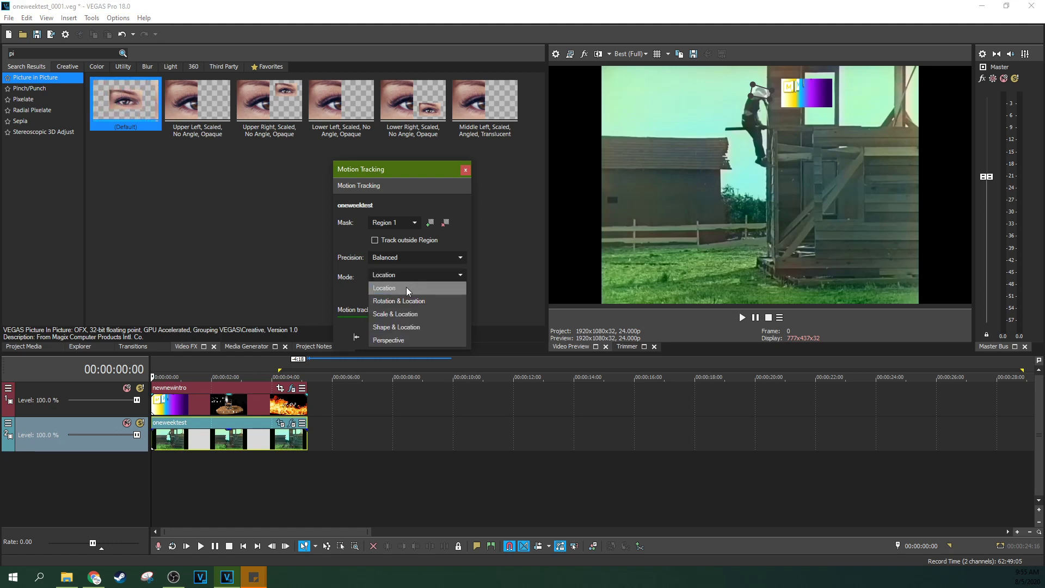
pyautogui.click(406, 286)
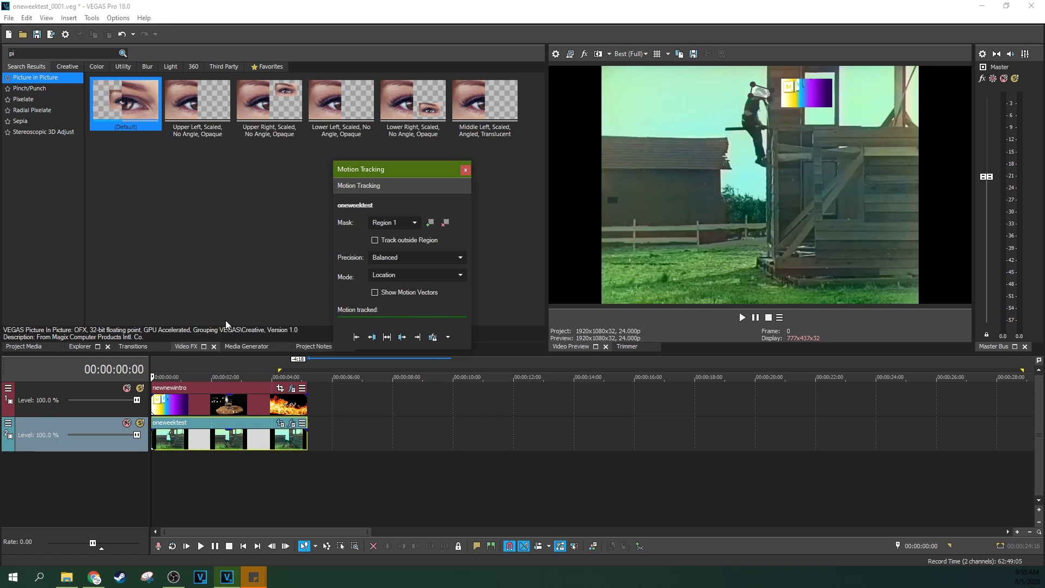
# Transfer the tracking to newnewintro as VEGAS Picture In Picture and inspect its location keyframes
pyautogui.scroll(3, 311, 356)
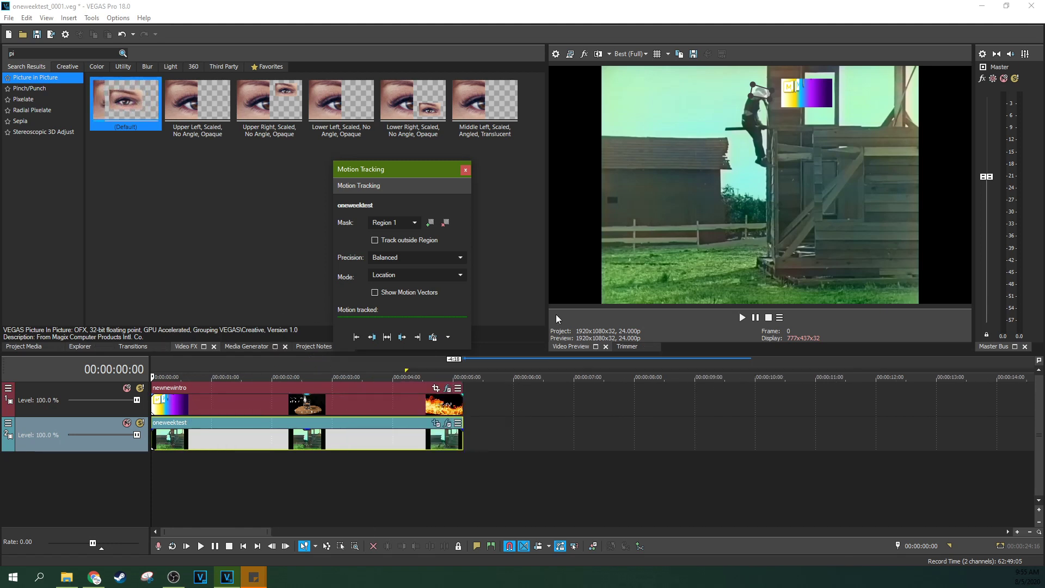
pyautogui.click(432, 337)
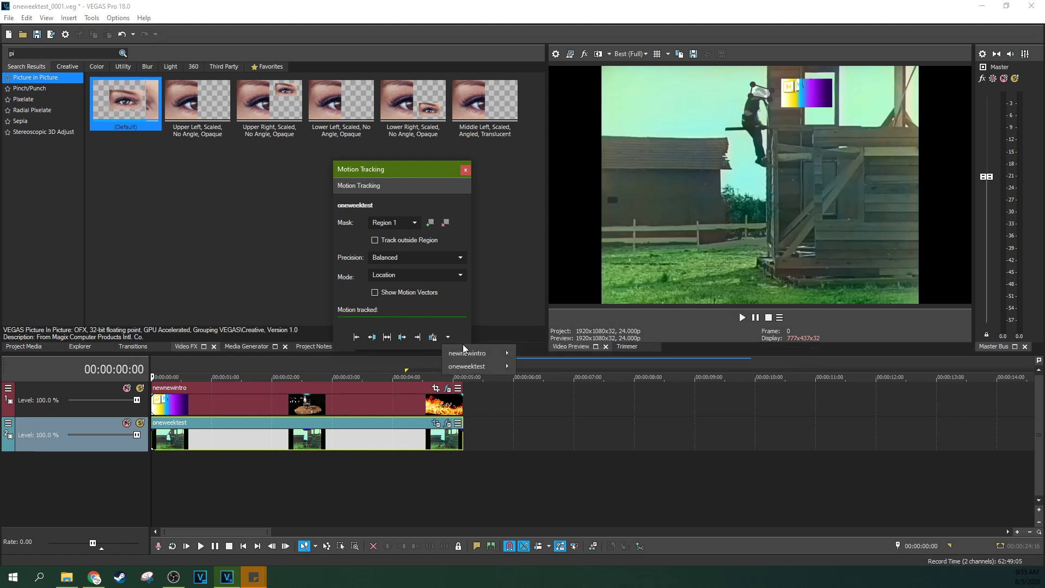
pyautogui.moveTo(472, 348)
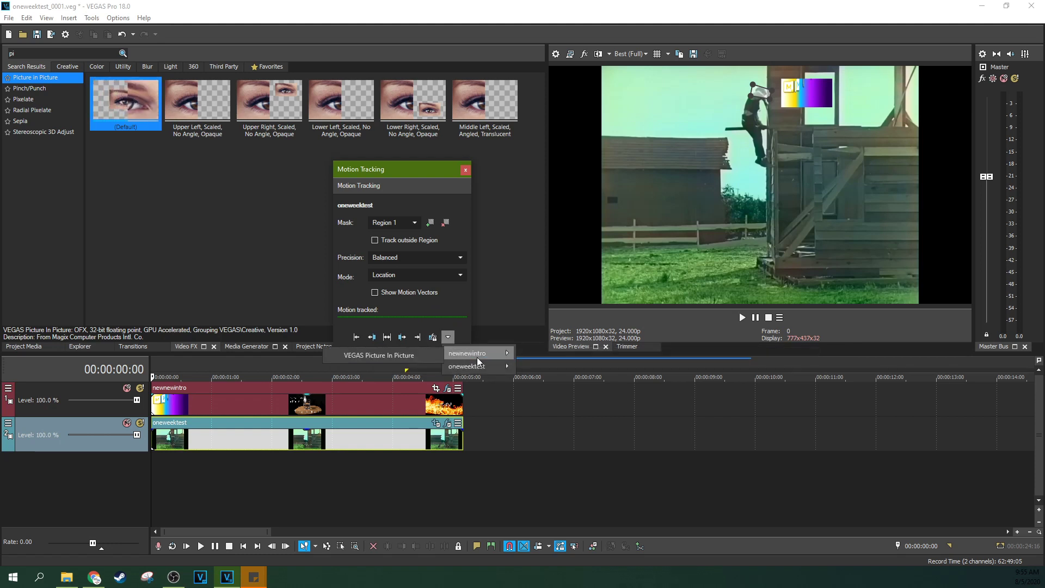
pyautogui.click(401, 358)
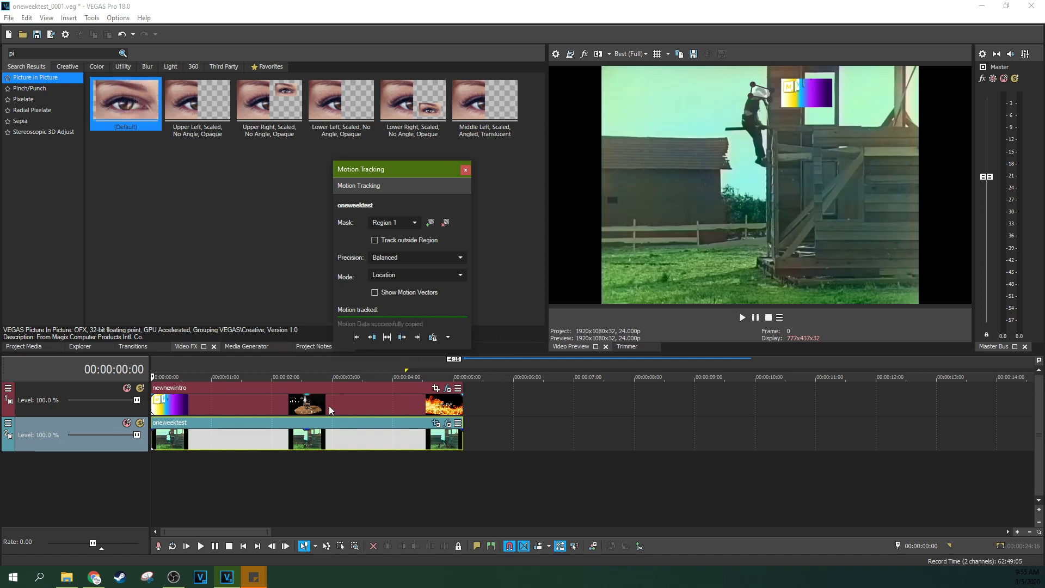
pyautogui.click(420, 397)
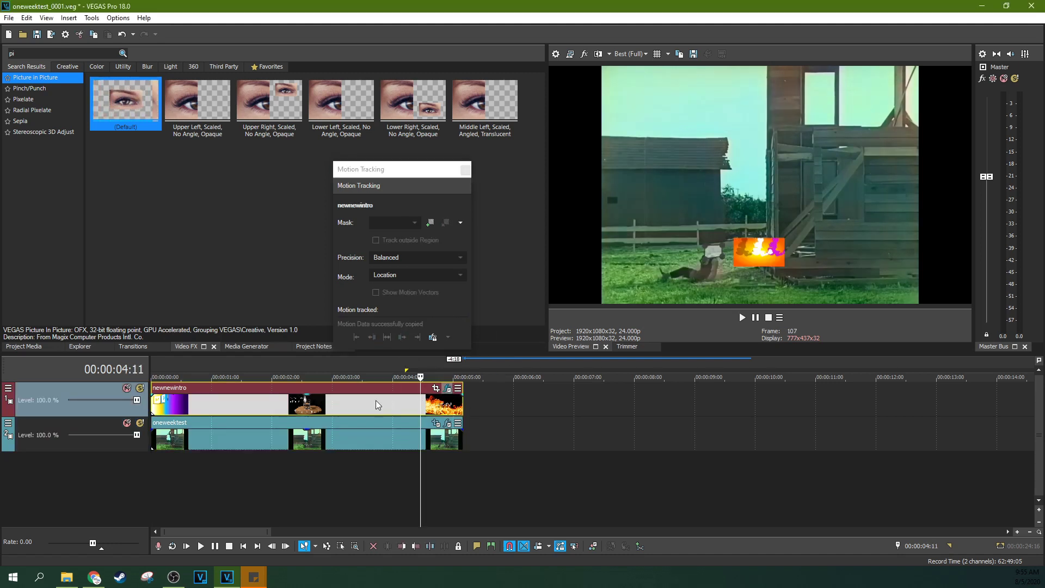
pyautogui.click(450, 393)
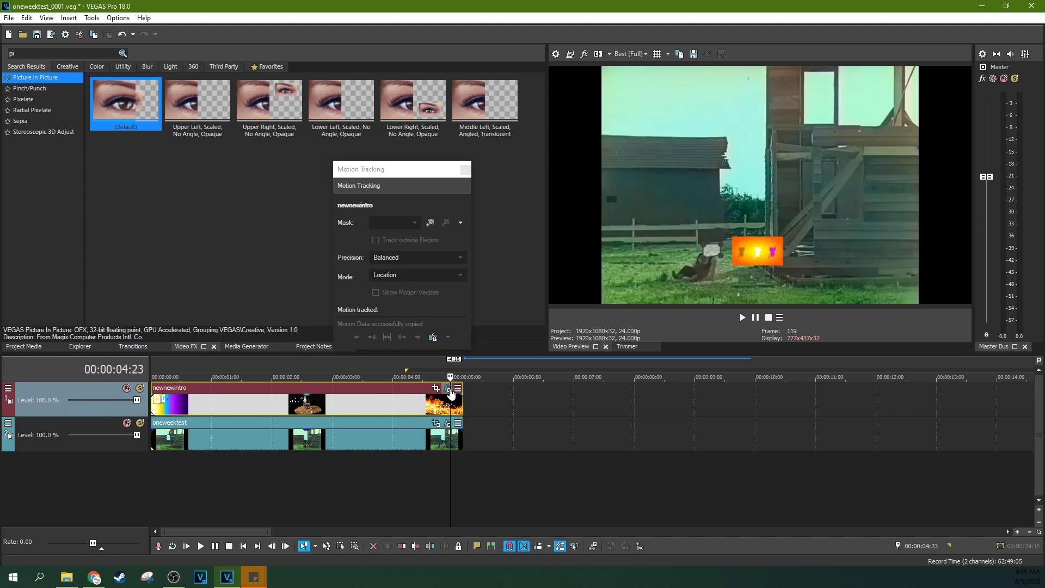
pyautogui.click(448, 388)
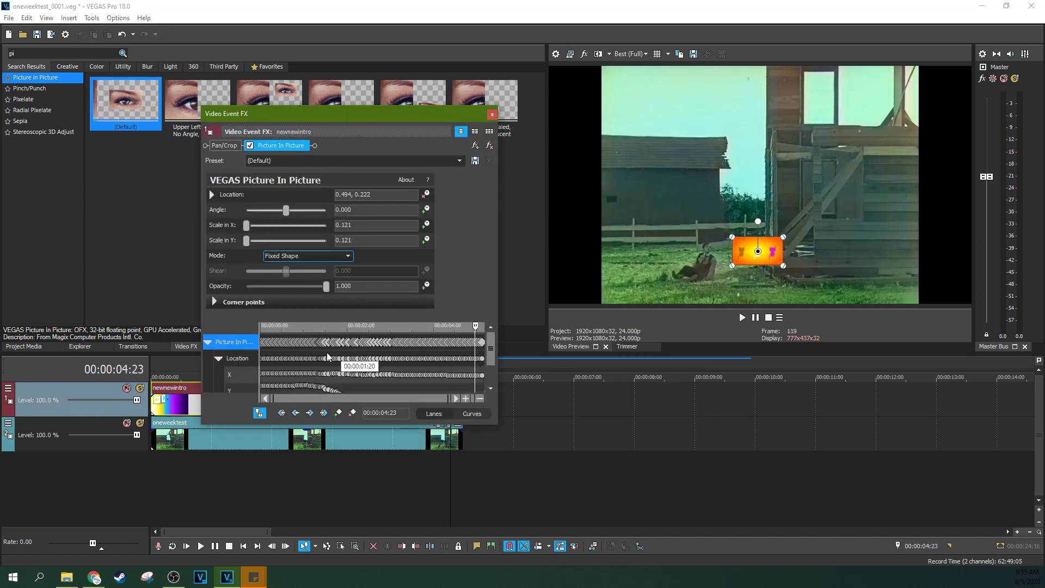
pyautogui.click(494, 115)
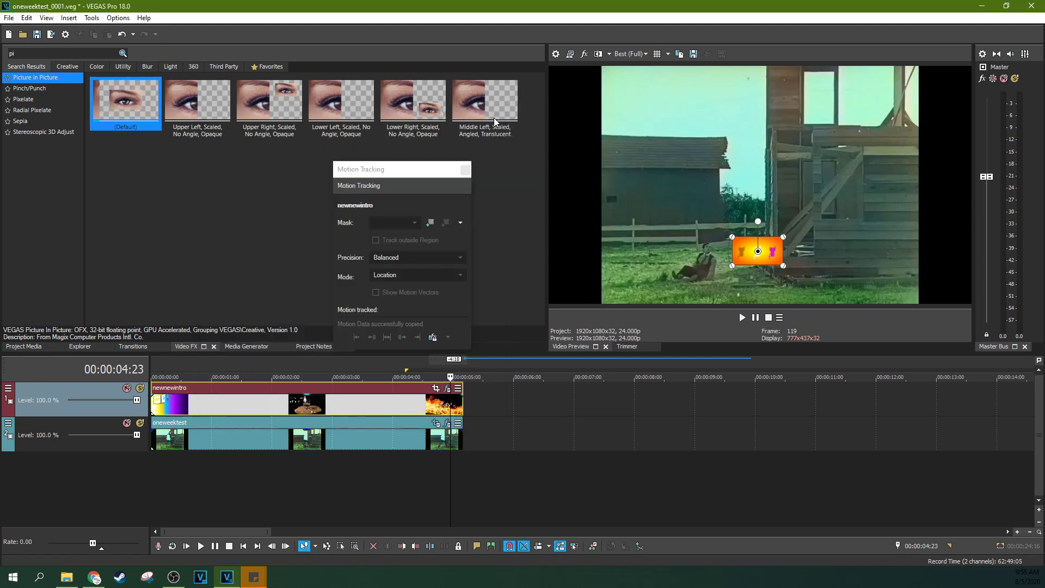
# Play back from the start to confirm the intro picture box follows Buster's head
pyautogui.click(155, 367)
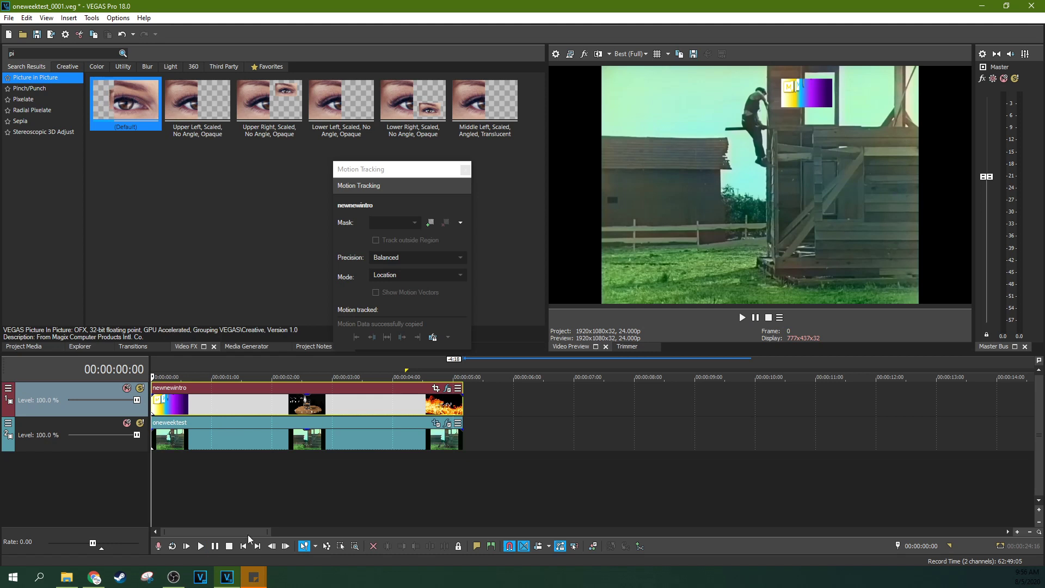
pyautogui.click(201, 547)
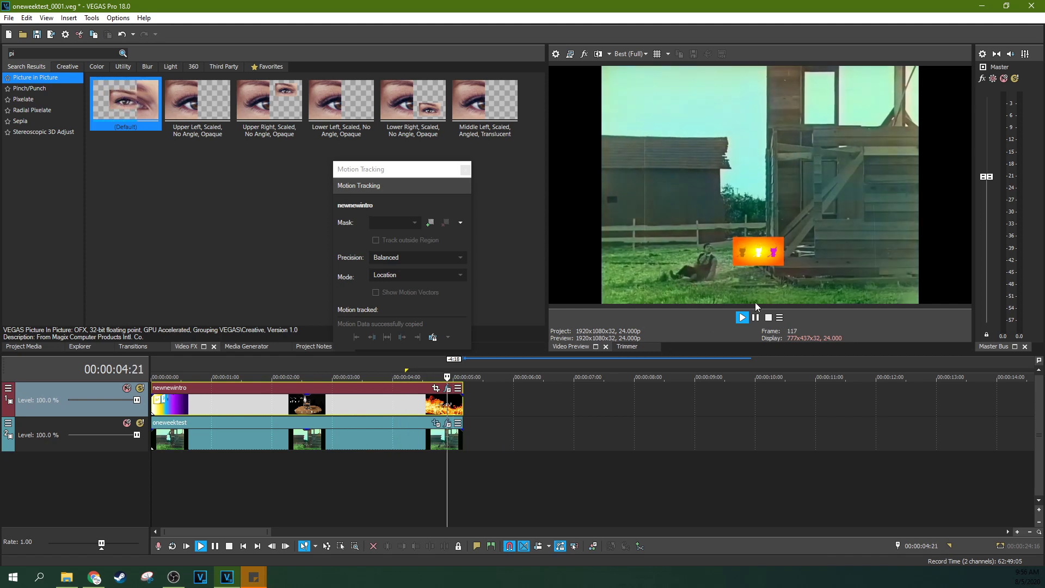
pyautogui.click(755, 318)
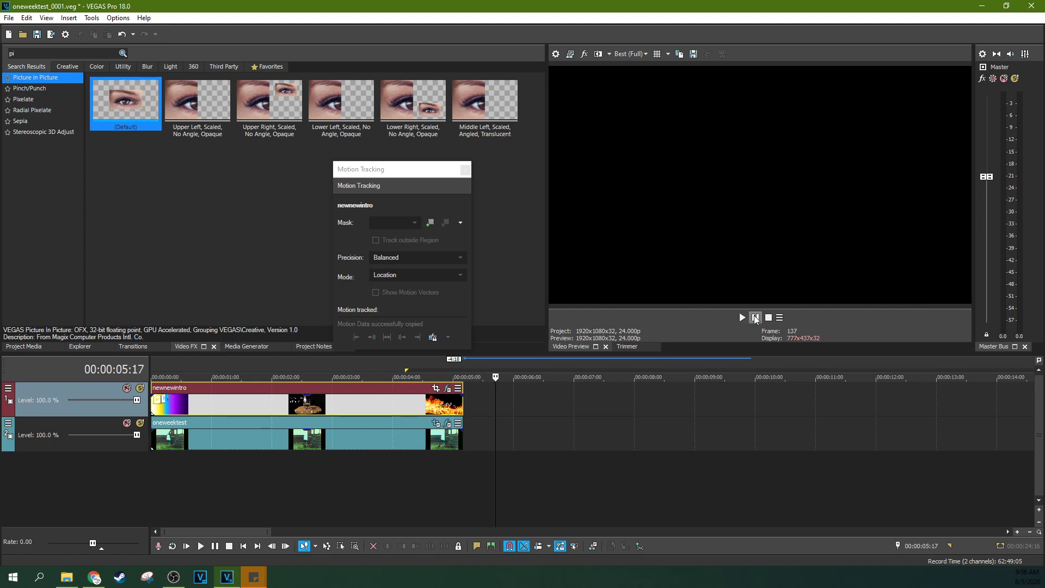
pyautogui.click(293, 407)
pyautogui.click(171, 414)
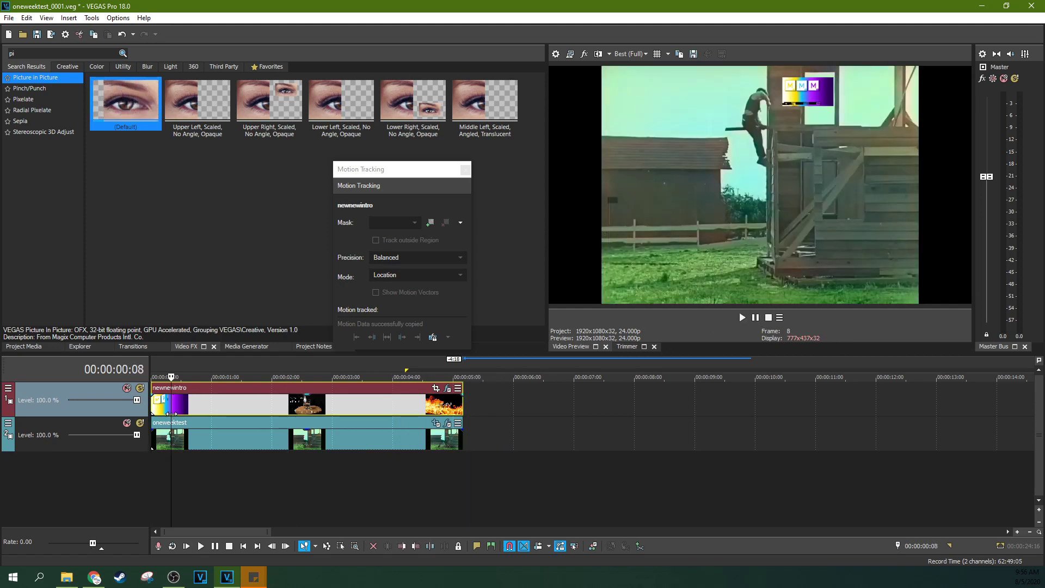
# Add a top video track with a white 'Buster' RowdyHeavy title, scaled to 0.275 near the frame top
pyautogui.hotkey('ctrl', 'shift', 'q')
pyautogui.click(466, 169)
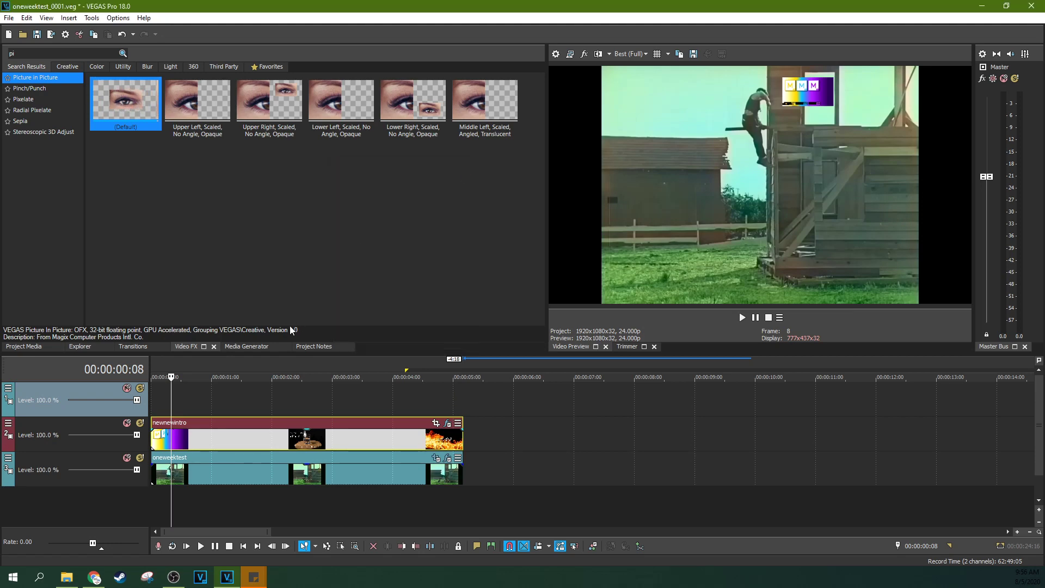
pyautogui.click(246, 346)
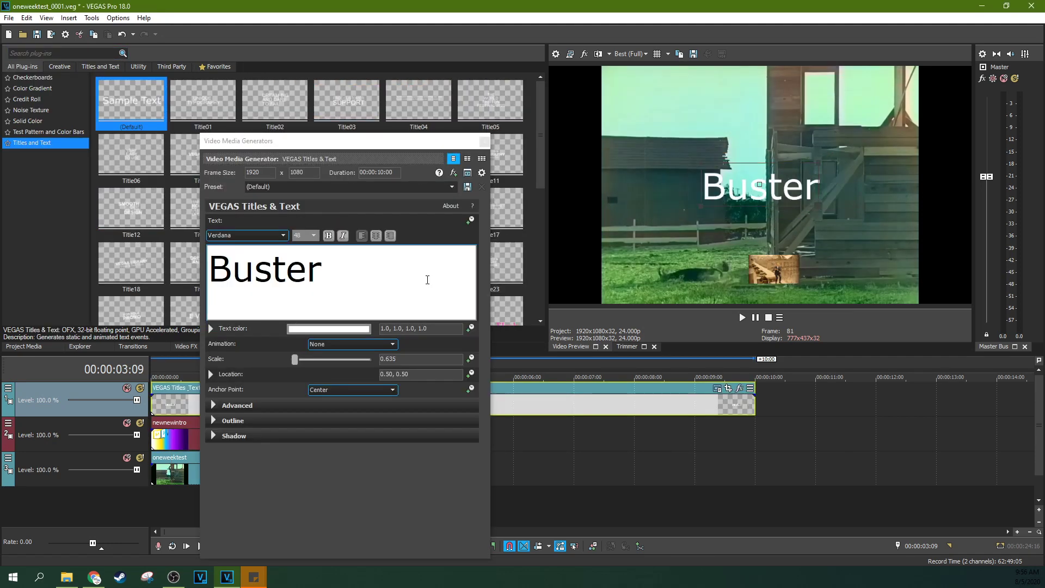
pyautogui.click(336, 266)
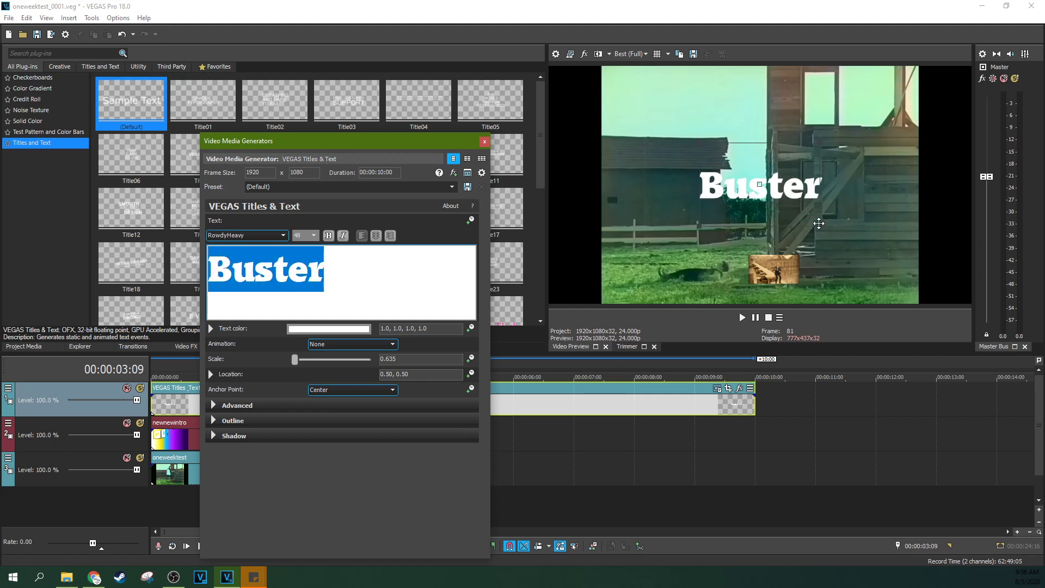
pyautogui.click(792, 202)
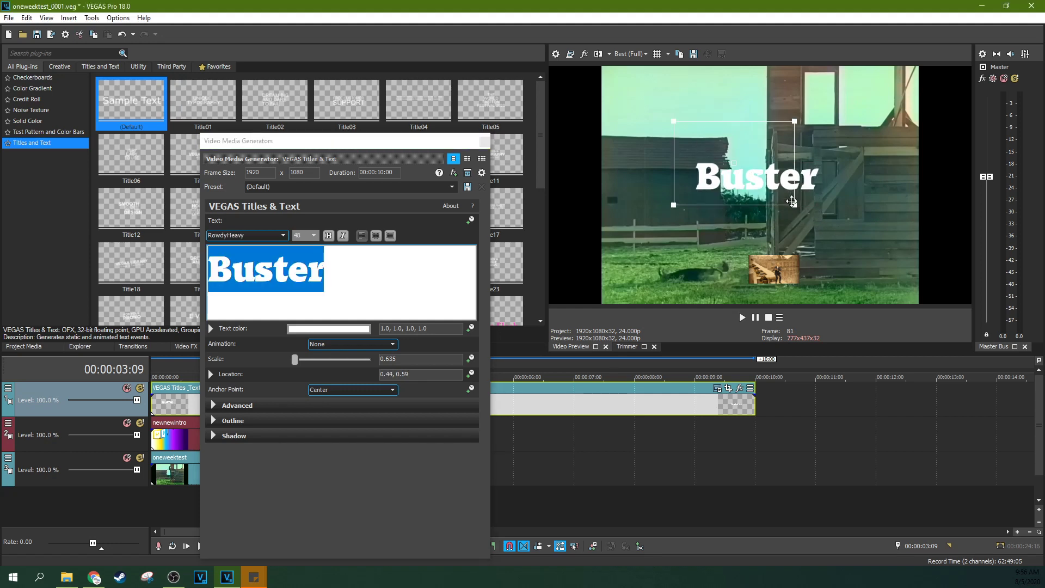
pyautogui.moveTo(793, 202); pyautogui.dragTo(753, 114)
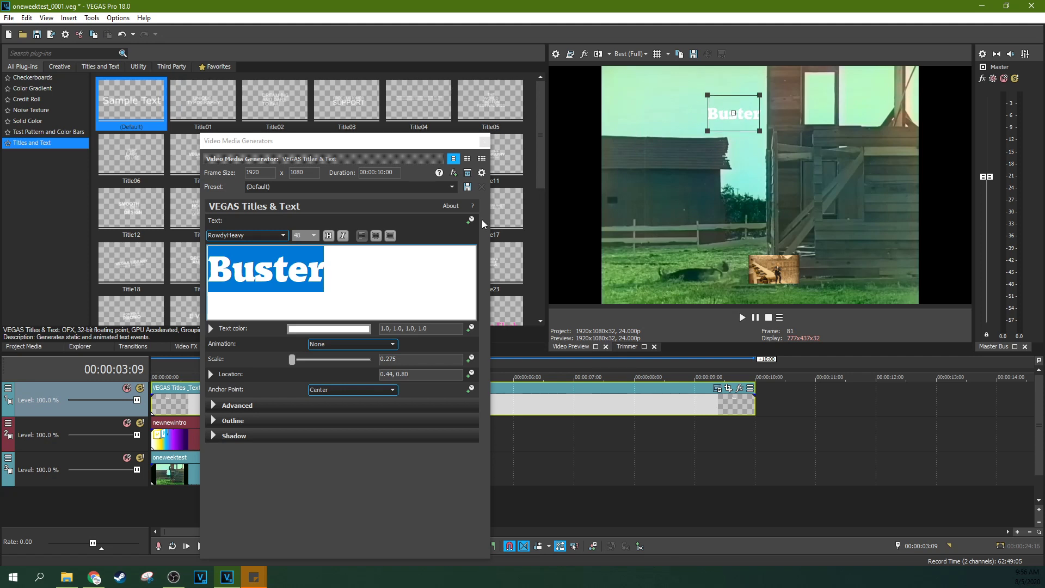
pyautogui.click(484, 141)
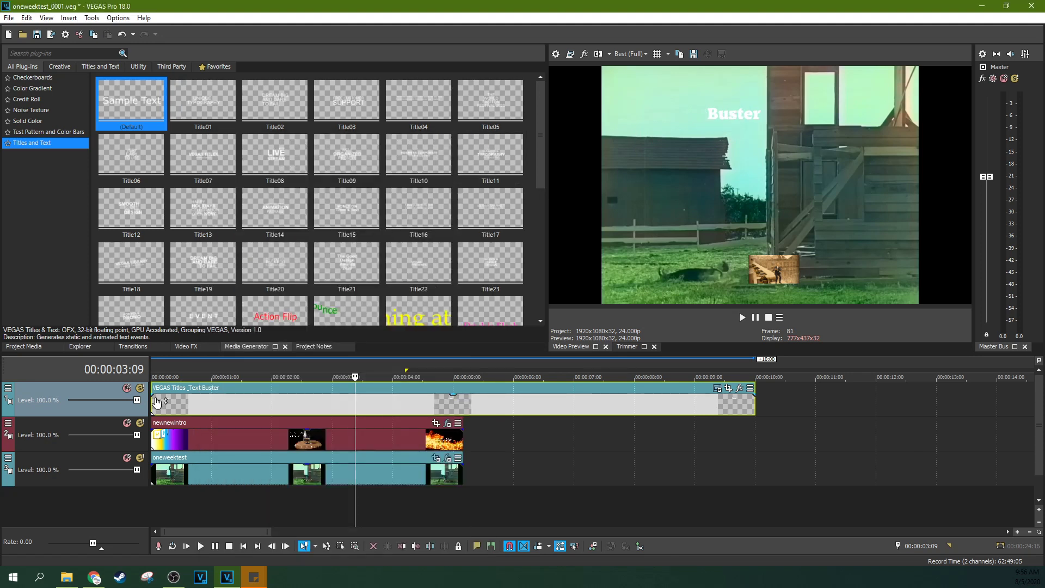
# Trim the Buster title to end with the other clips and move it up-left in frame
pyautogui.moveTo(755, 402); pyautogui.dragTo(463, 403)
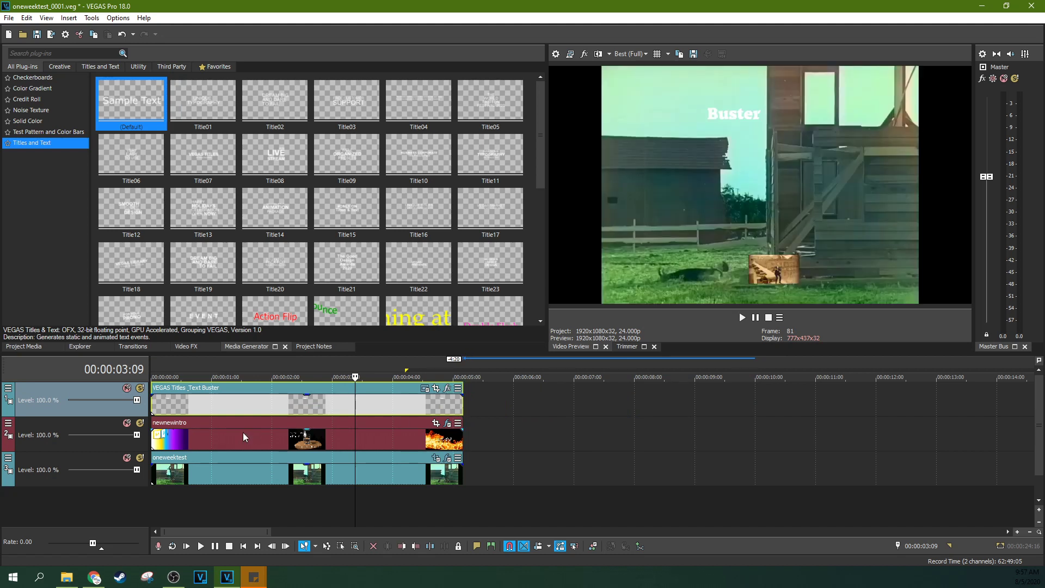
pyautogui.press('Home')
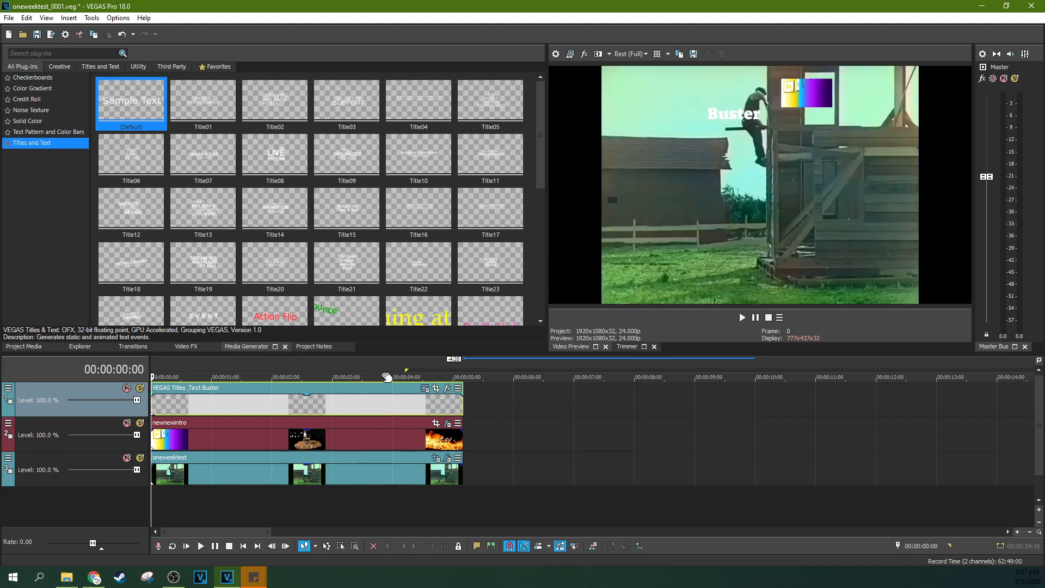
pyautogui.click(425, 389)
pyautogui.moveTo(730, 113); pyautogui.dragTo(712, 88)
pyautogui.doubleClick(479, 143)
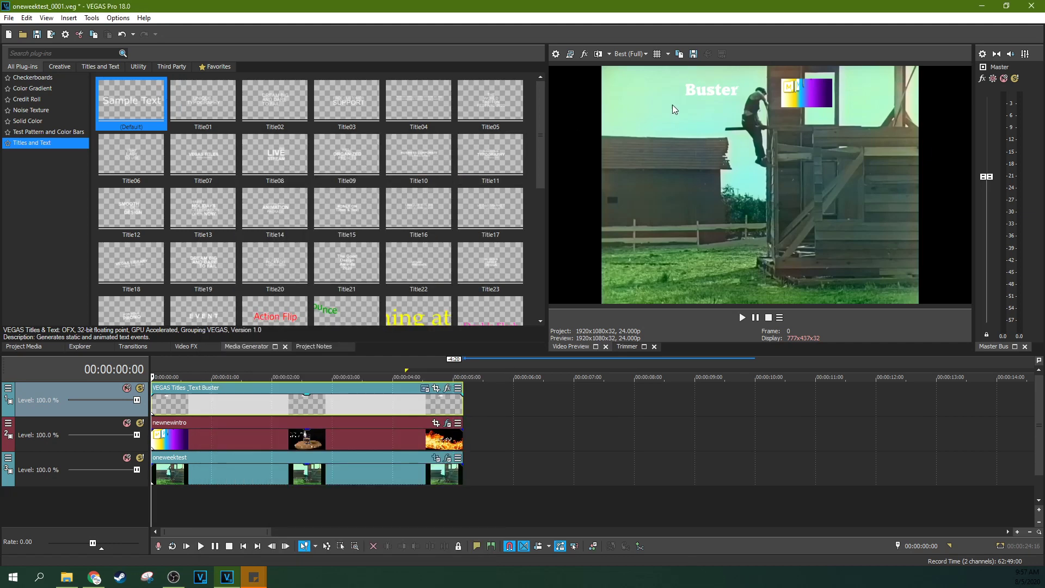
# Nudge the Buster title beside Buster's head at location 0.49, 0.95 and preview it
pyautogui.click(426, 389)
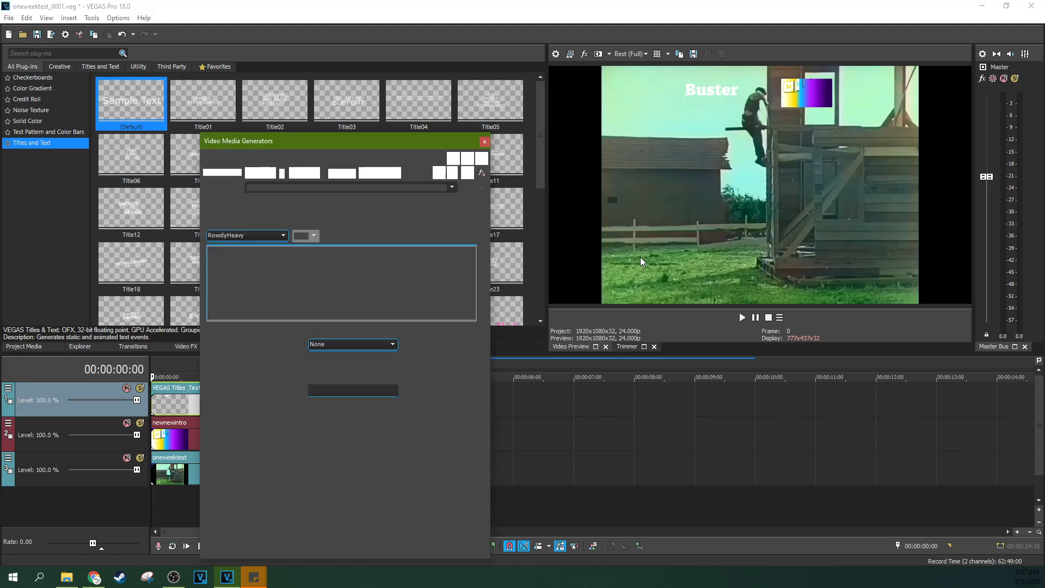
pyautogui.moveTo(717, 96); pyautogui.dragTo(764, 84)
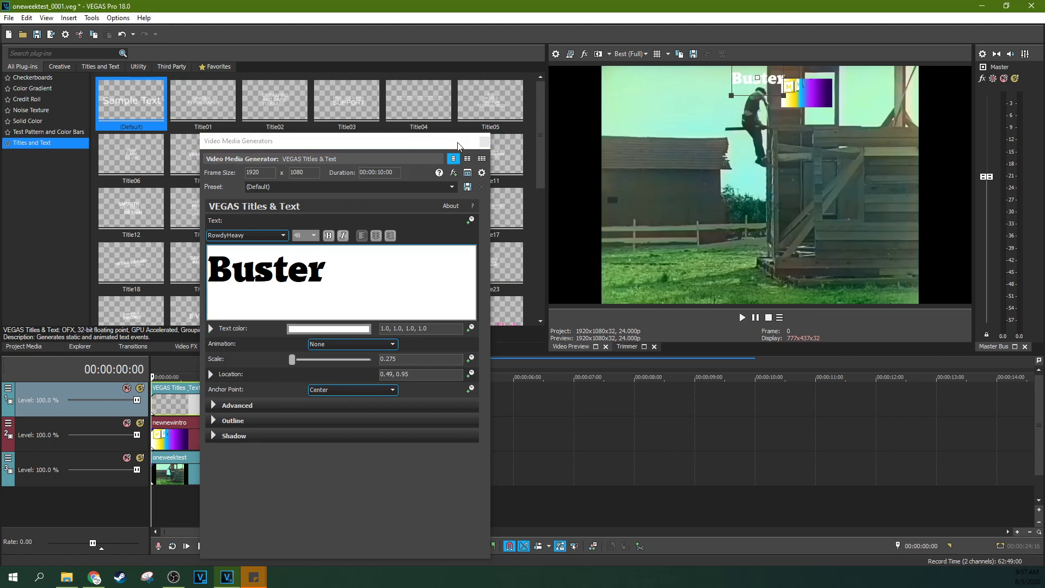
pyautogui.click(484, 141)
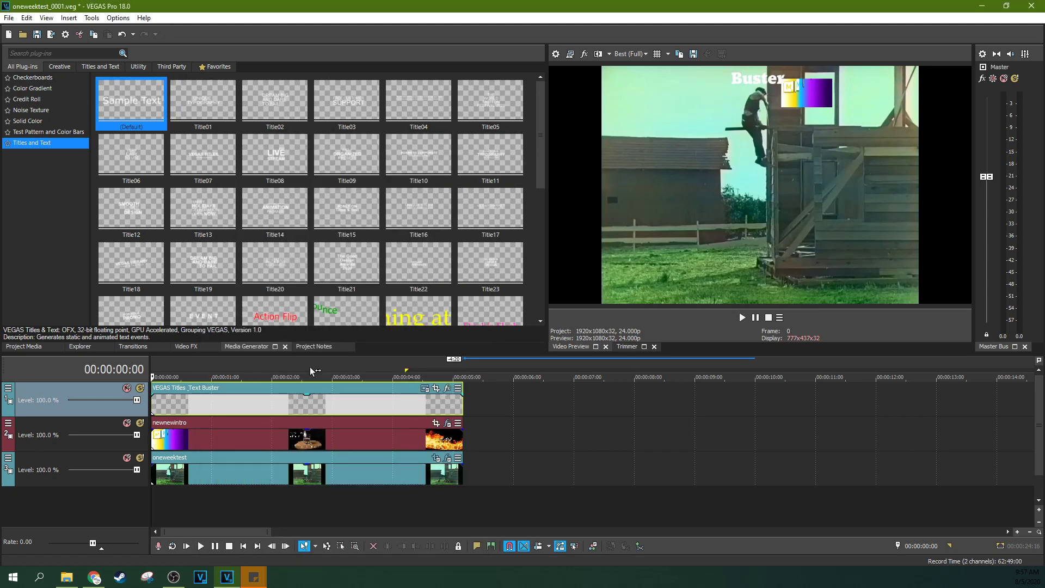
pyautogui.click(229, 410)
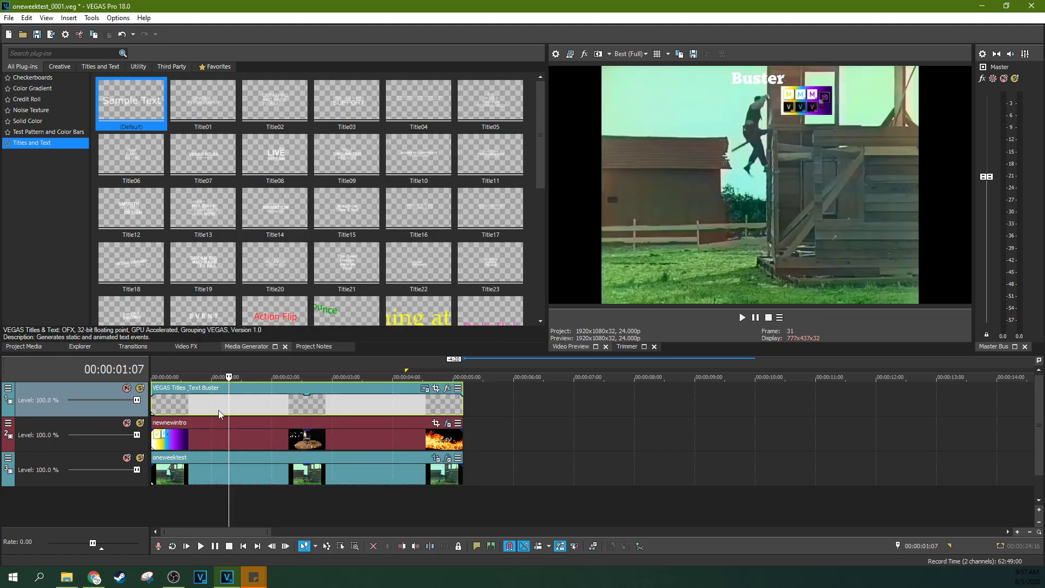
pyautogui.click(156, 406)
# Transfer the oneweektest motion tracking to the VEGAS Titles & Text Buster title as Location
pyautogui.rightClick(208, 478)
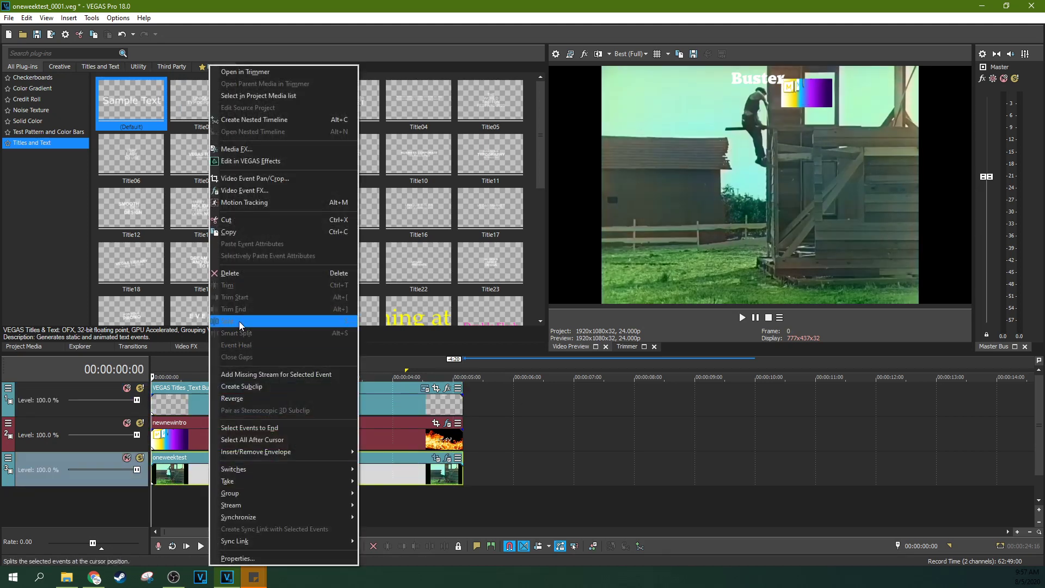
pyautogui.click(243, 202)
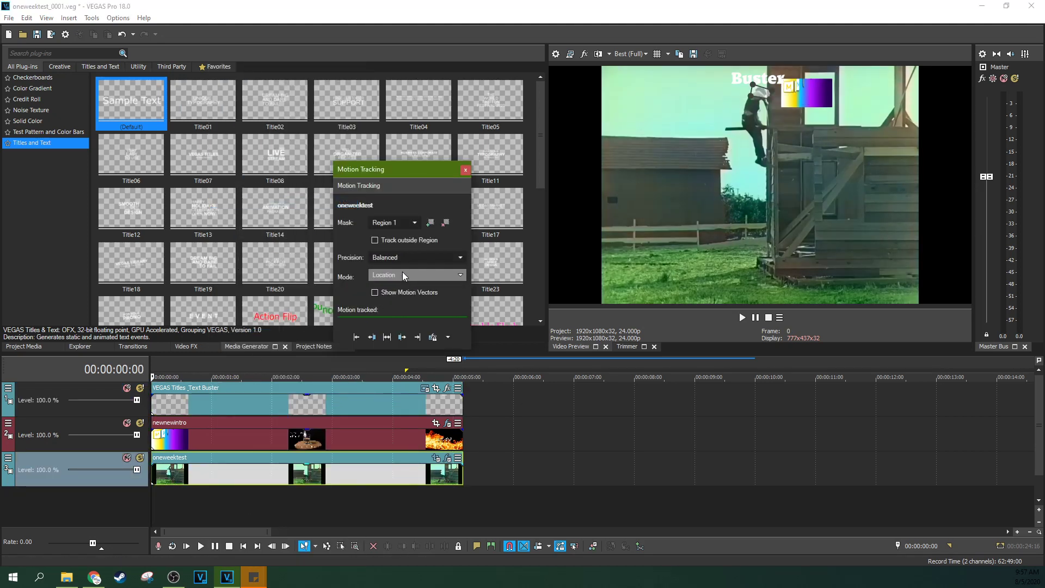
pyautogui.click(435, 339)
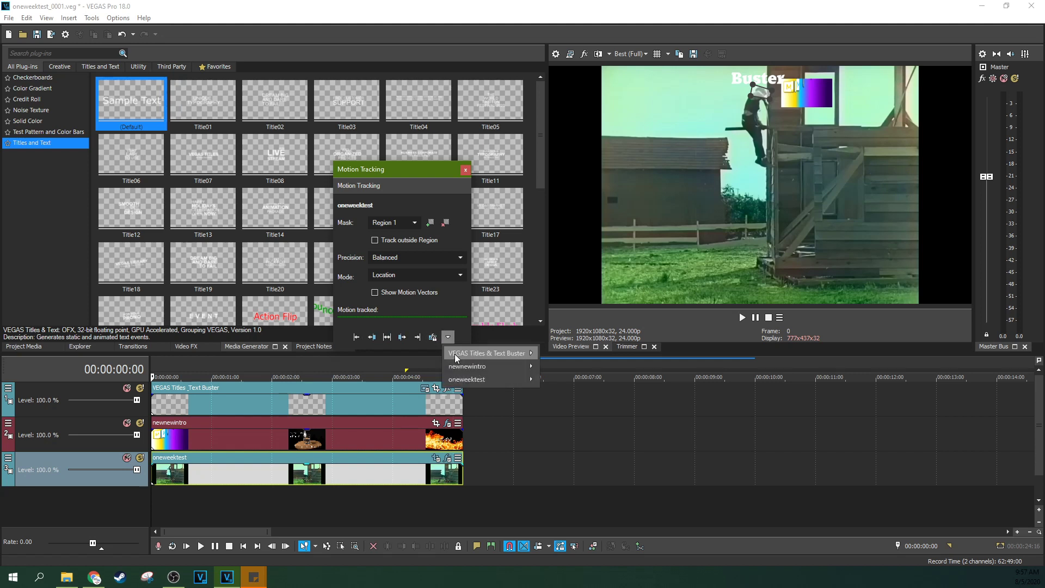
pyautogui.moveTo(455, 354)
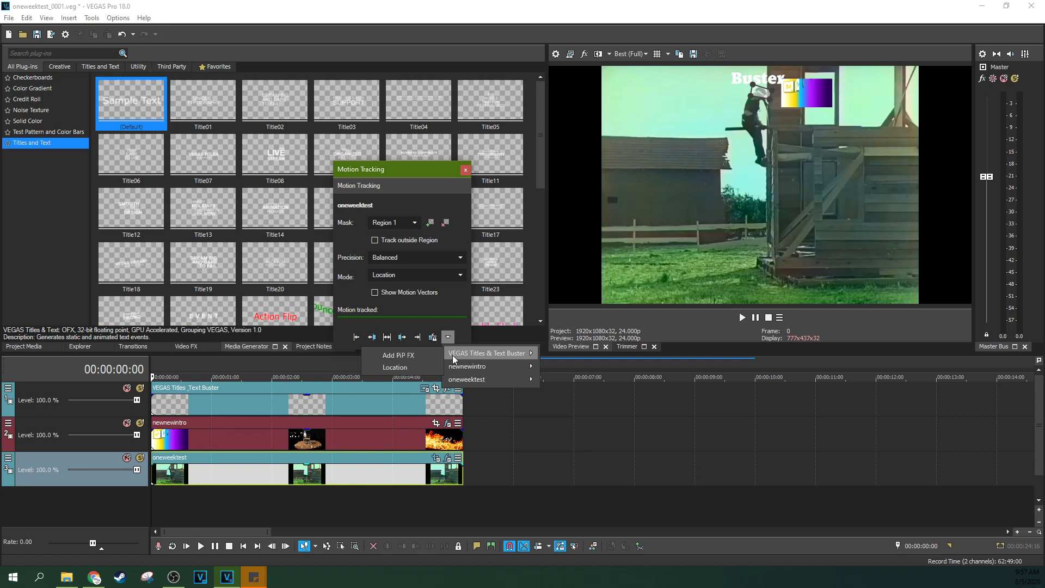
pyautogui.click(425, 366)
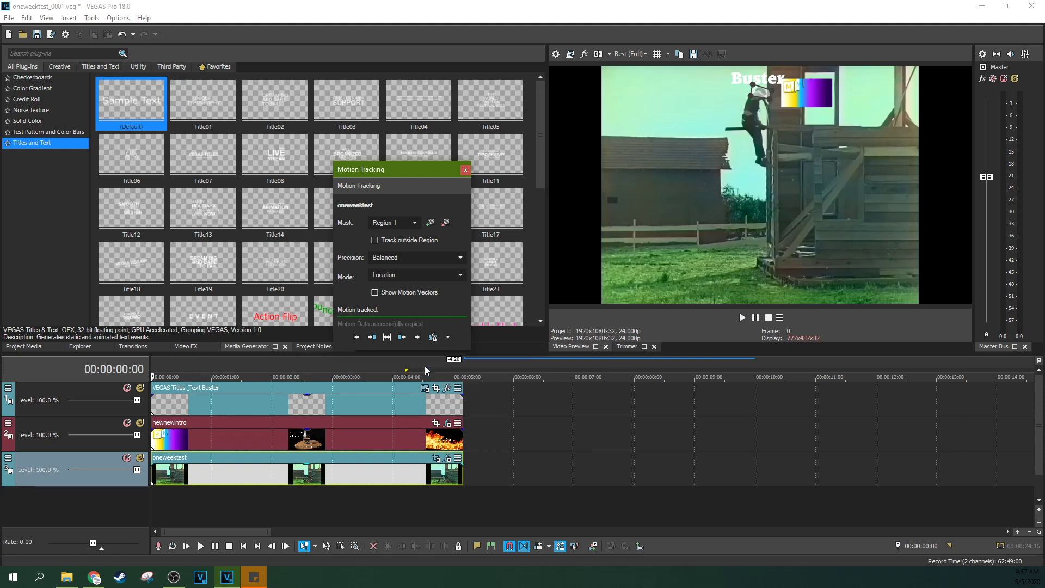
# Play back to confirm the Buster title follows the head, then return to the project start
pyautogui.click(187, 546)
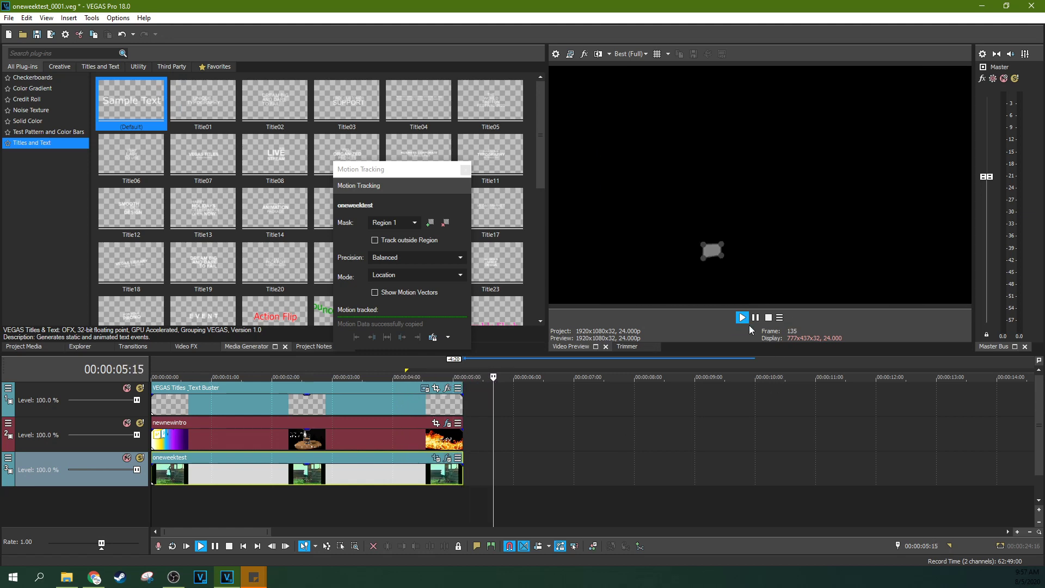
pyautogui.press('space')
pyautogui.click(244, 392)
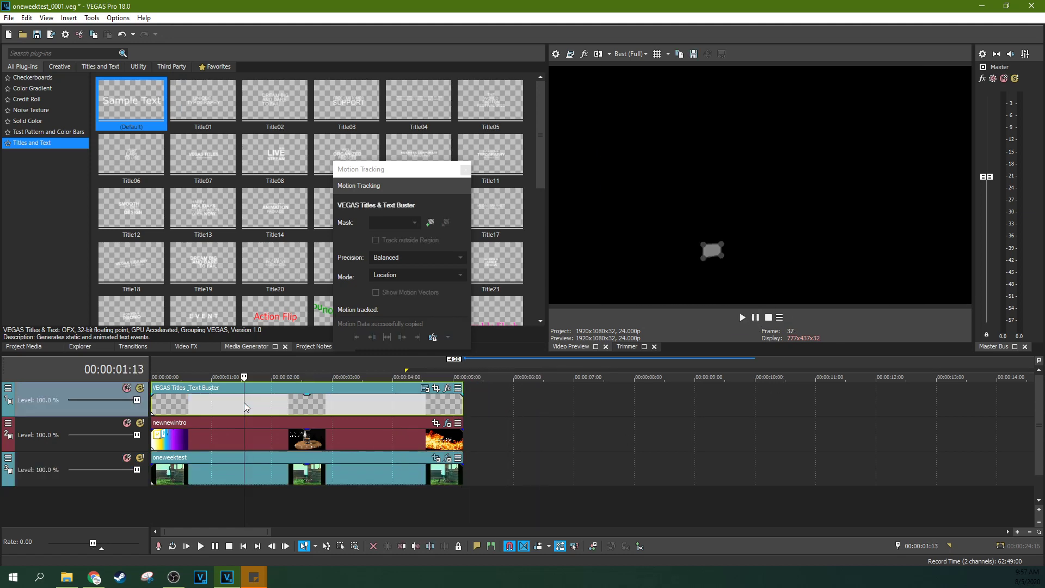
pyautogui.click(205, 403)
pyautogui.hotkey('ctrl', 'Home')
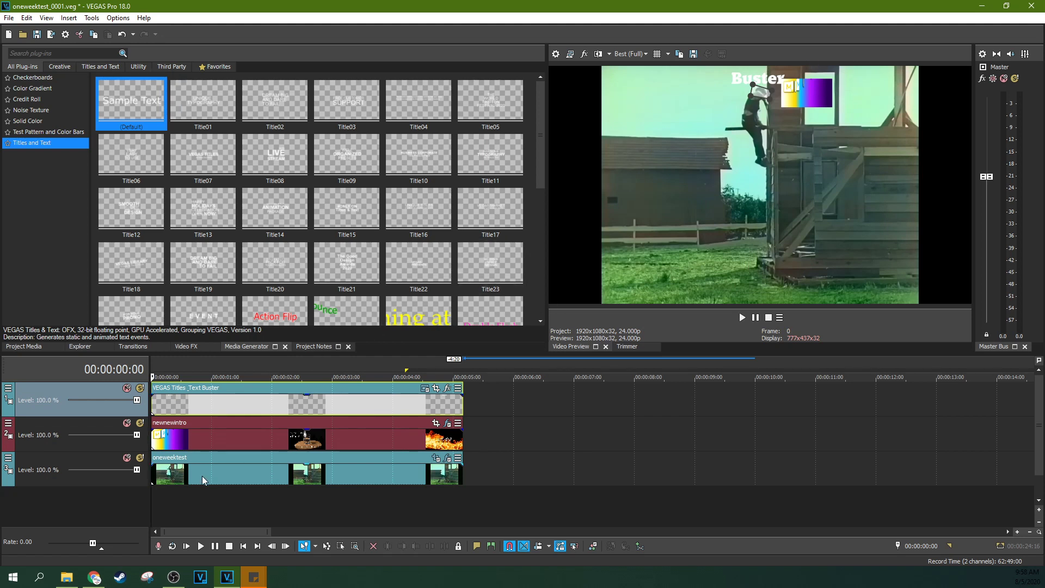
# Insert an empty video track with Ctrl+Shift+Q and move it between newnewintro and oneweektest
pyautogui.hotkey('ctrl', 'shift', 'q')
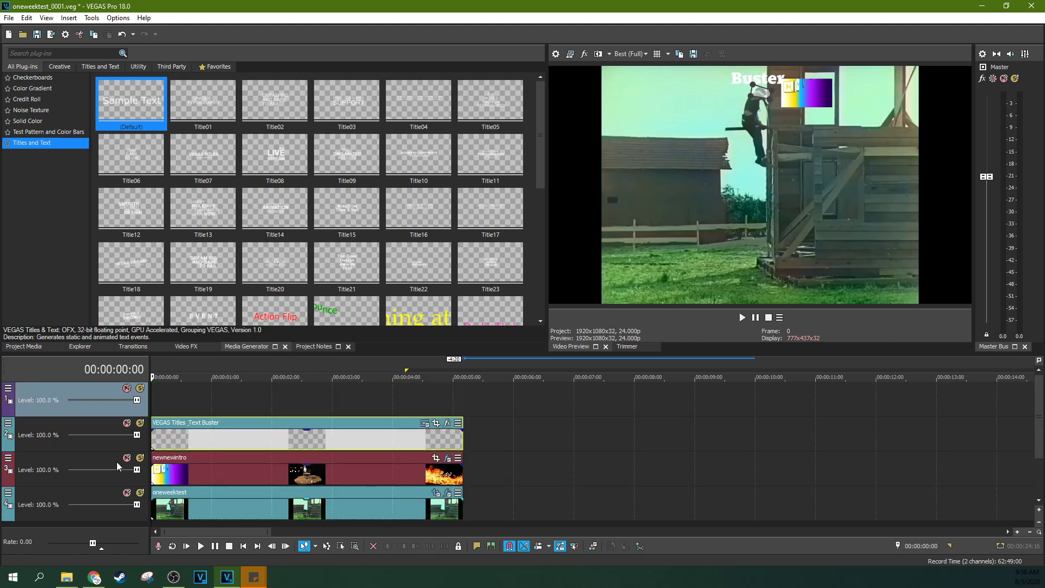
pyautogui.moveTo(106, 415); pyautogui.dragTo(106, 482)
pyautogui.click(175, 466)
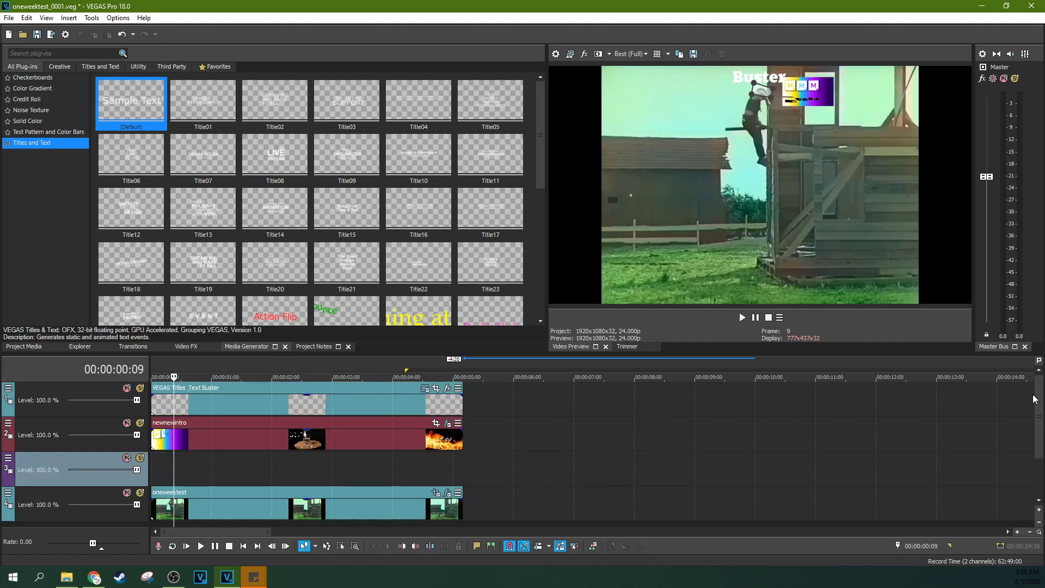
pyautogui.scroll(-1, 1039, 423)
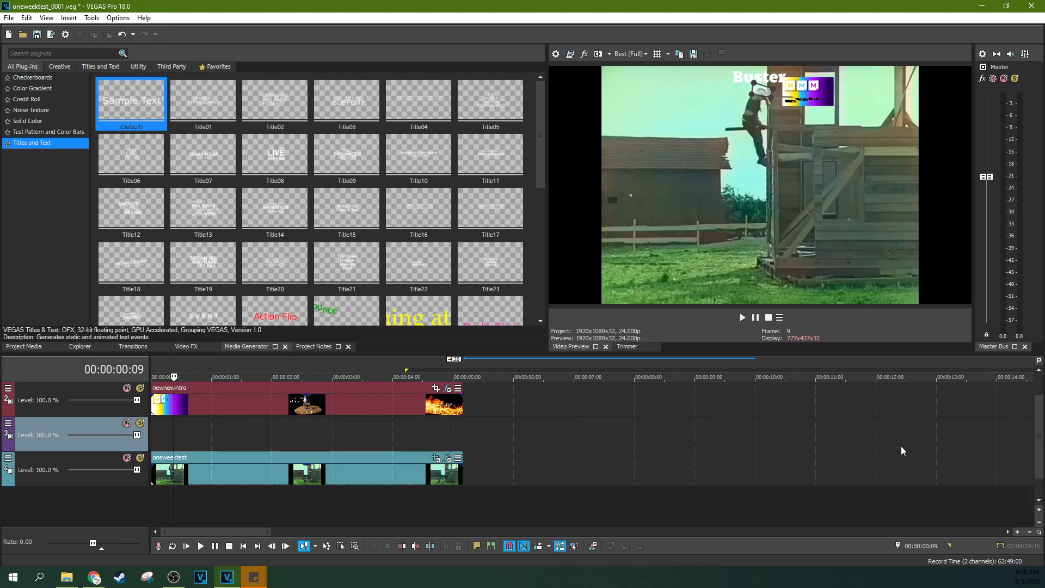
# Check the oneweektest Motion Tracking targets, set the playhead to 00:00:03:08, and close the panel
pyautogui.rightClick(259, 475)
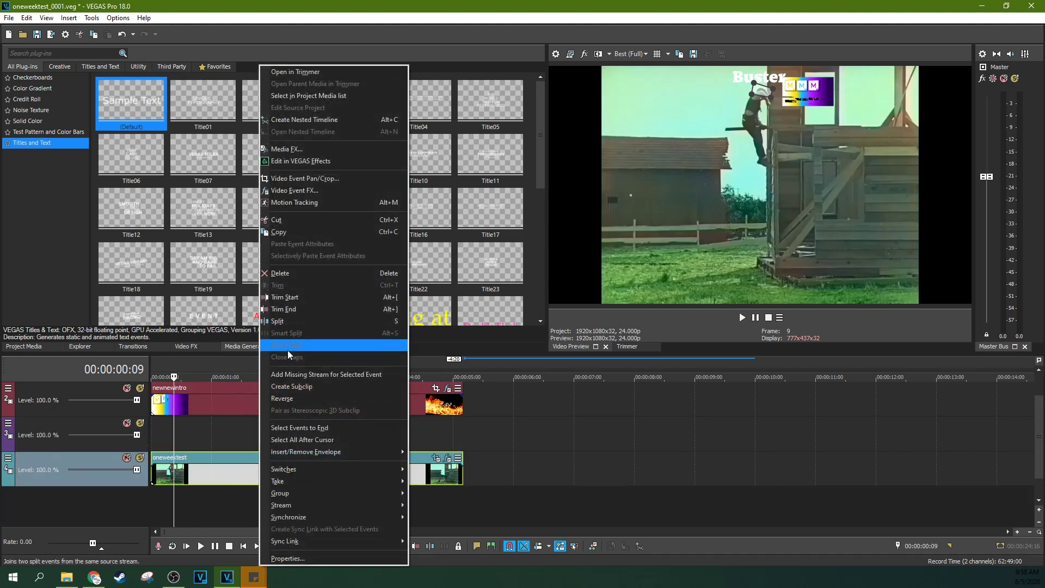
pyautogui.click(294, 202)
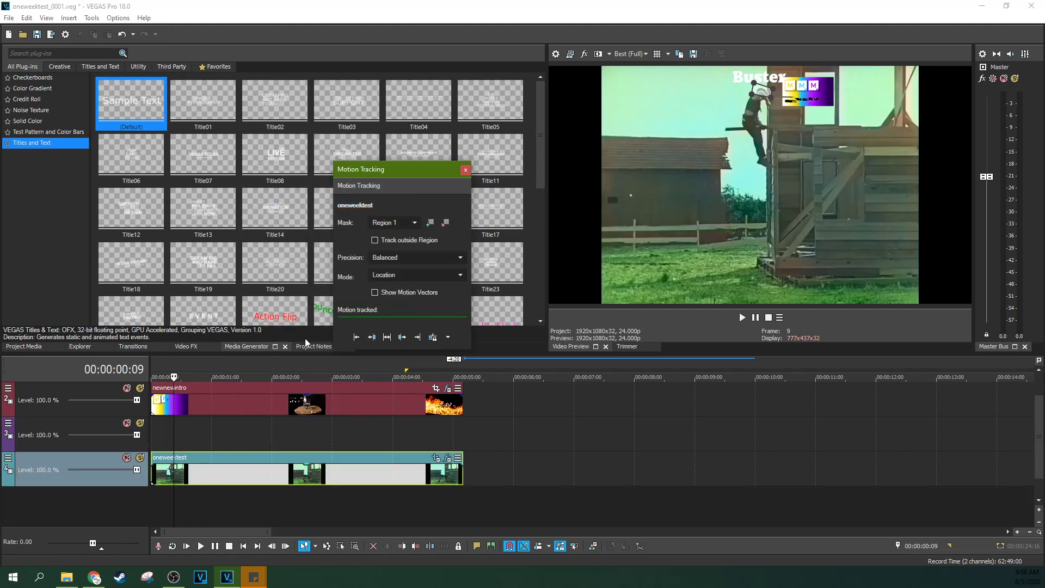
pyautogui.click(432, 338)
pyautogui.click(374, 482)
pyautogui.click(354, 478)
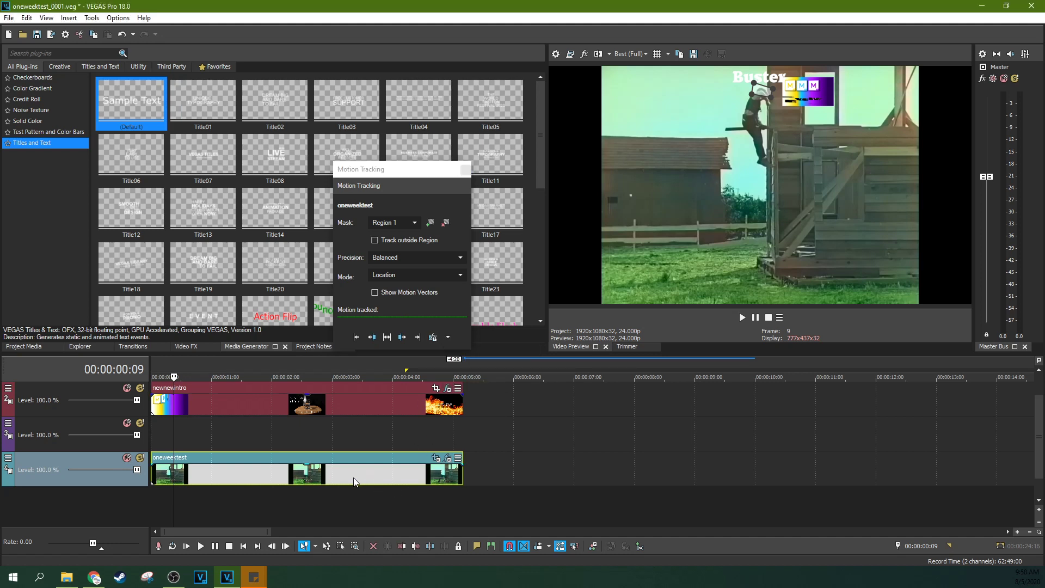
pyautogui.click(465, 170)
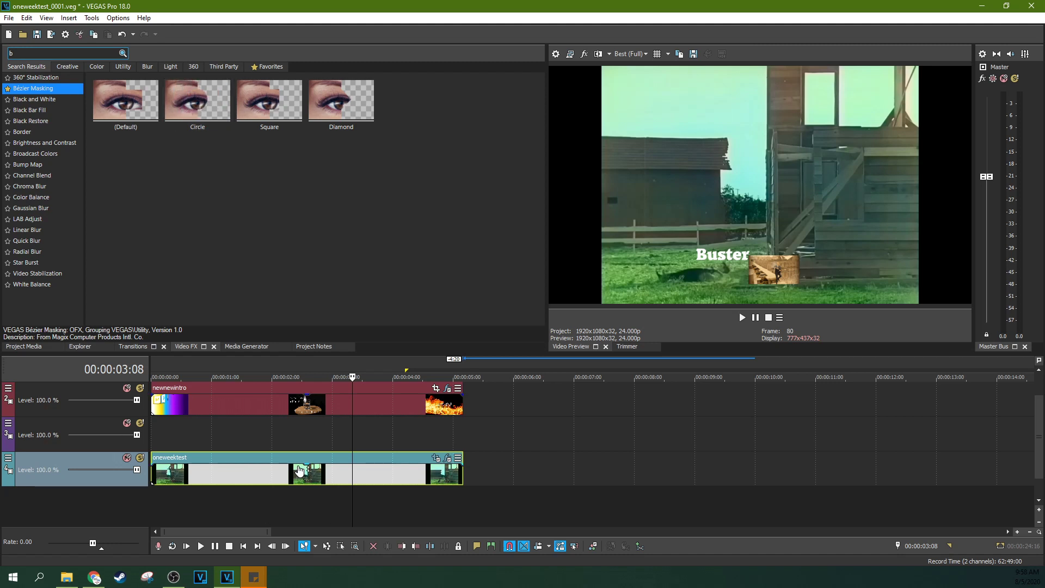
pyautogui.click(297, 479)
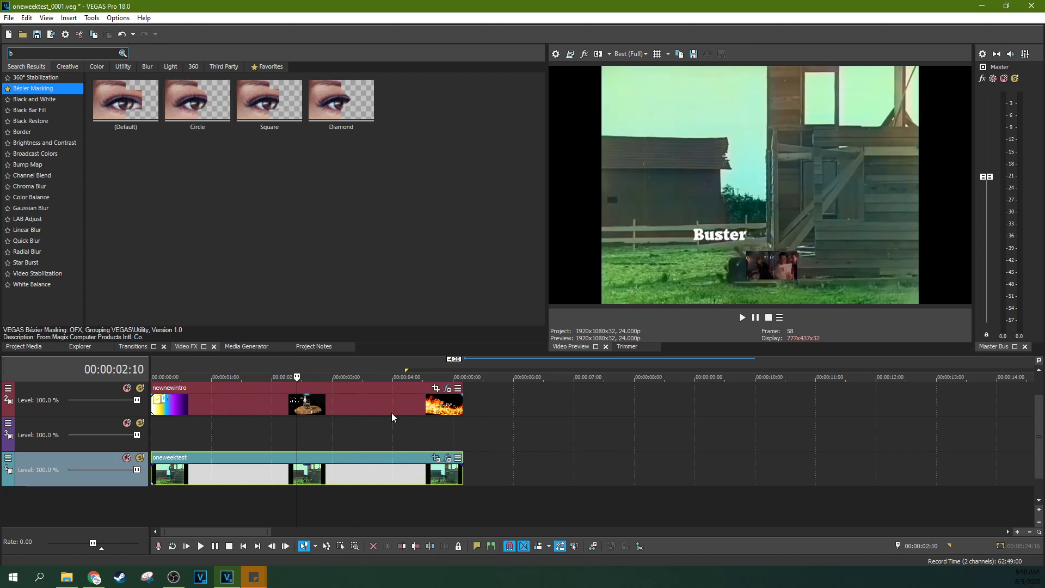
pyautogui.click(232, 469)
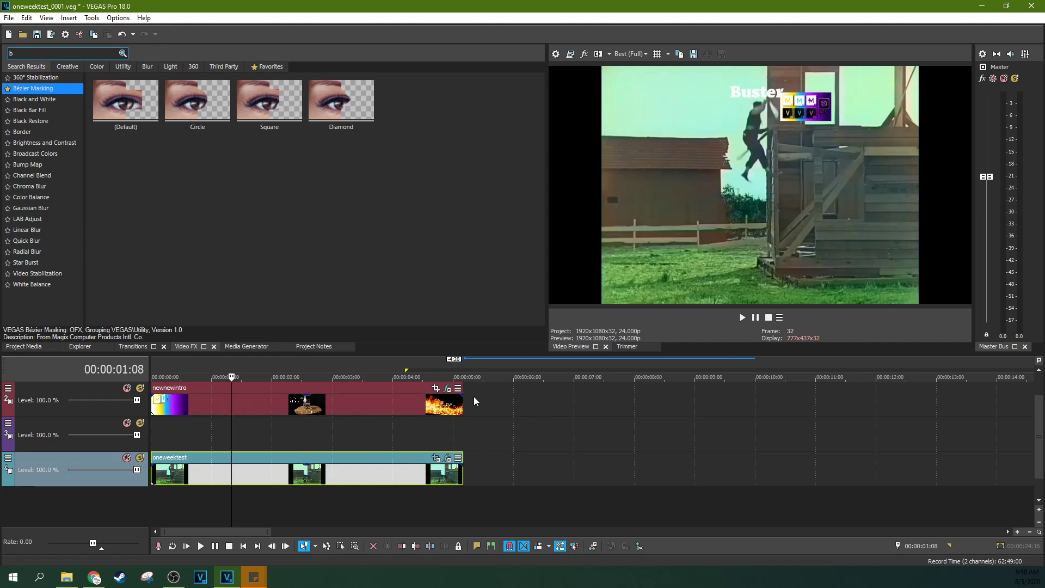
pyautogui.rightClick(278, 484)
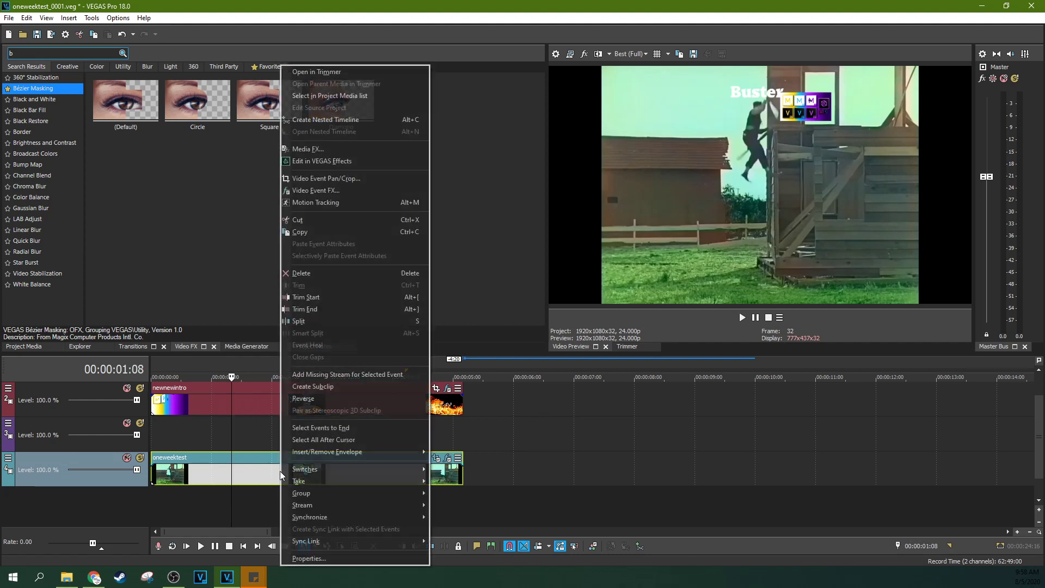
pyautogui.click(323, 204)
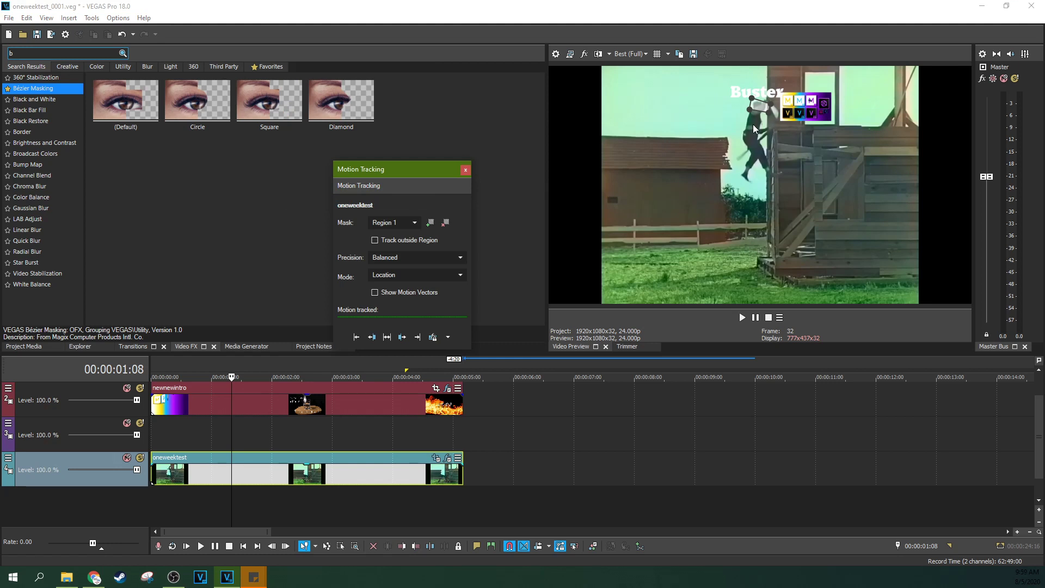
pyautogui.click(765, 108)
pyautogui.click(466, 170)
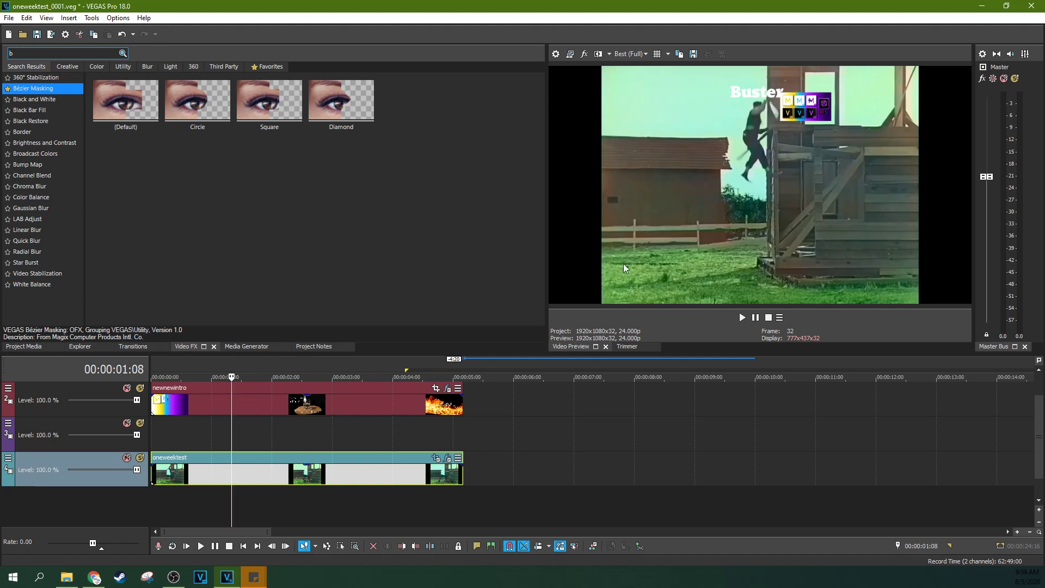
pyautogui.click(203, 434)
pyautogui.click(242, 456)
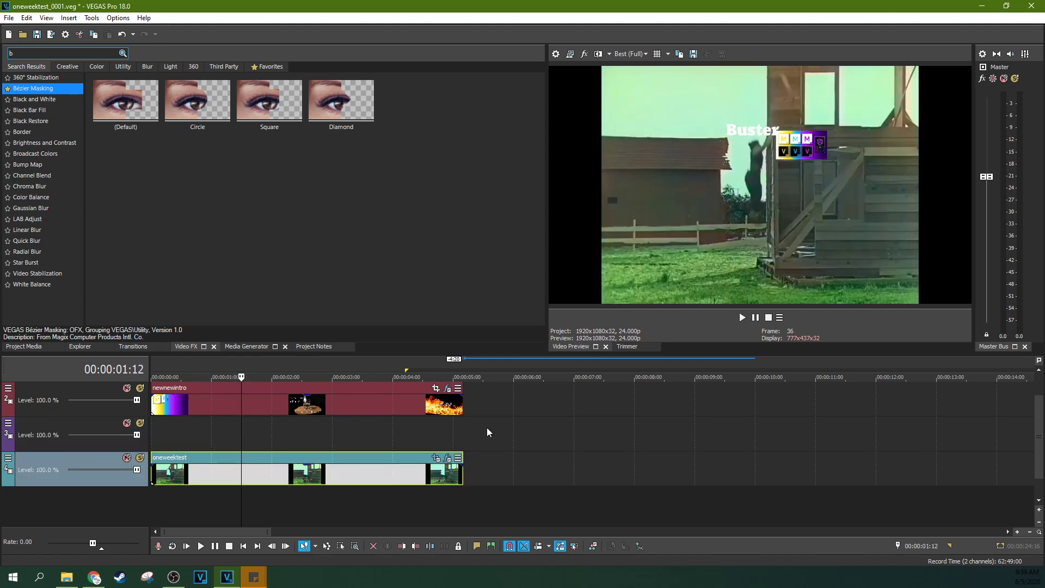
# Ctrl-drag a copy of the oneweektest clip onto the empty track 3 above the original
pyautogui.click(166, 460)
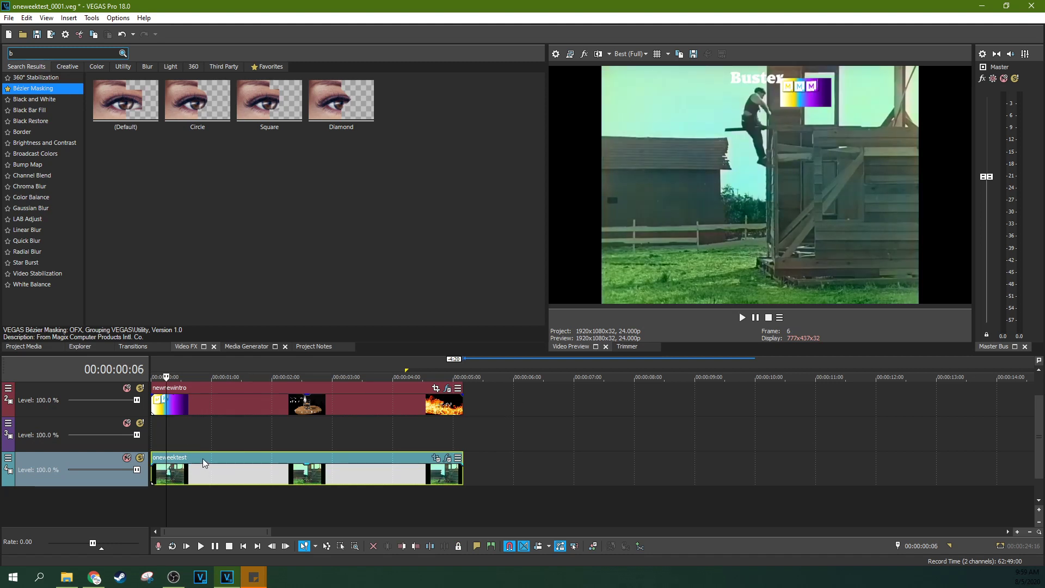
pyautogui.moveTo(203, 458); pyautogui.dragTo(179, 445)
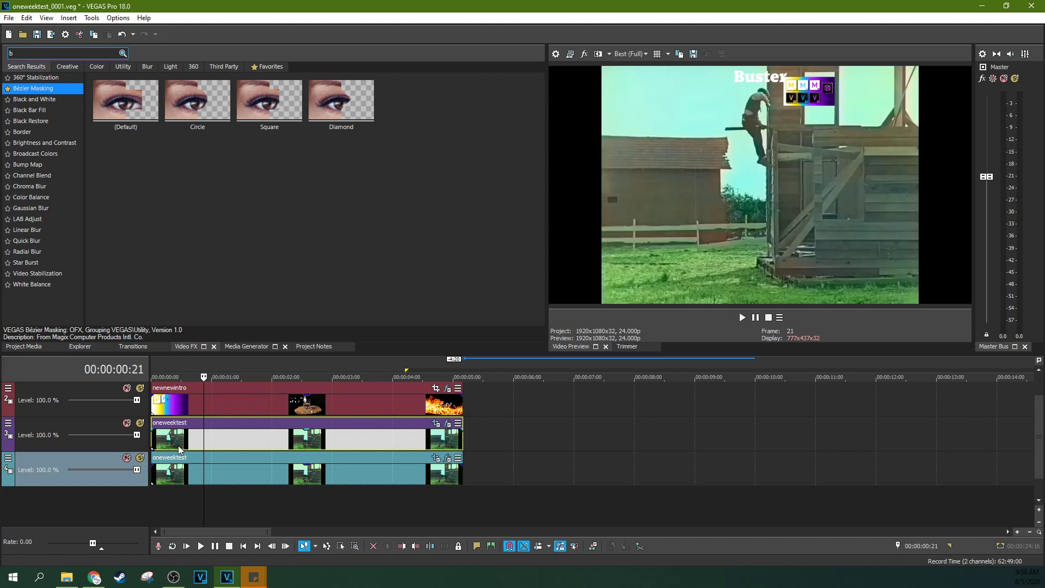
pyautogui.click(341, 443)
pyautogui.click(448, 429)
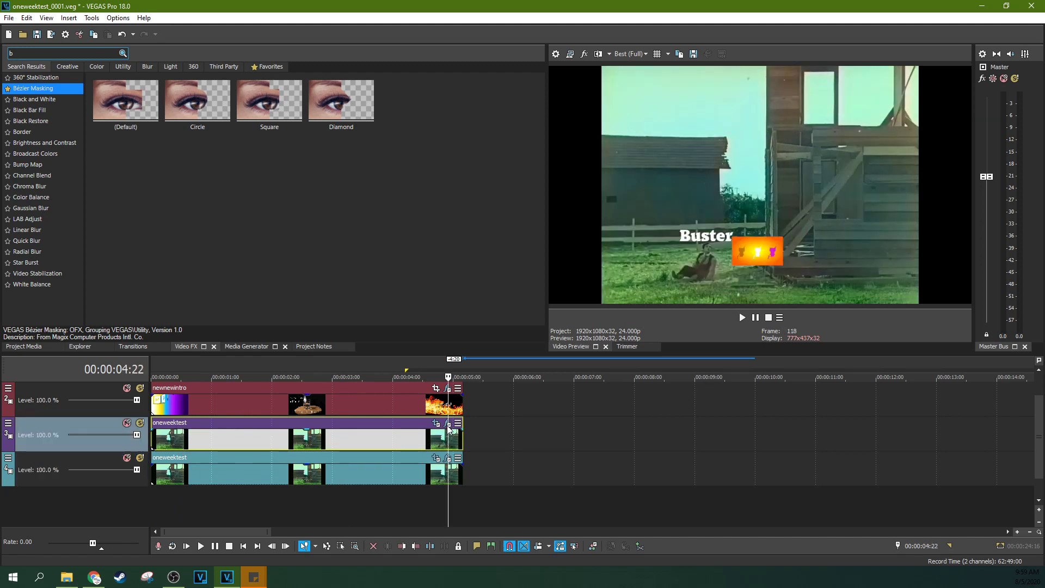
# Remove the Motion Tracker from the duplicate clip and apply the Circle Bézier Masking preset
pyautogui.click(447, 427)
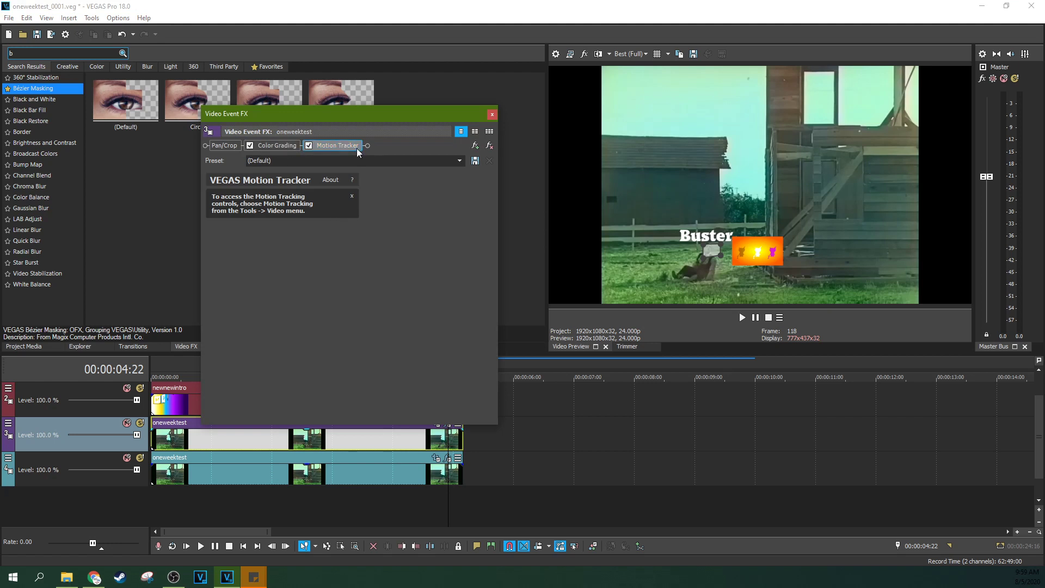
pyautogui.click(489, 145)
pyautogui.click(493, 114)
pyautogui.click(174, 436)
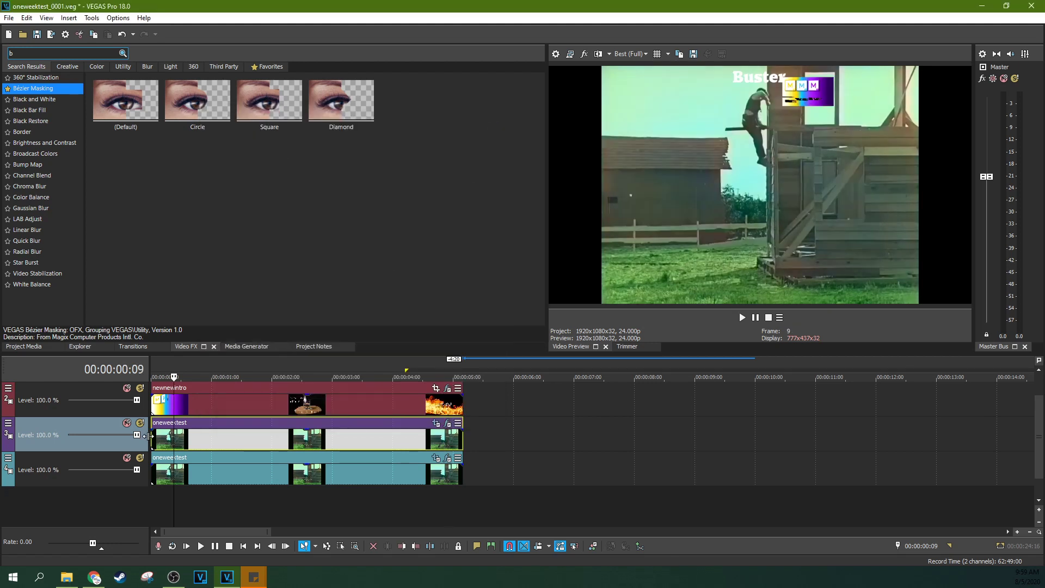
pyautogui.moveTo(173, 102); pyautogui.dragTo(180, 439)
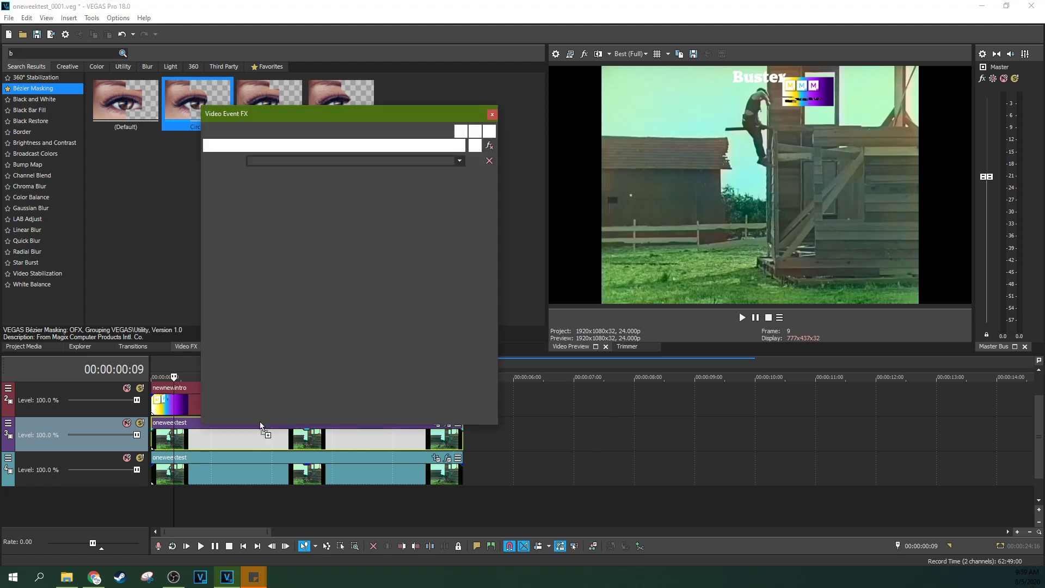
pyautogui.click(493, 115)
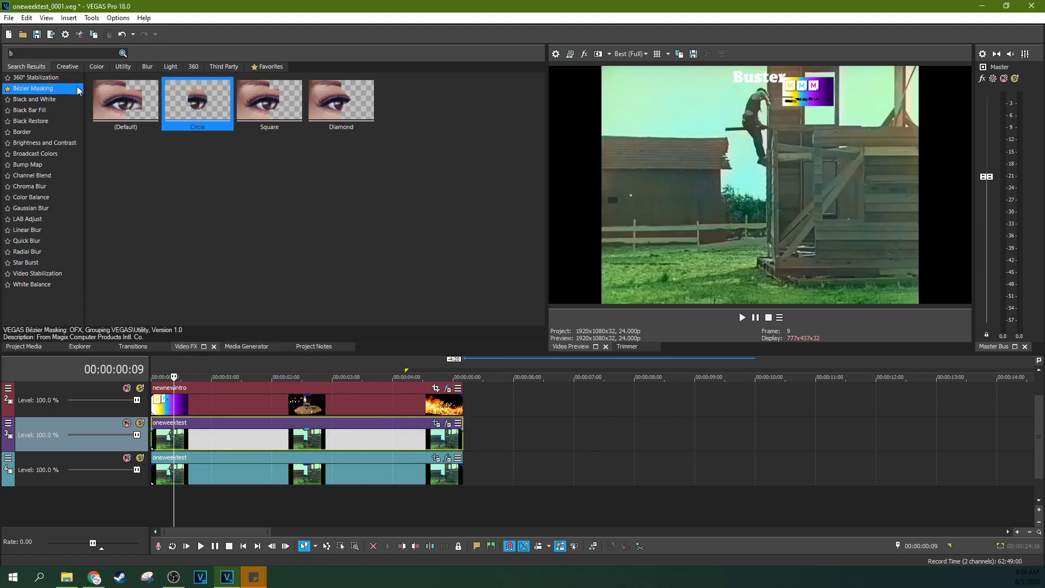
# Search effects for 'pix' and apply the Large VEGAS Pixelate preset to the duplicate clip
pyautogui.click(69, 52)
pyautogui.press('BackSpace')
pyautogui.write('piz')
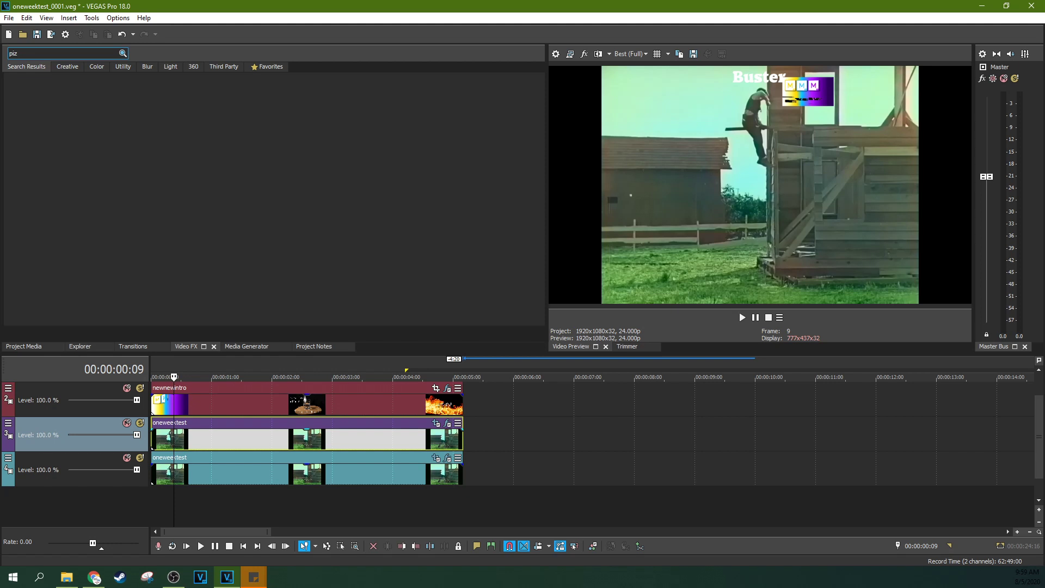
pyautogui.press('BackSpace')
pyautogui.write('x')
pyautogui.click(30, 77)
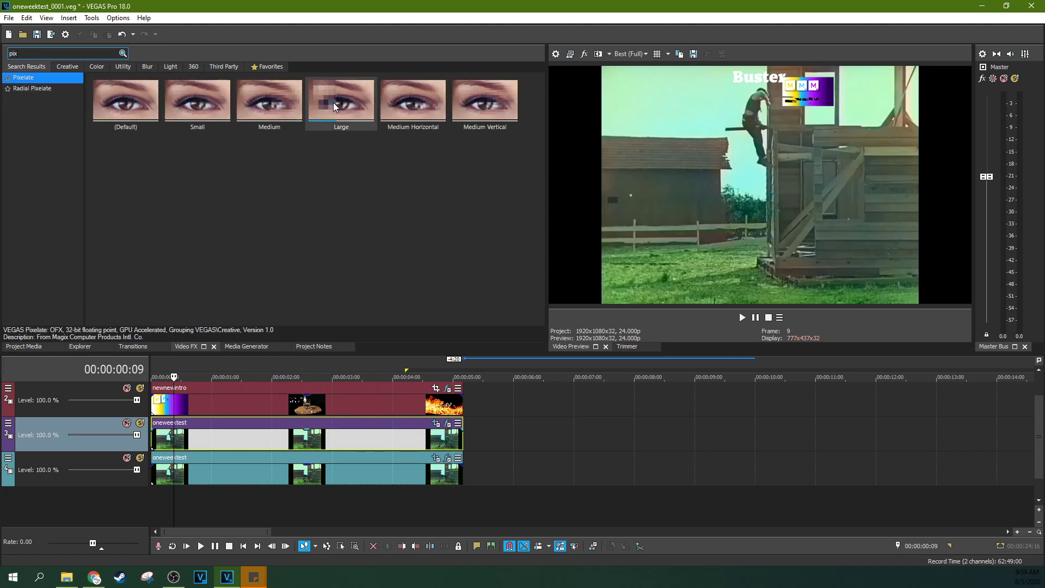
pyautogui.moveTo(333, 102); pyautogui.dragTo(198, 436)
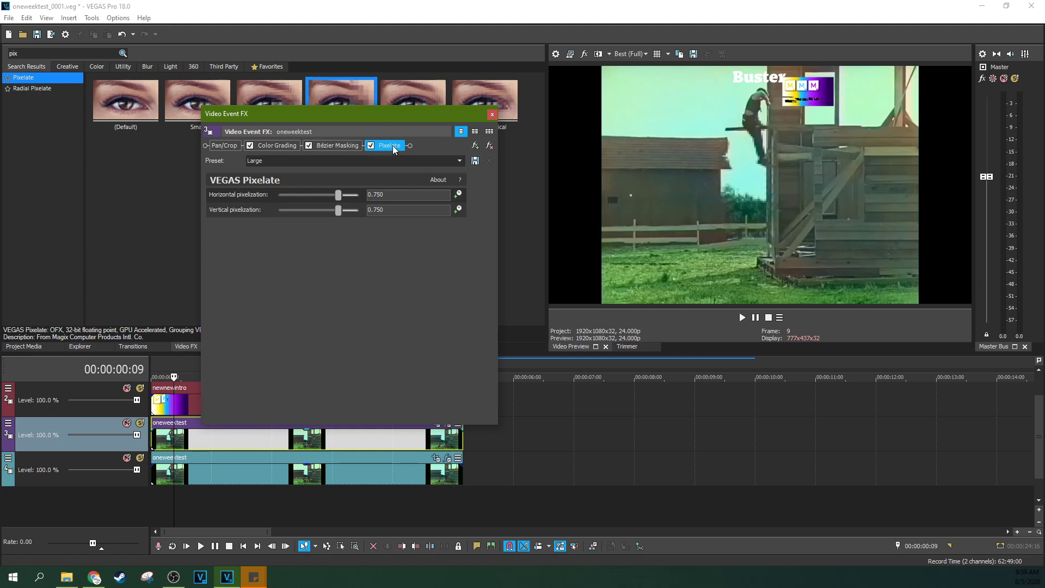
# Place Pixelate before Bézier Masking in the FX chain and shift the circle mask up onto Buster
pyautogui.moveTo(393, 145); pyautogui.dragTo(312, 146)
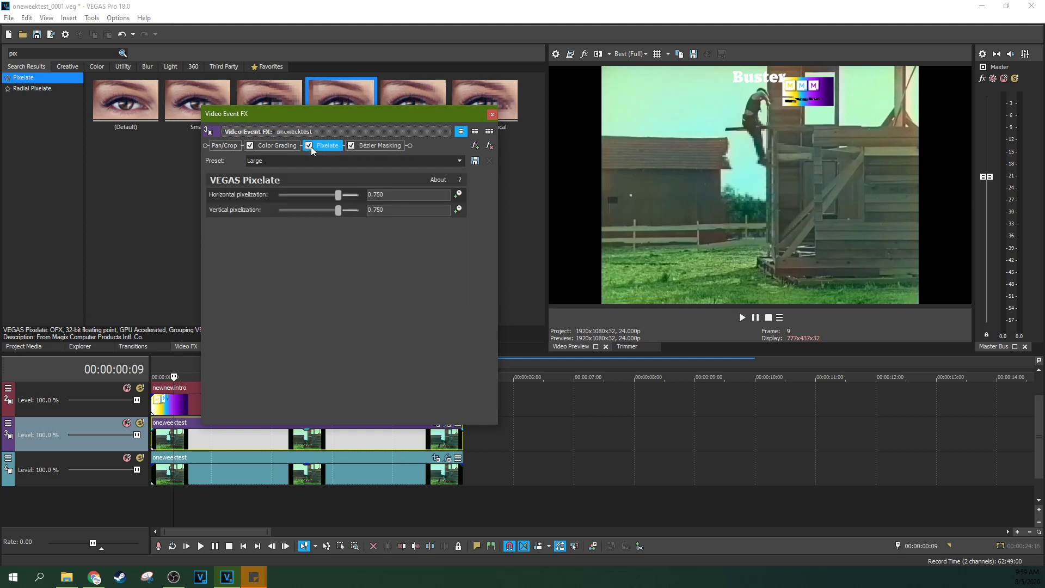
pyautogui.click(383, 146)
pyautogui.click(213, 197)
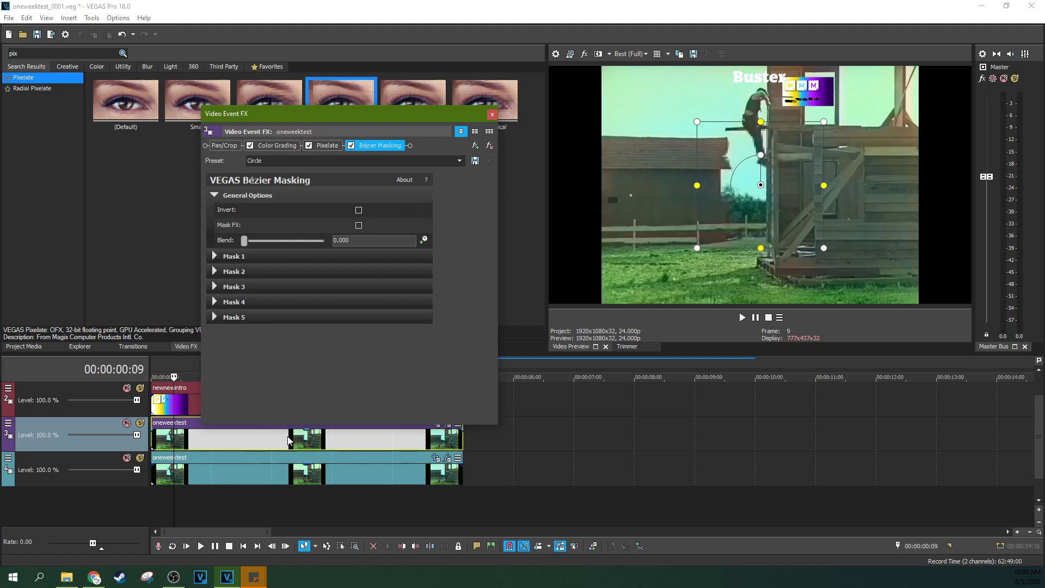
pyautogui.moveTo(774, 195)
pyautogui.mouseDown()
pyautogui.moveTo(773, 145)
pyautogui.moveTo(811, 207)
pyautogui.moveTo(805, 196)
pyautogui.moveTo(807, 230)
pyautogui.moveTo(686, 226)
pyautogui.moveTo(830, 134)
pyautogui.moveTo(819, 193)
pyautogui.moveTo(703, 183)
pyautogui.moveTo(746, 190)
pyautogui.moveTo(773, 213)
pyautogui.moveTo(718, 215)
pyautogui.moveTo(770, 183)
pyautogui.mouseUp()
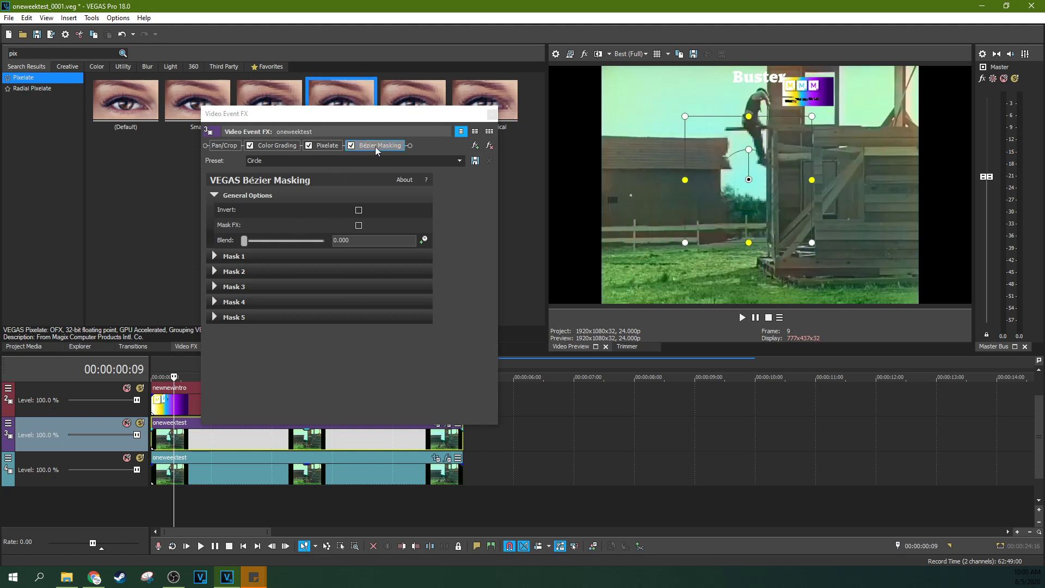
# Raise Pixelate to 0.966 horizontal and 0.925 vertical
pyautogui.click(321, 146)
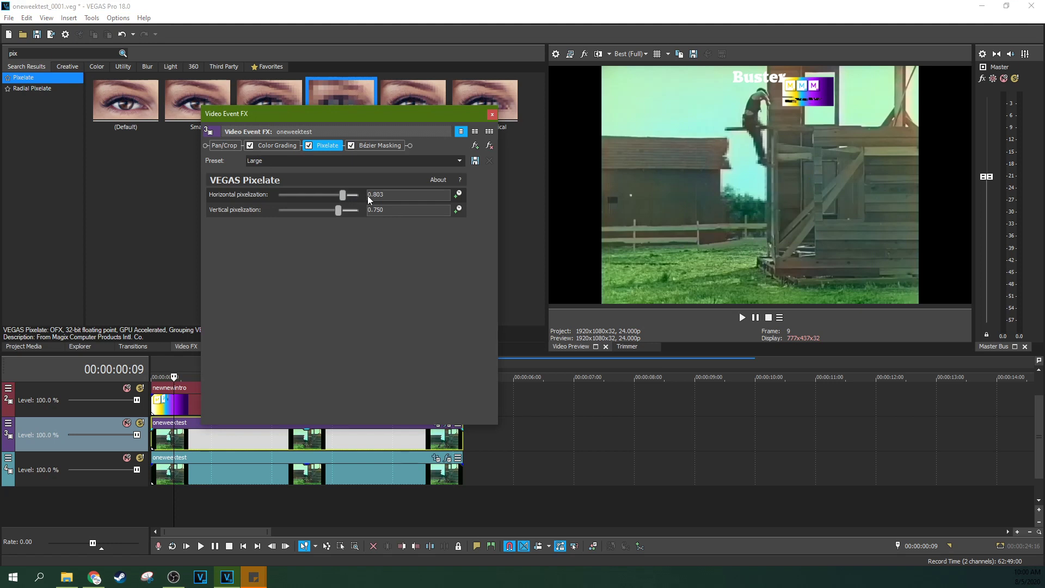
pyautogui.moveTo(332, 214); pyautogui.dragTo(359, 199)
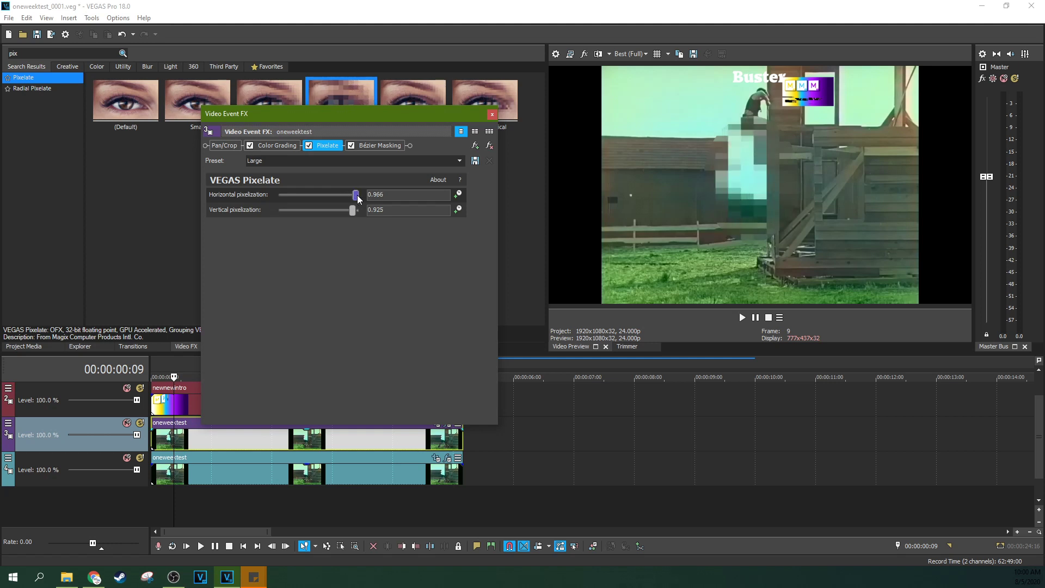
pyautogui.click(380, 146)
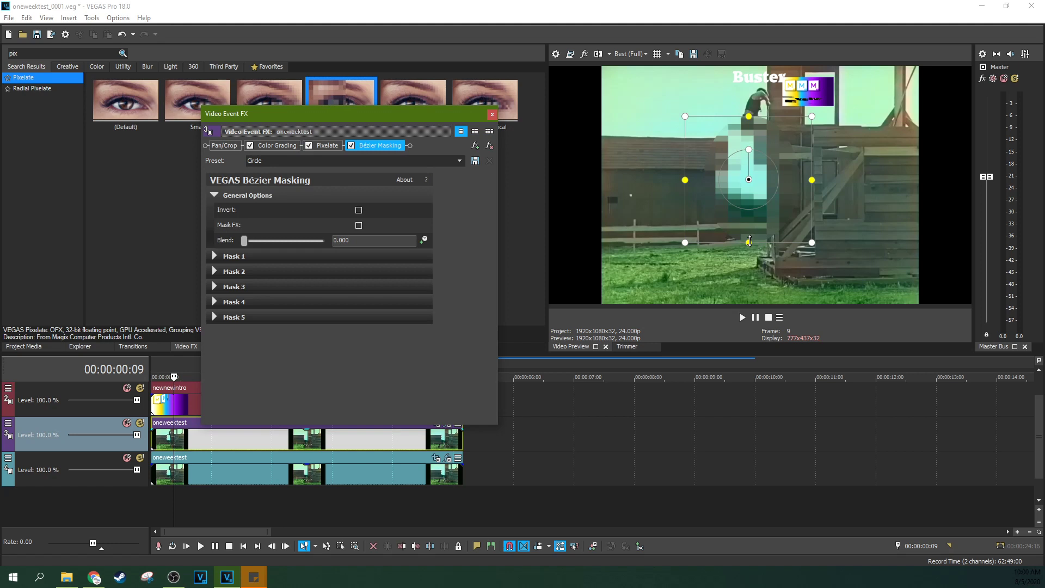
# Feather the circle mask to 5.442, narrow it to width 0.174, and center it on the head at 0.498, 0.826
pyautogui.moveTo(750, 241); pyautogui.dragTo(749, 207)
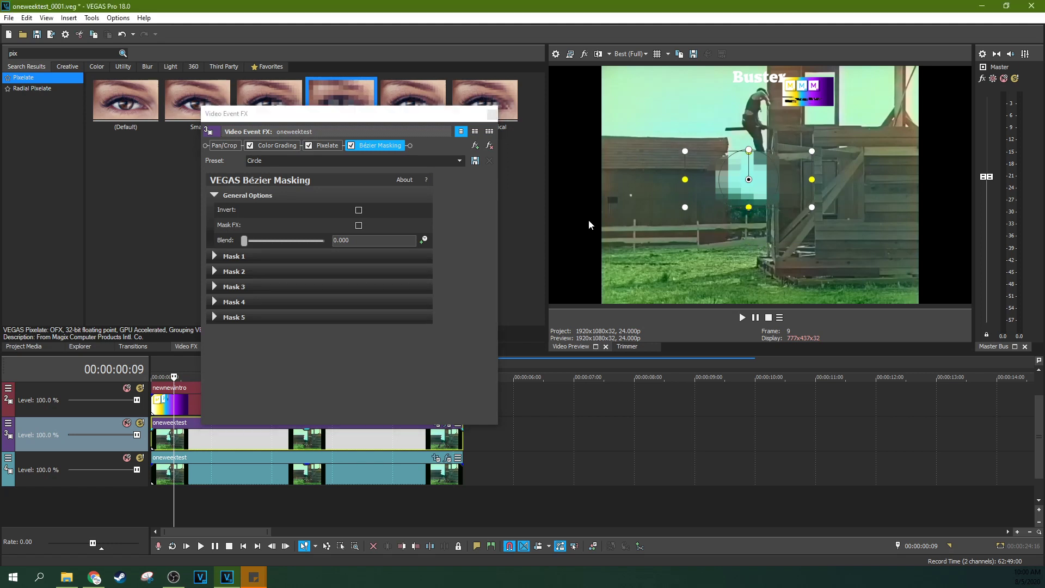
pyautogui.click(214, 257)
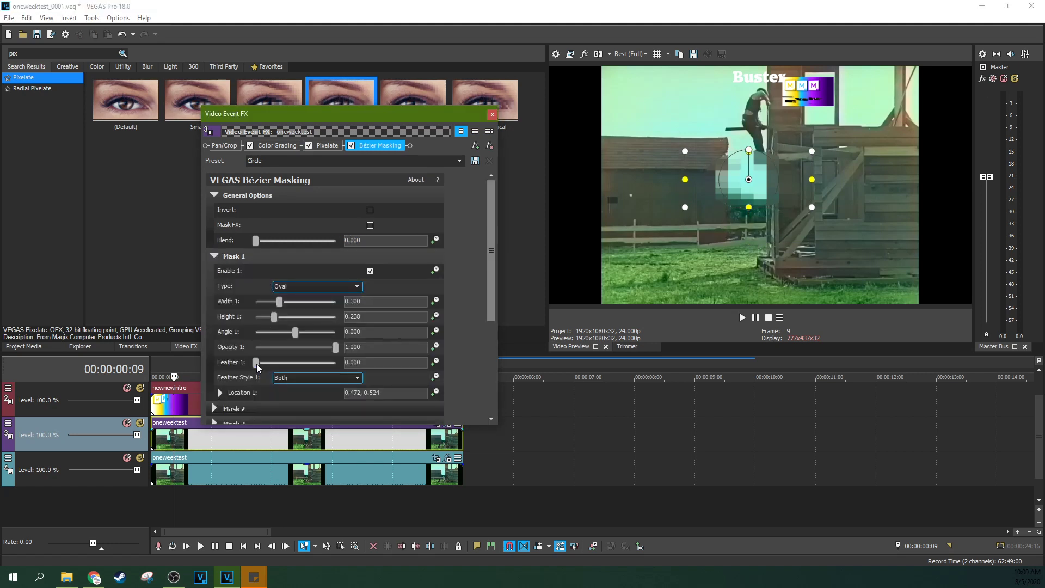
pyautogui.moveTo(266, 366); pyautogui.dragTo(268, 367)
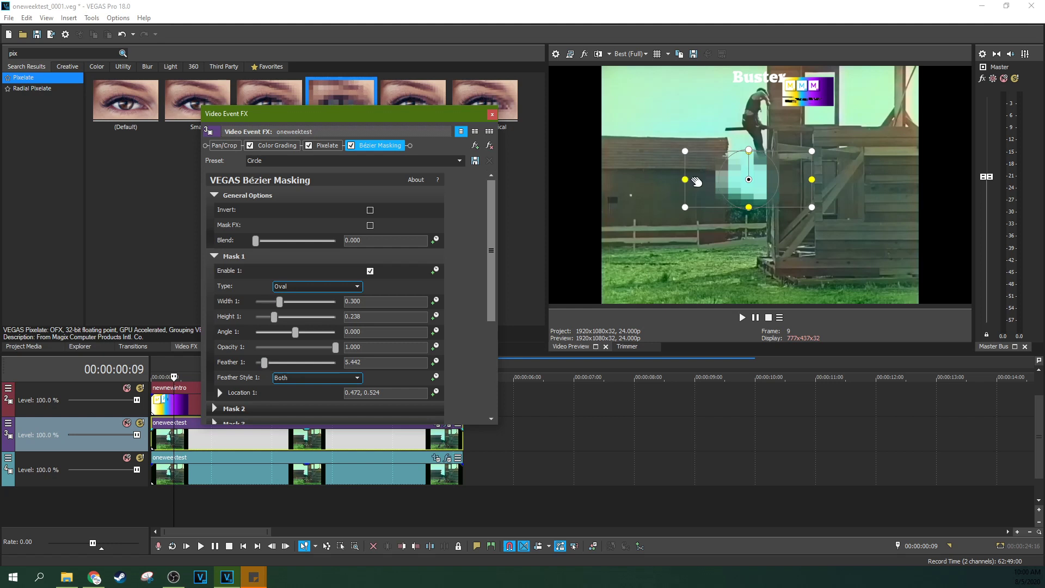
pyautogui.moveTo(687, 180); pyautogui.dragTo(764, 110)
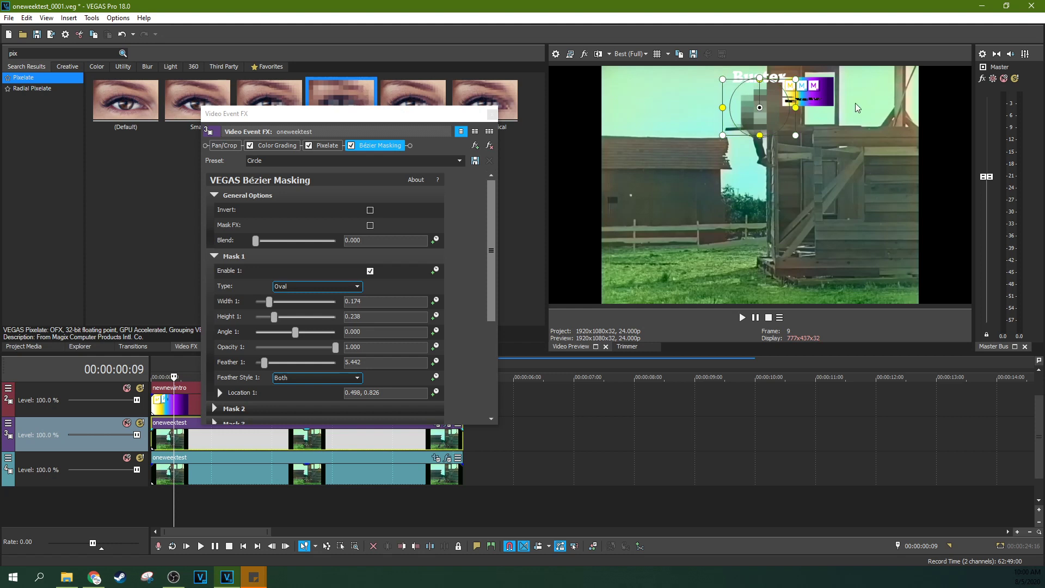
pyautogui.click(499, 121)
pyautogui.click(492, 115)
pyautogui.press('space')
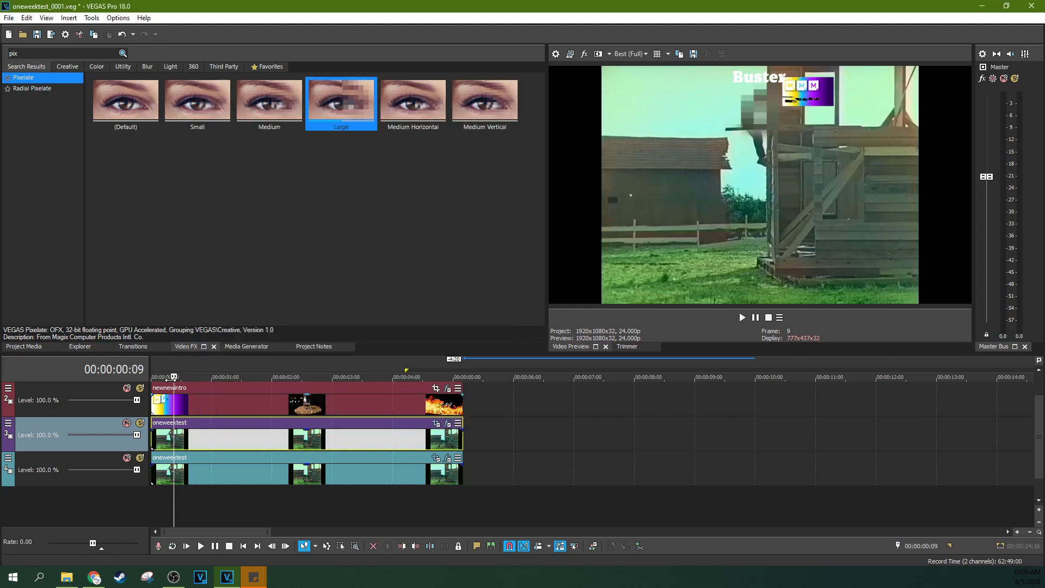
# Transfer the lower oneweektest clip's tracking to the duplicate oneweektest clip via Add PiP FX
pyautogui.press('space')
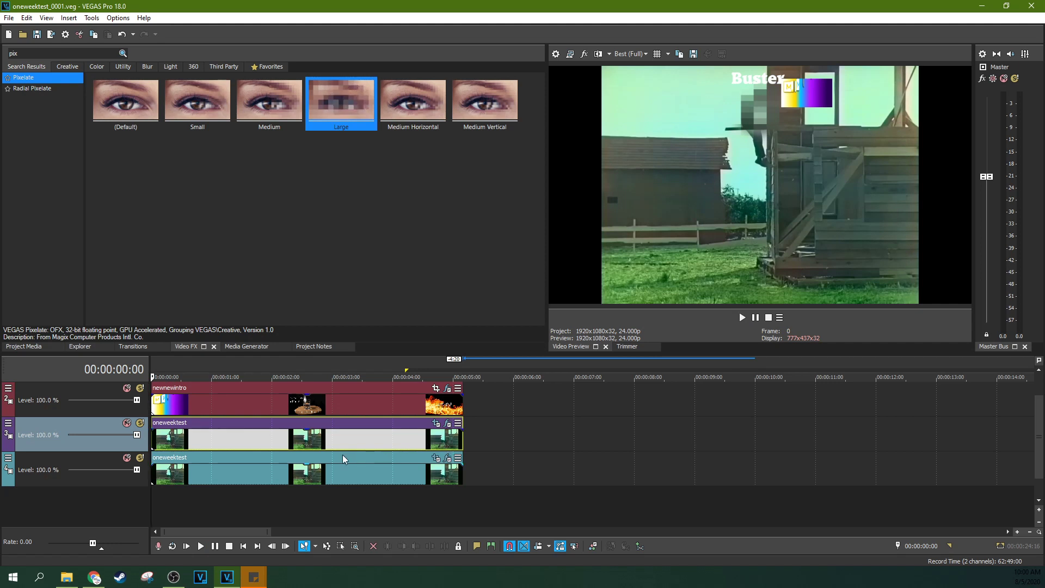
pyautogui.rightClick(206, 471)
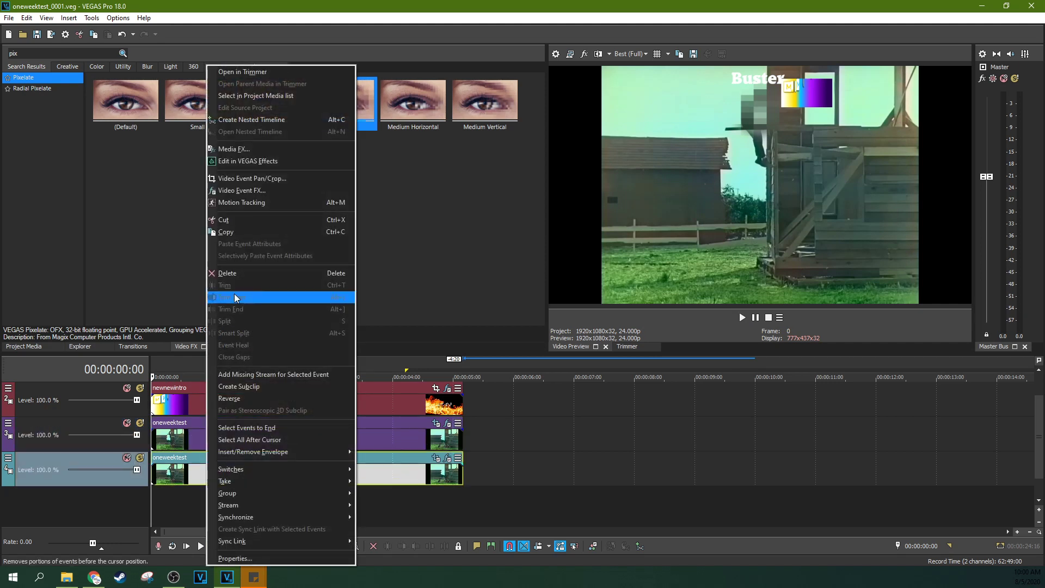
pyautogui.click(235, 202)
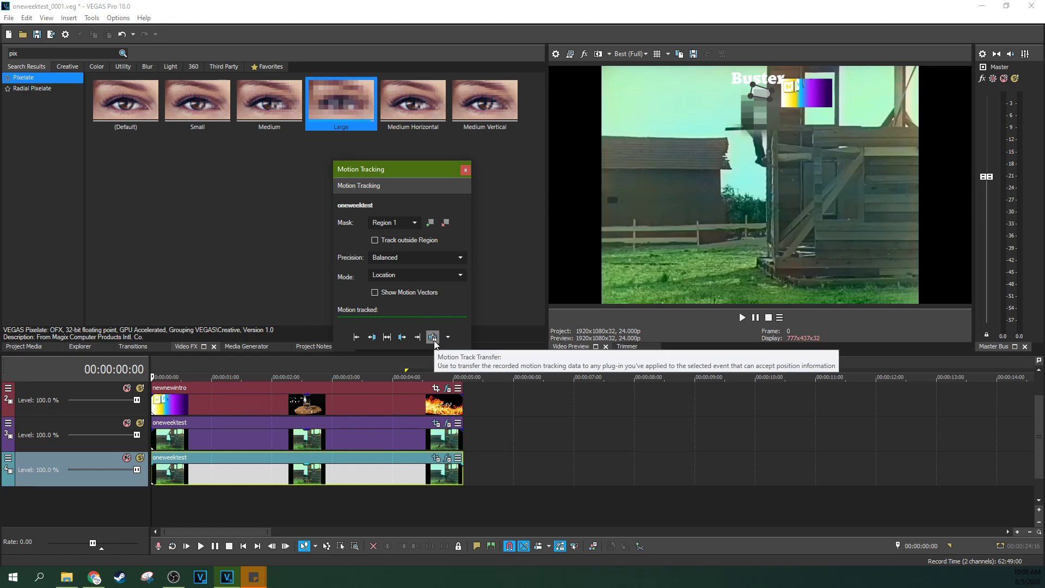
pyautogui.click(434, 337)
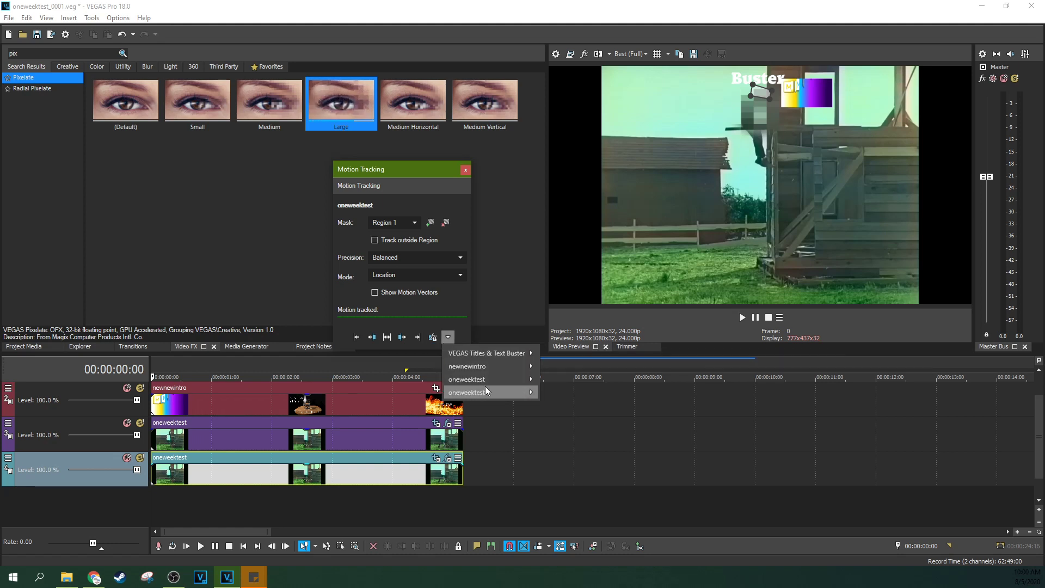
pyautogui.moveTo(486, 384)
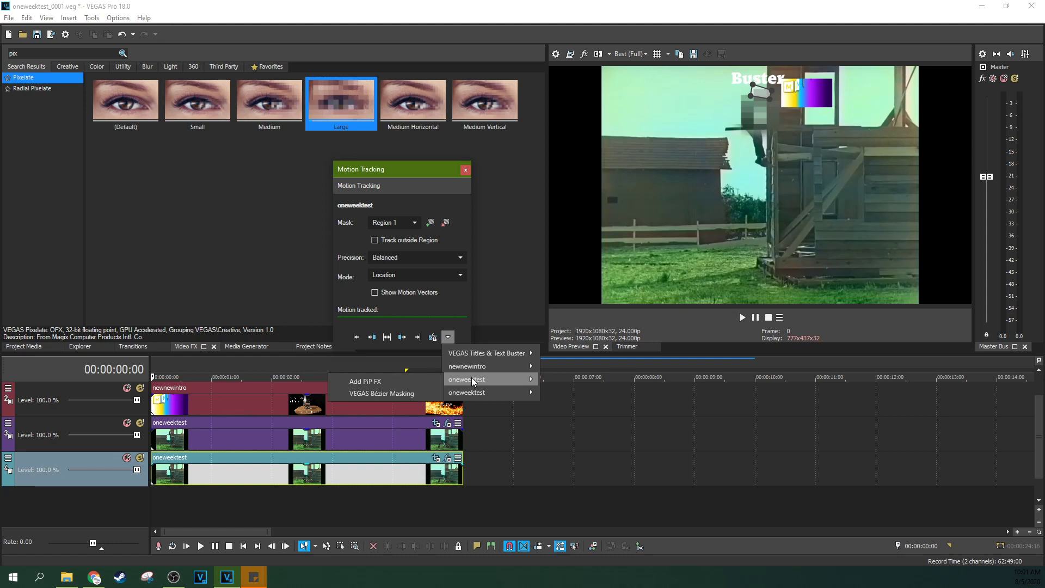
pyautogui.click(424, 381)
# Scrub the oneweektest clip, then play from the start to check the head tracking
pyautogui.click(322, 444)
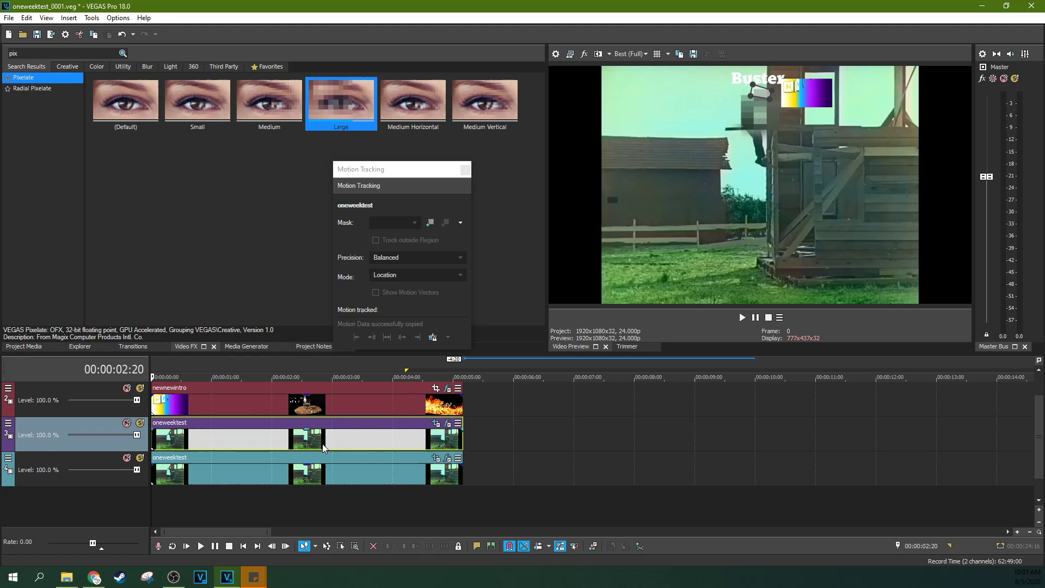
pyautogui.click(246, 439)
pyautogui.click(295, 440)
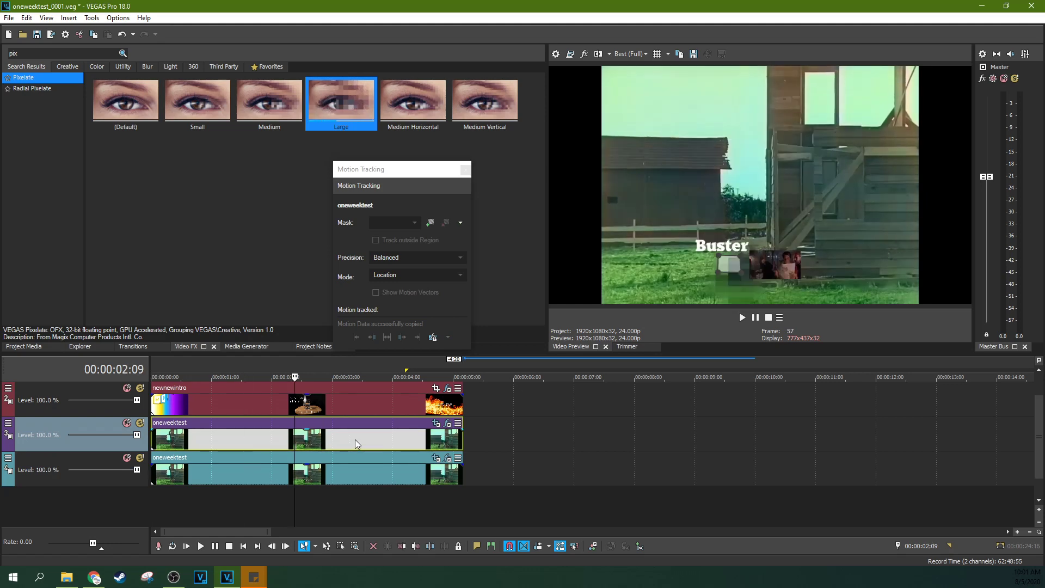
pyautogui.click(355, 439)
pyautogui.hotkey('ctrl', 'Home')
pyautogui.press('space')
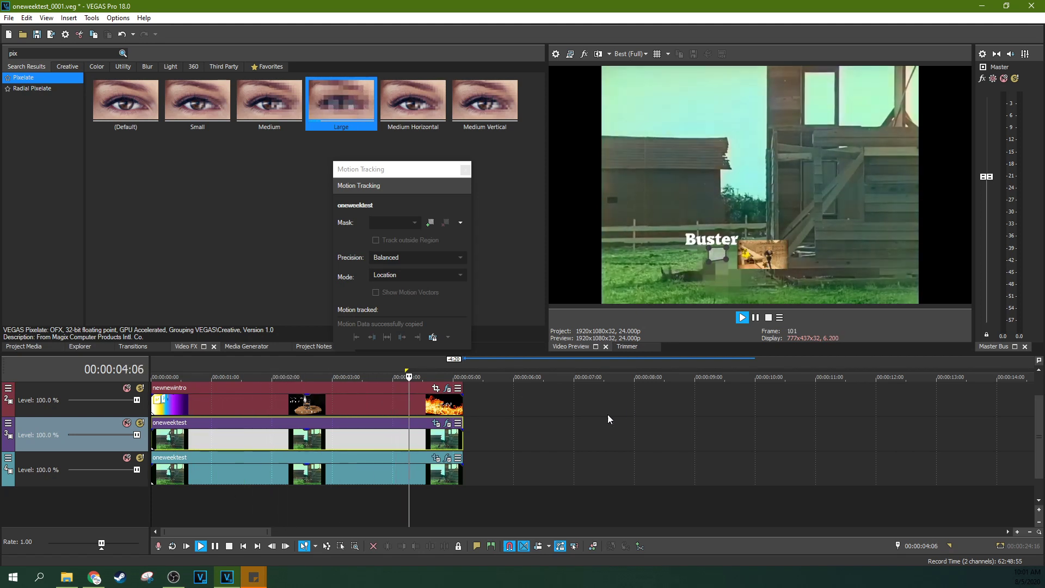
pyautogui.press('Return')
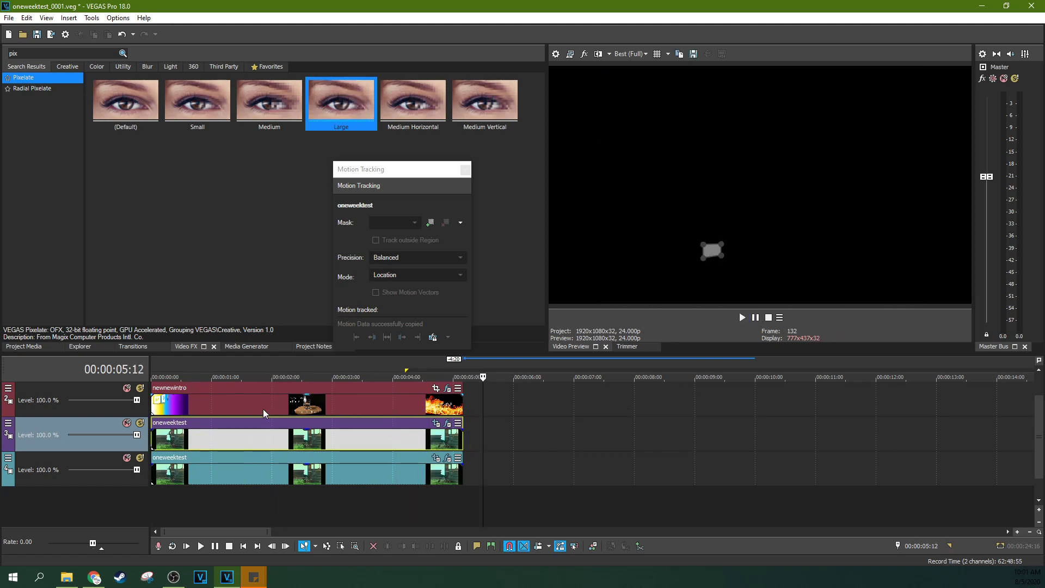
# Check the newnewintro frame at 00:00:03:01 and show the Project Media list
pyautogui.click(263, 409)
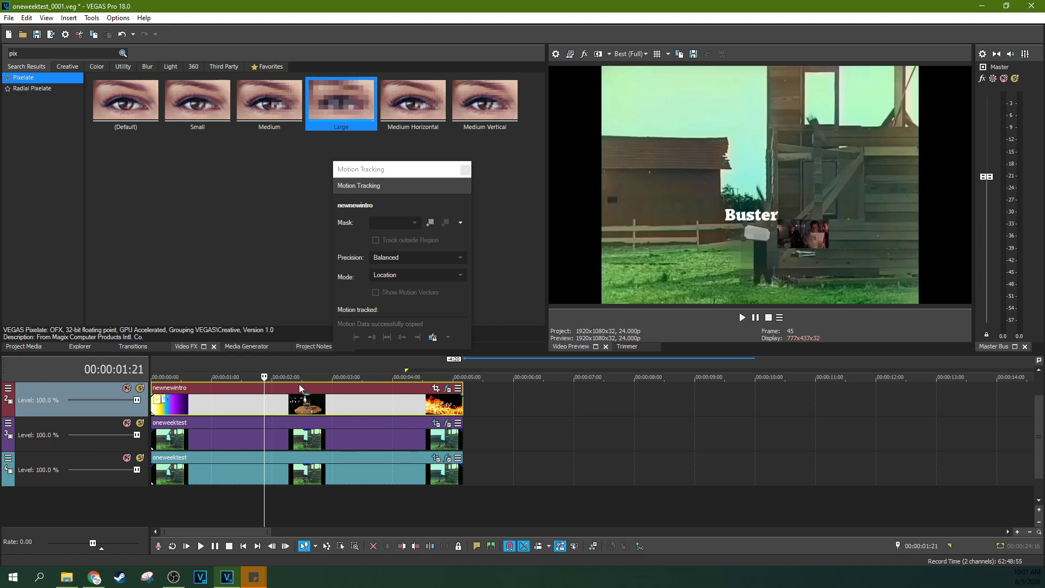
pyautogui.click(335, 403)
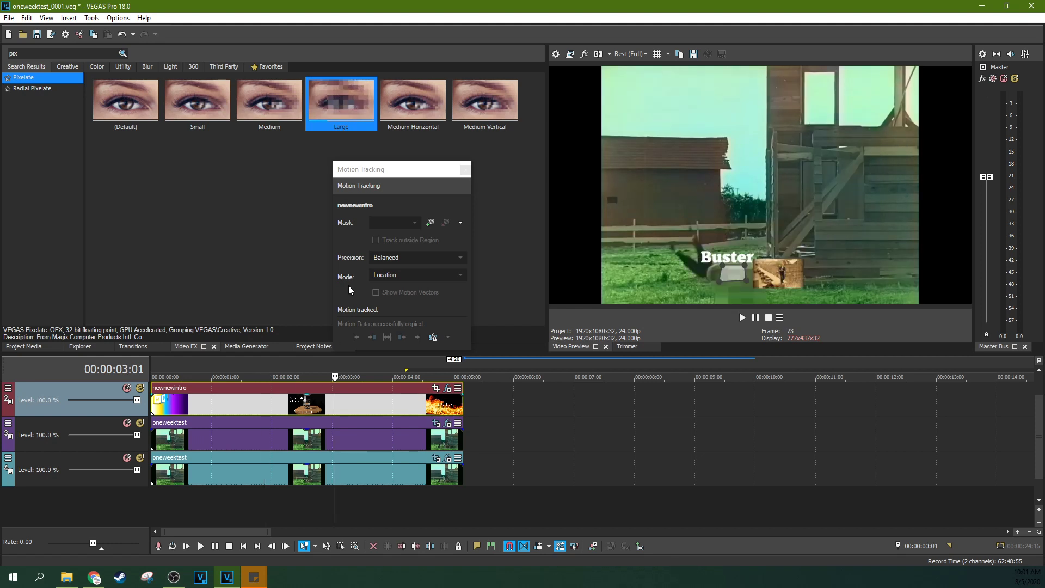
pyautogui.click(22, 347)
pyautogui.moveTo(200, 88); pyautogui.dragTo(327, 272)
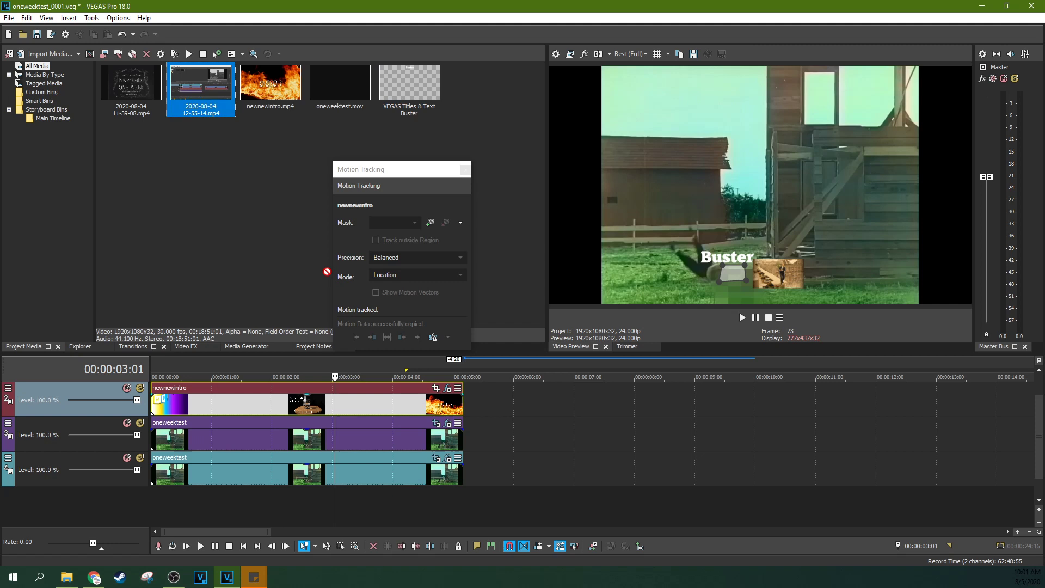
pyautogui.moveTo(240, 171); pyautogui.dragTo(583, 446)
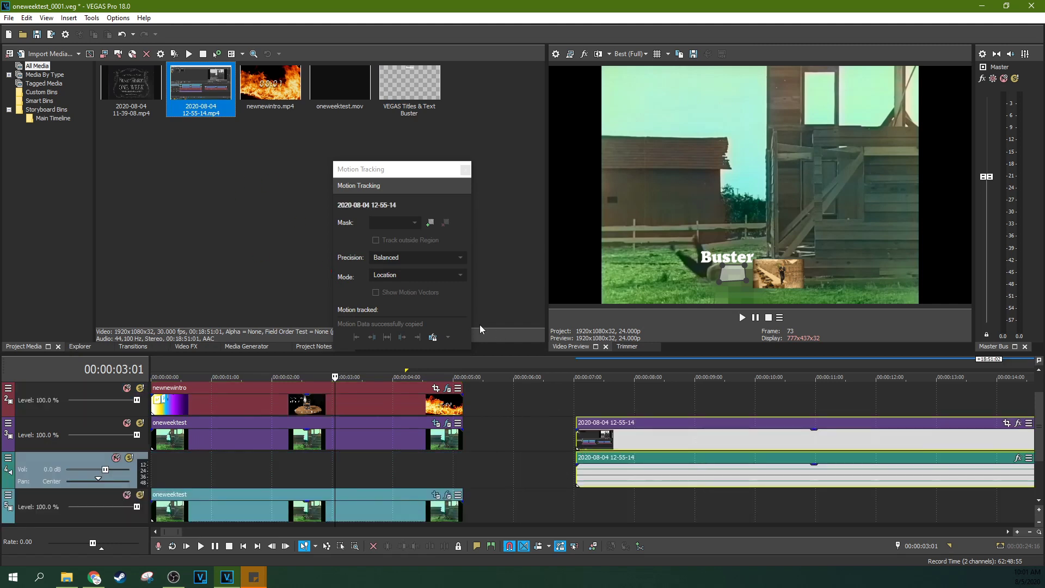
pyautogui.click(635, 436)
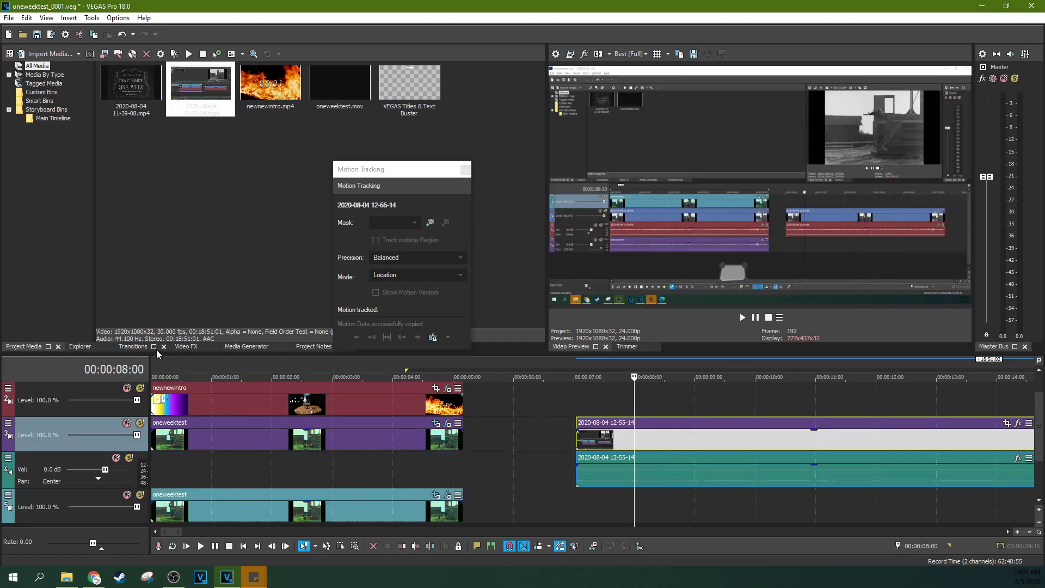
# Apply the Motion Tracker video effect to the recording clip
pyautogui.click(185, 347)
pyautogui.doubleClick(14, 53)
pyautogui.write('m')
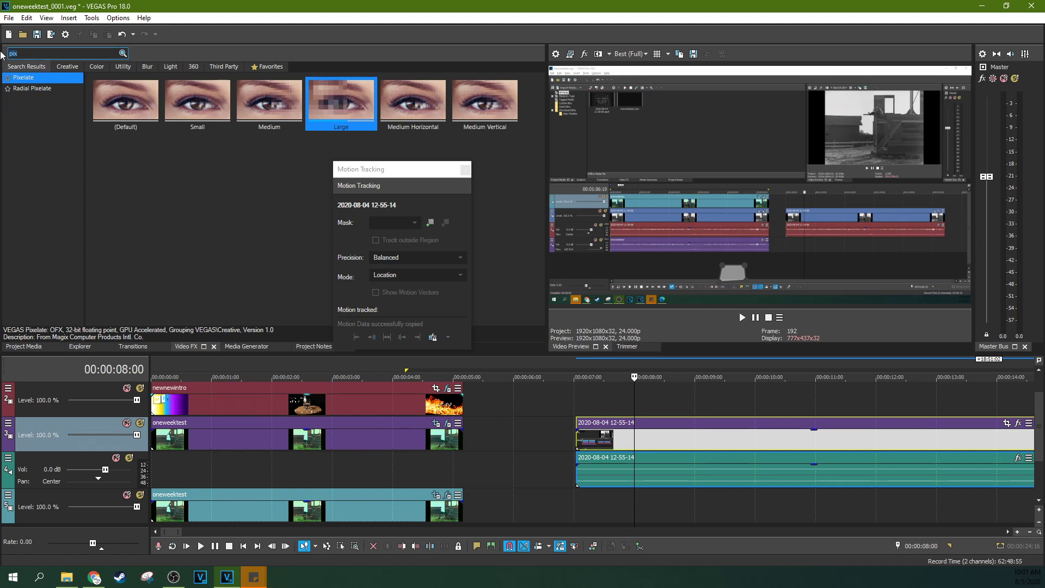
pyautogui.write('ot')
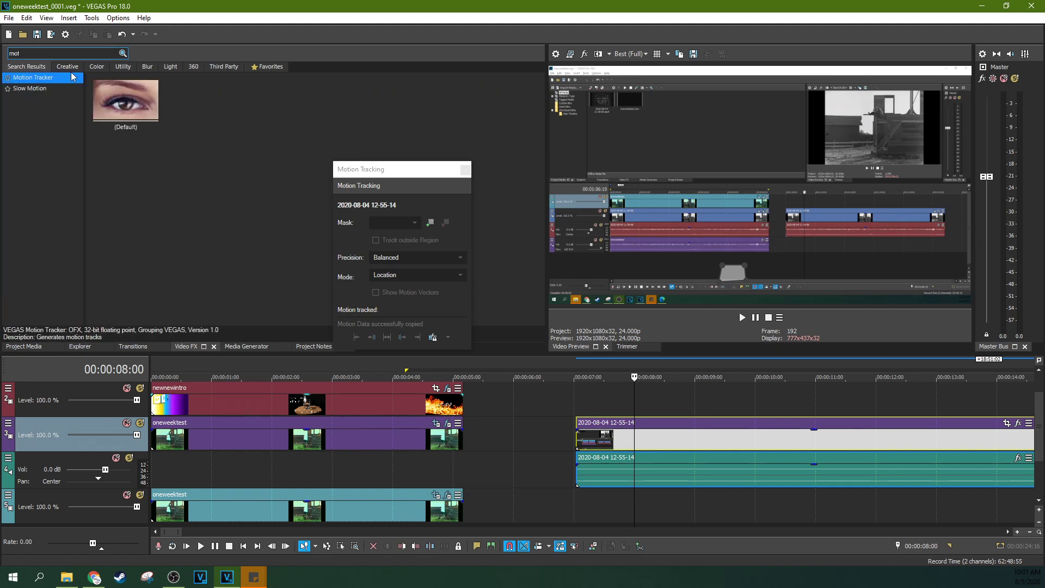
pyautogui.moveTo(180, 187); pyautogui.dragTo(667, 439)
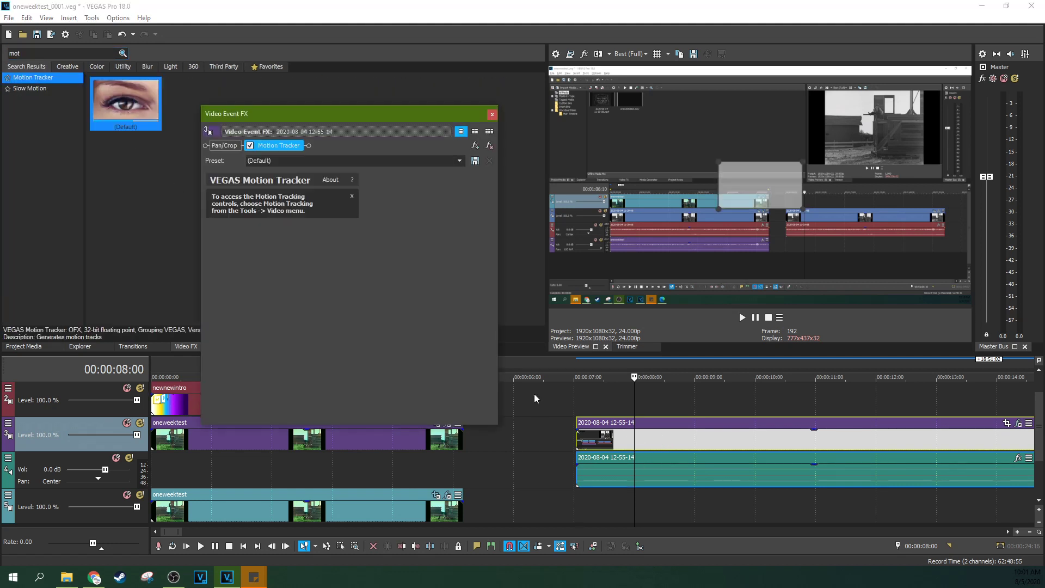
pyautogui.click(491, 116)
# Scrub through the recording around 00:00:07:20, comparing it with the newnewintro clip
pyautogui.click(408, 408)
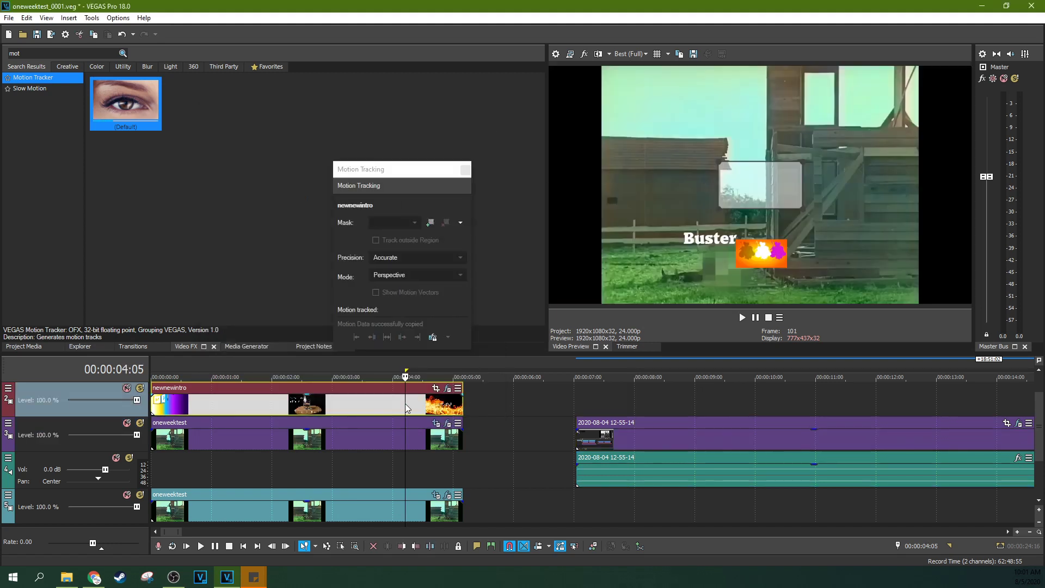
pyautogui.click(624, 443)
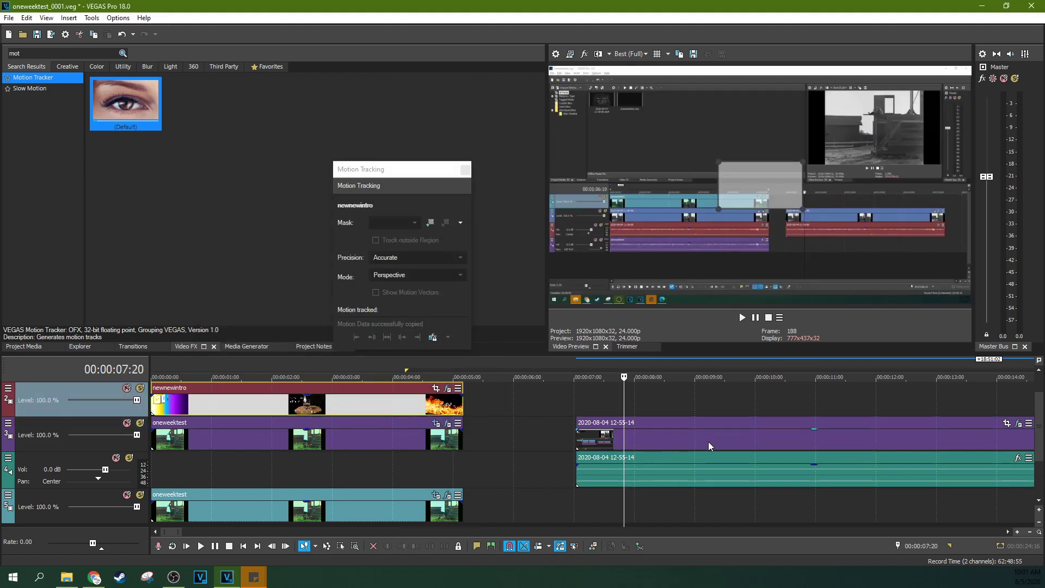
pyautogui.click(707, 442)
pyautogui.click(368, 409)
pyautogui.click(677, 438)
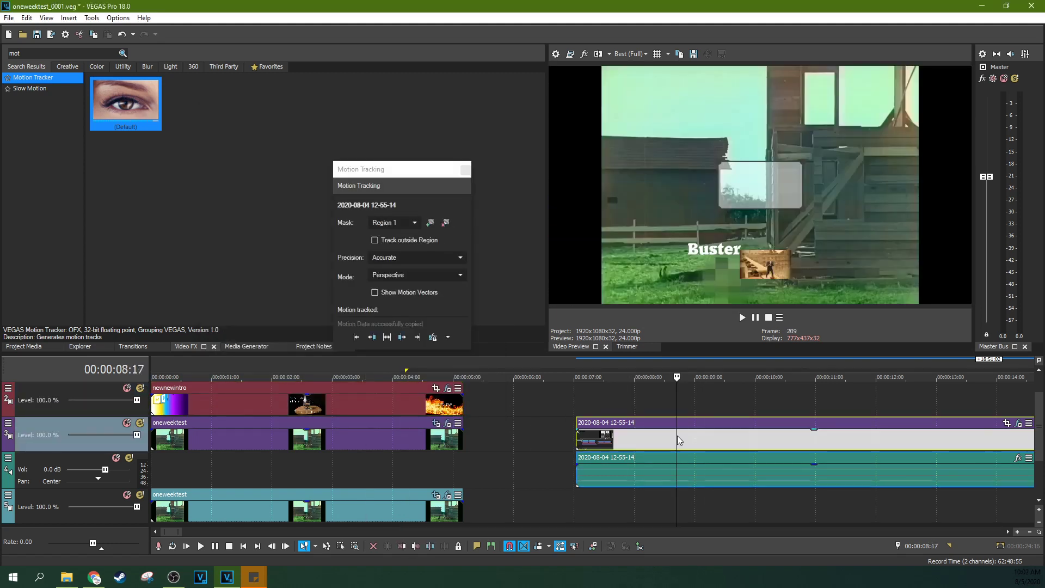
pyautogui.click(736, 443)
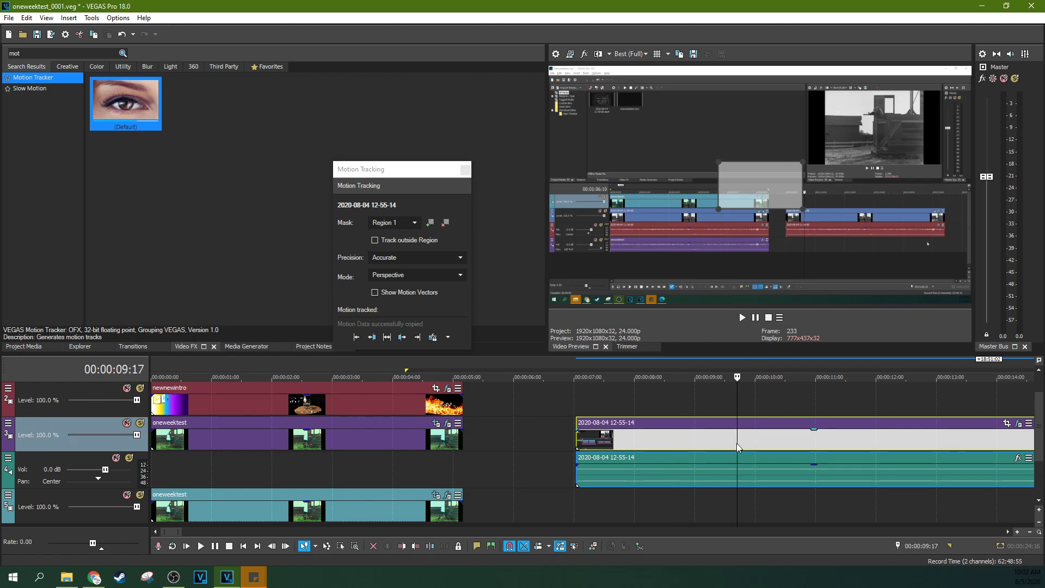
pyautogui.click(361, 400)
pyautogui.click(627, 438)
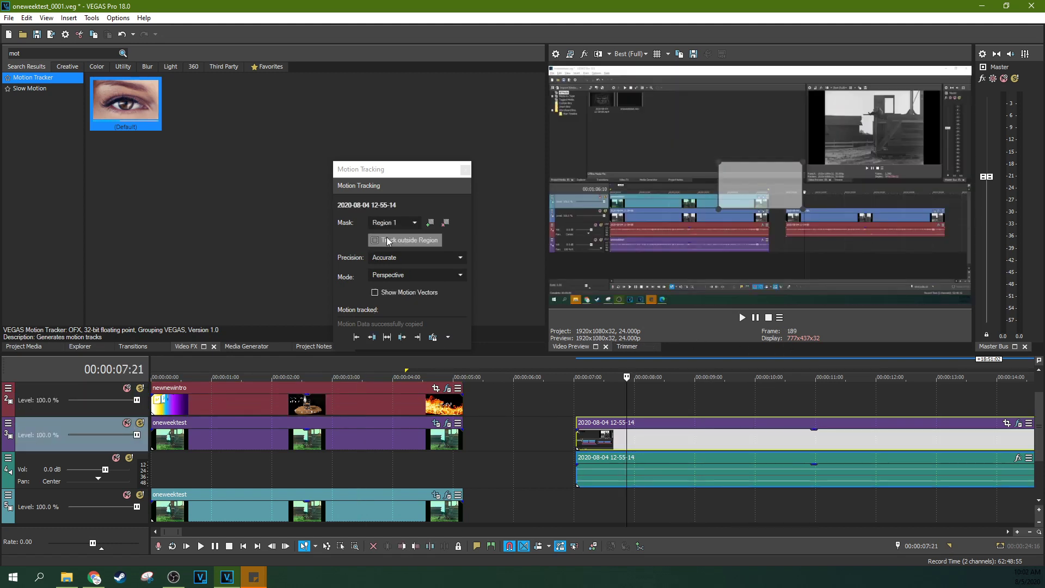
pyautogui.click(348, 398)
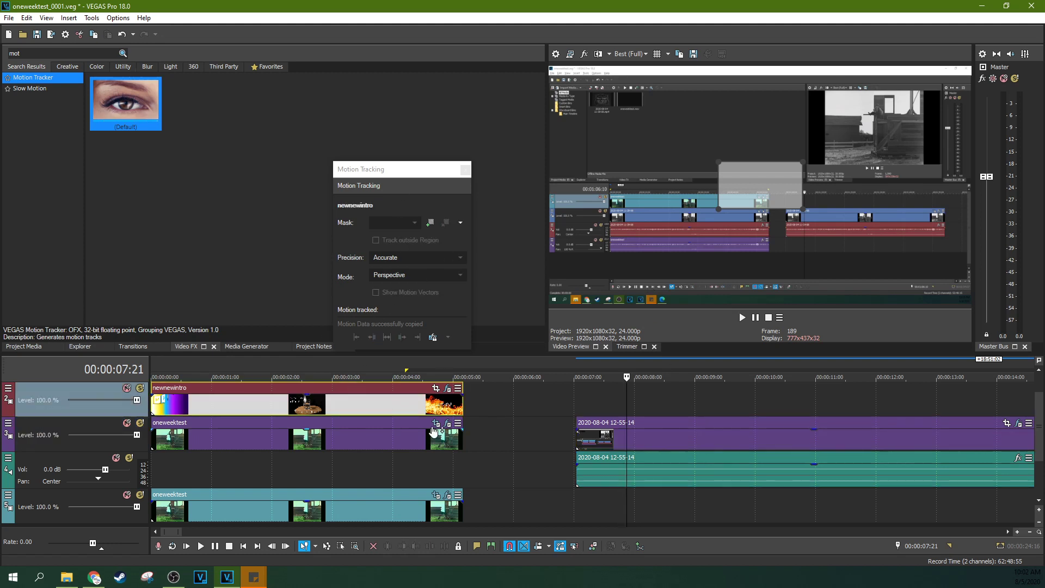
# Delete the recording's video and audio events from the timeline
pyautogui.click(326, 448)
pyautogui.click(331, 506)
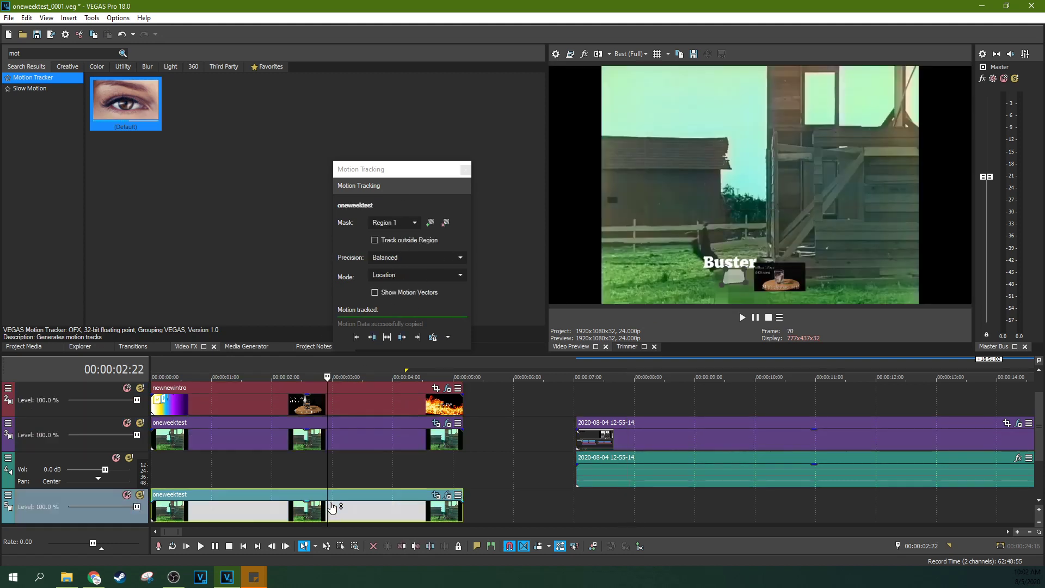
pyautogui.click(600, 425)
pyautogui.click(393, 512)
pyautogui.click(661, 439)
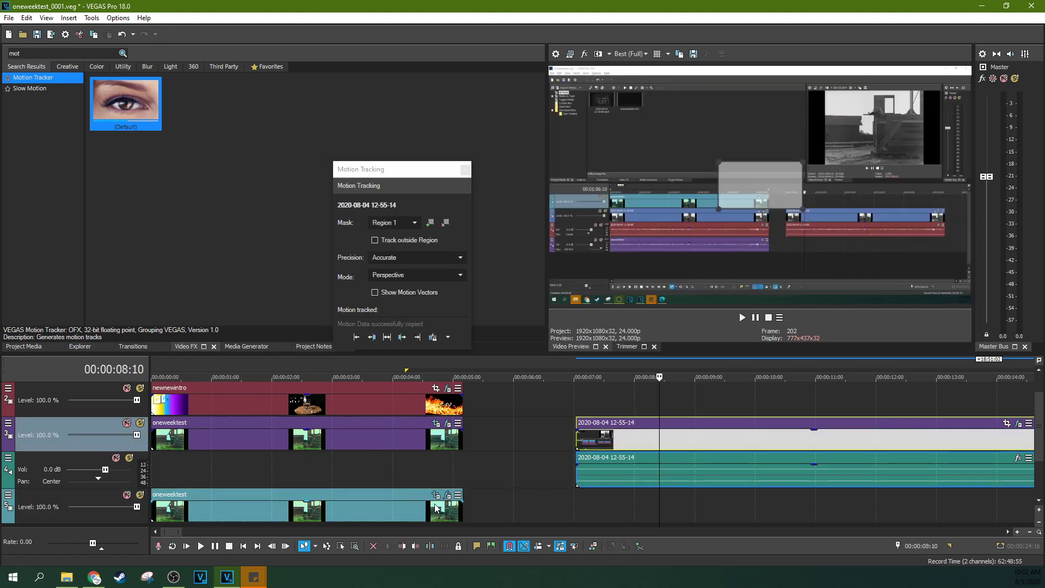
pyautogui.click(436, 509)
pyautogui.click(653, 440)
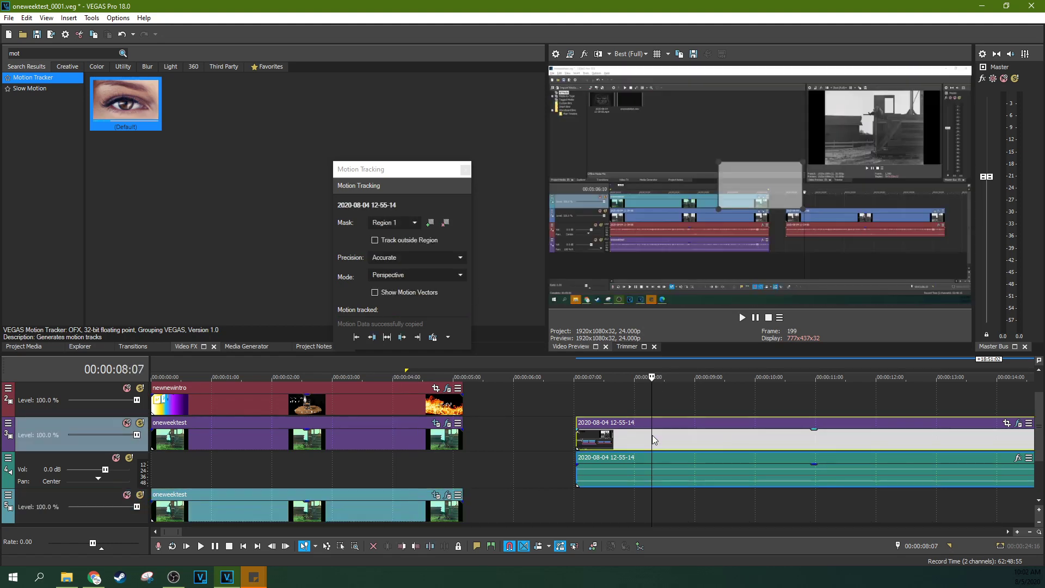
pyautogui.press('Delete')
# Close the floating Motion Tracking window
pyautogui.click(470, 170)
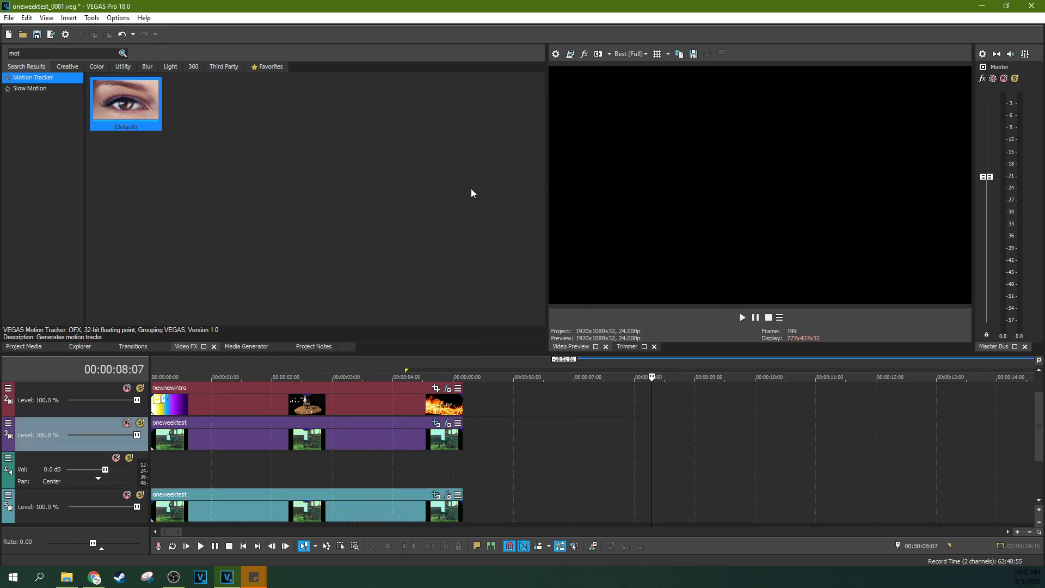